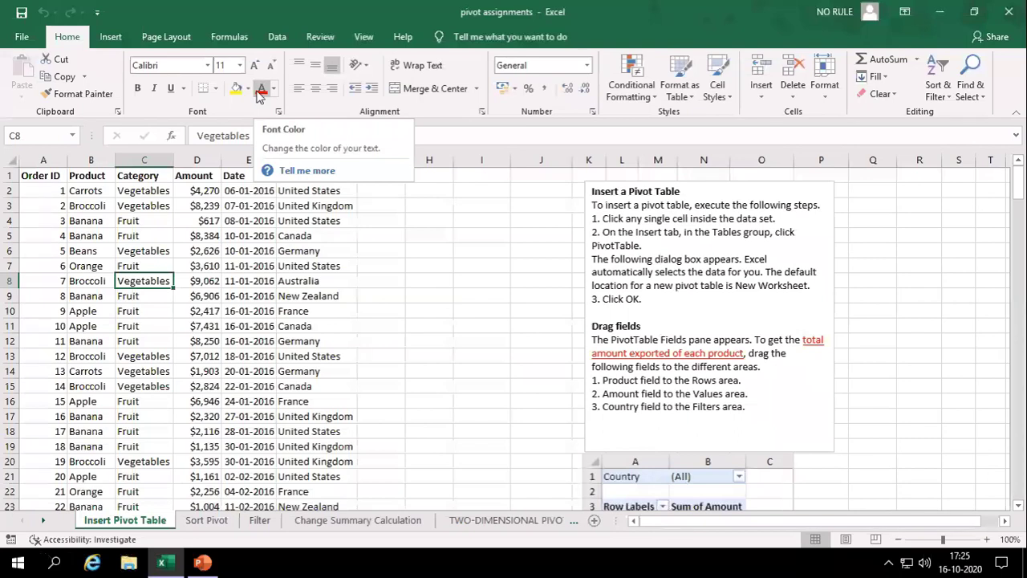
Create a pivot table from the order data in A1:F214, placed at cell R6 of the existing worksheet
{"action": "left_click", "coordinate": [96, 252]}
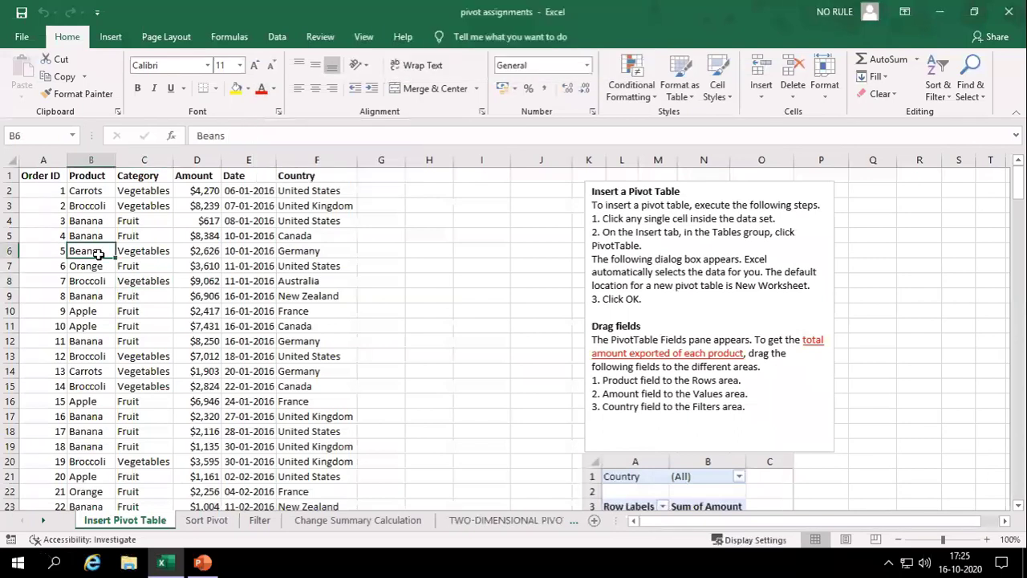
{"action": "left_click", "coordinate": [148, 371]}
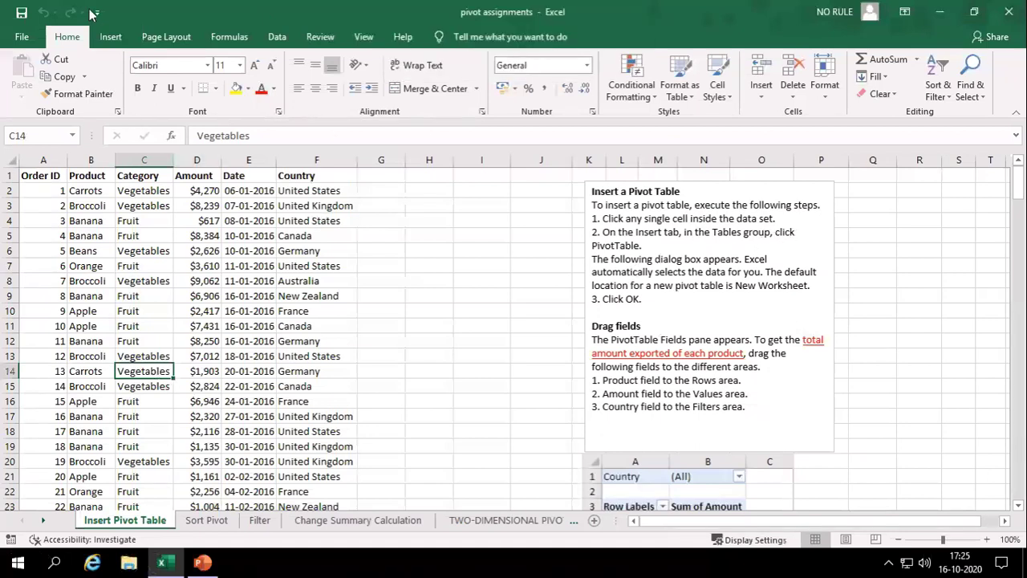
{"action": "left_click", "coordinate": [119, 37]}
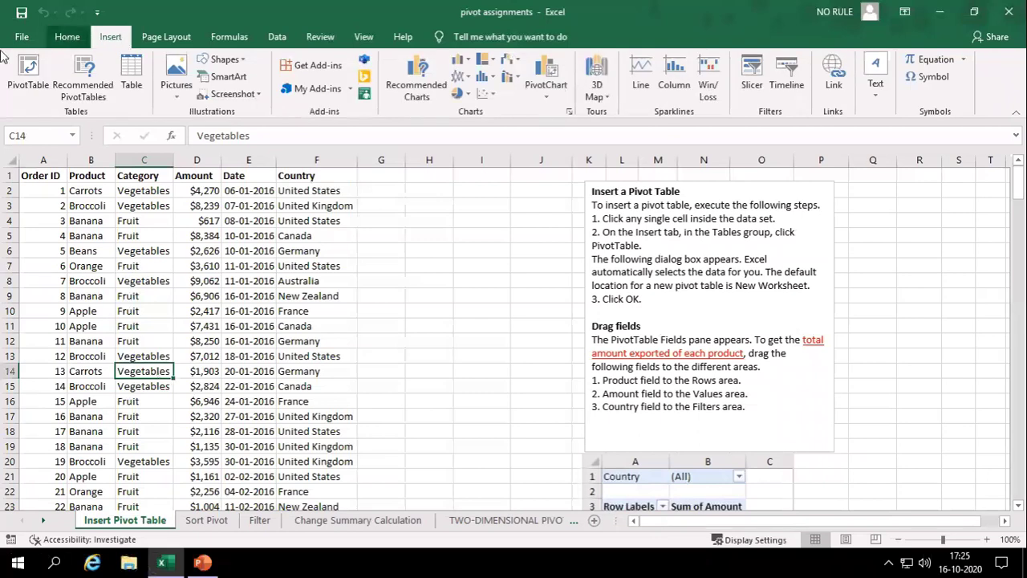
{"action": "left_click", "coordinate": [28, 72]}
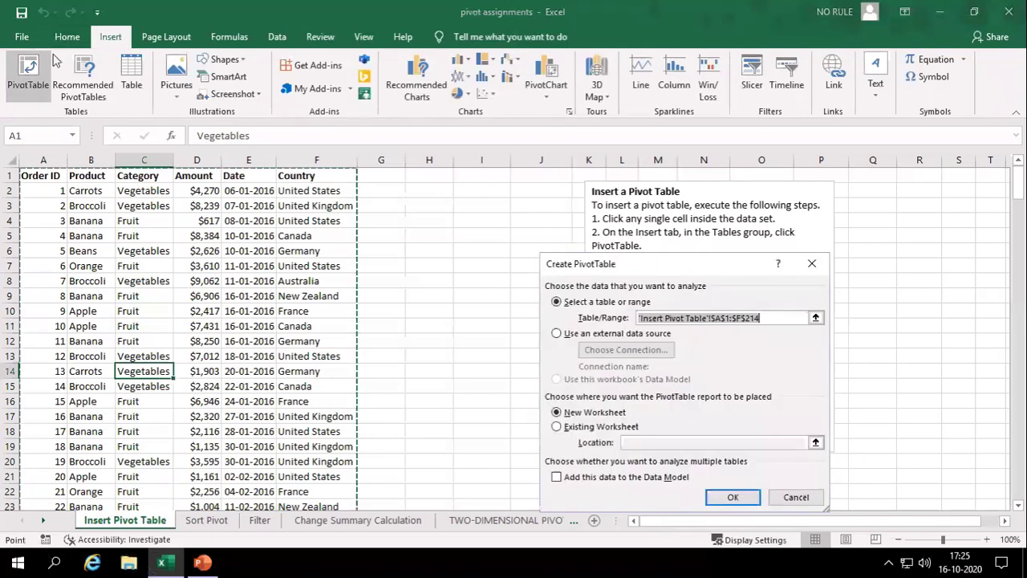
{"action": "left_click", "coordinate": [619, 428]}
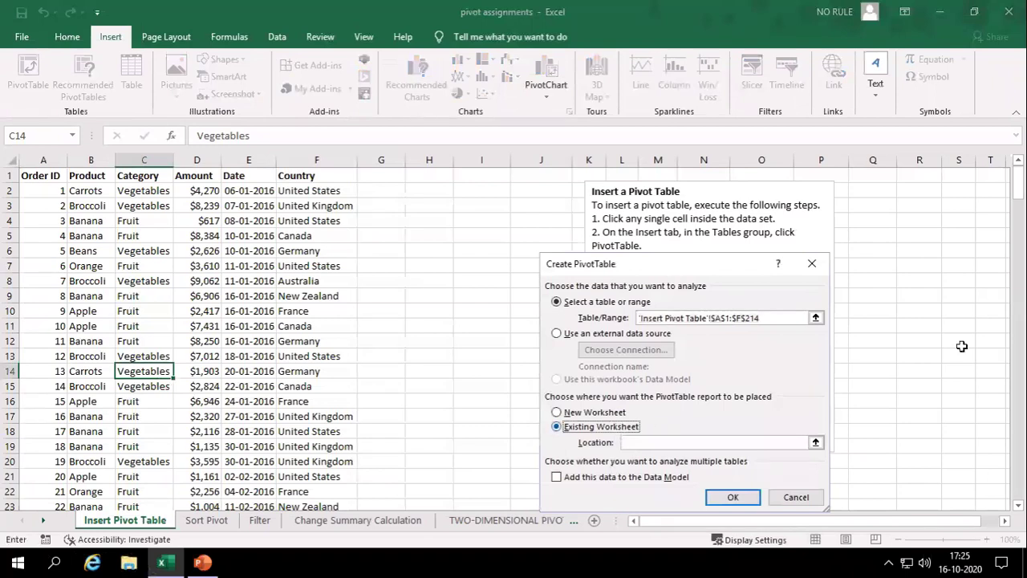
{"action": "left_click", "coordinate": [902, 254]}
{"action": "left_click", "coordinate": [733, 497]}
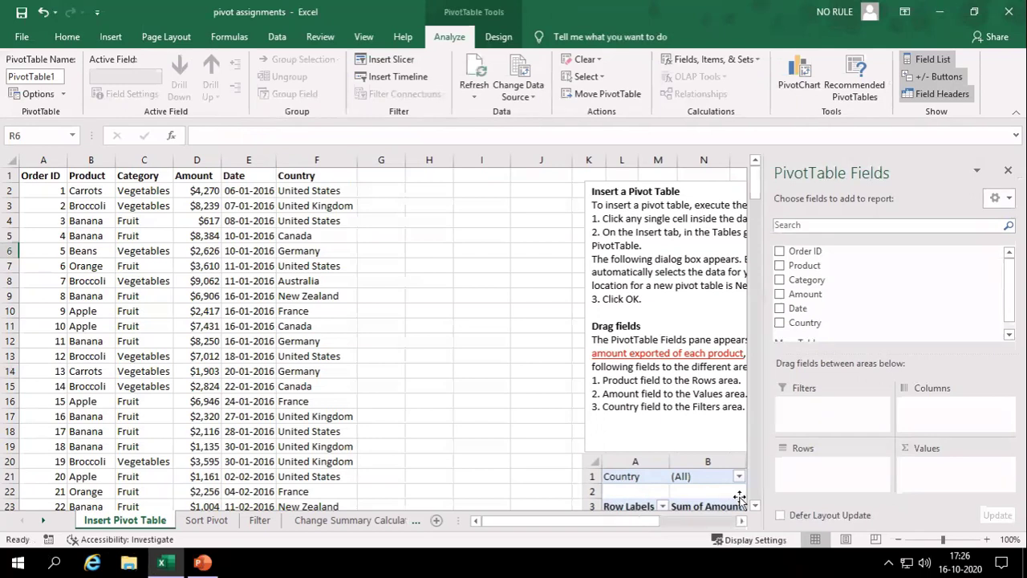
Move the instruction text box left so that it starts at column H
{"action": "left_click", "coordinate": [707, 183]}
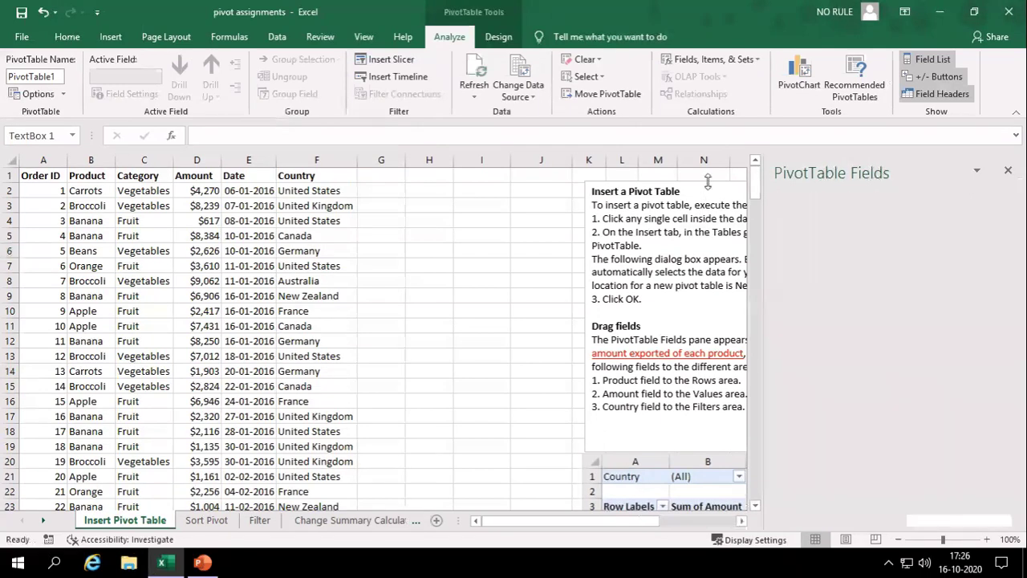
{"action": "left_click_drag", "start_coordinate": [739, 184], "coordinate": [563, 184]}
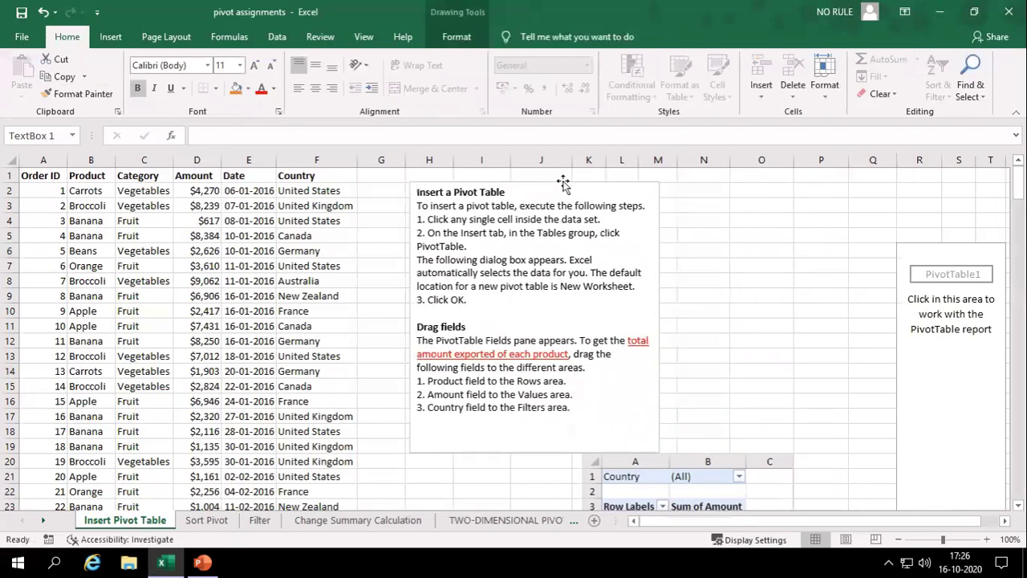
Lay out the pivot table at R6 with Product as rows, Amount as summed values and Country as the report filter
{"action": "left_click", "coordinate": [910, 249]}
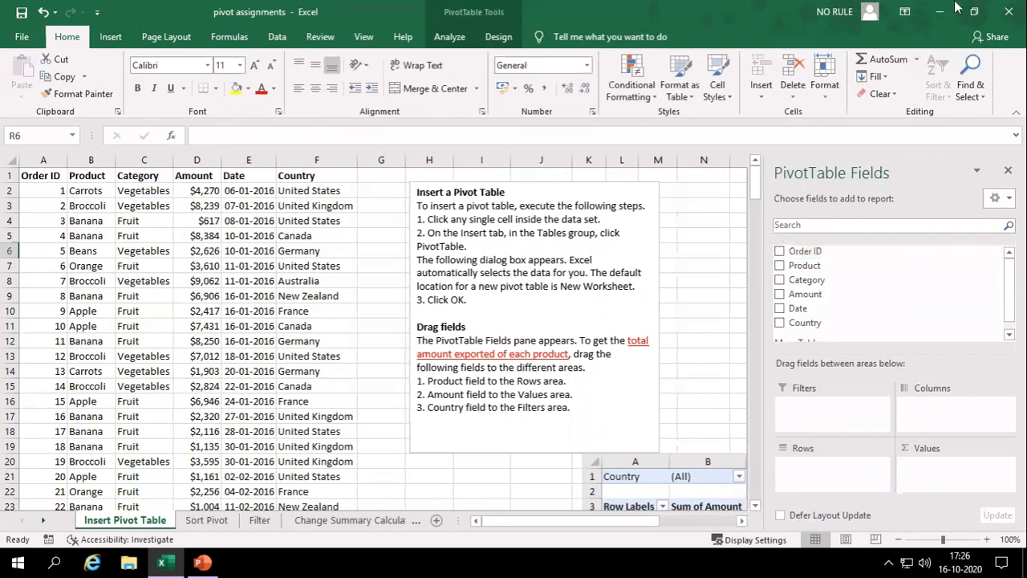
{"action": "left_click_drag", "start_coordinate": [856, 303], "coordinate": [943, 474]}
{"action": "left_click_drag", "start_coordinate": [805, 265], "coordinate": [865, 482]}
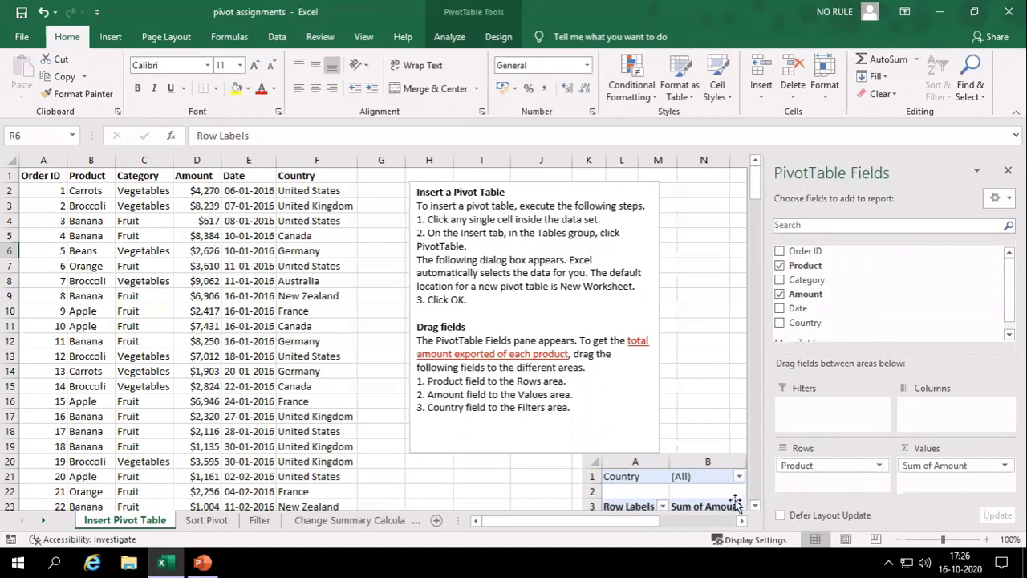
{"action": "scroll", "coordinate": [555, 359], "scroll_direction": "down", "scroll_amount": 1}
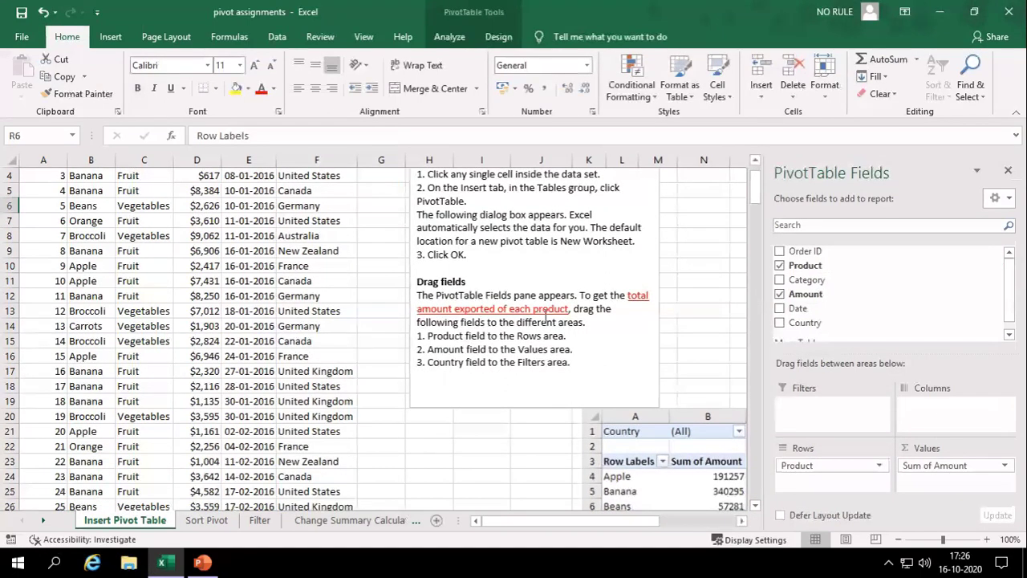
{"action": "left_click_drag", "start_coordinate": [805, 323], "coordinate": [822, 406]}
{"action": "scroll", "coordinate": [586, 462], "scroll_direction": "down", "scroll_amount": 2}
{"action": "left_click_drag", "start_coordinate": [601, 520], "coordinate": [678, 520]}
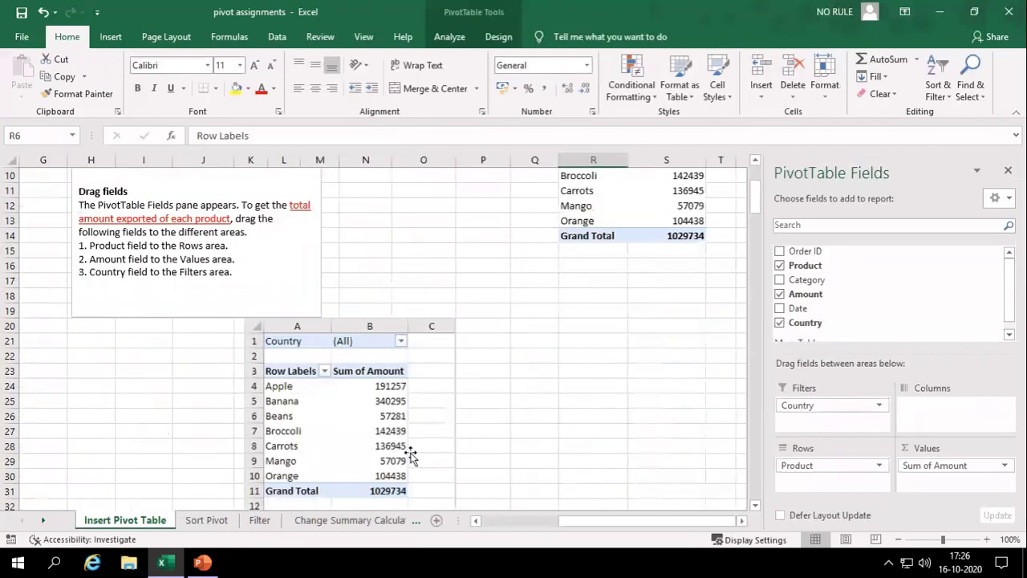
{"action": "scroll", "coordinate": [410, 455], "scroll_direction": "up", "scroll_amount": 1}
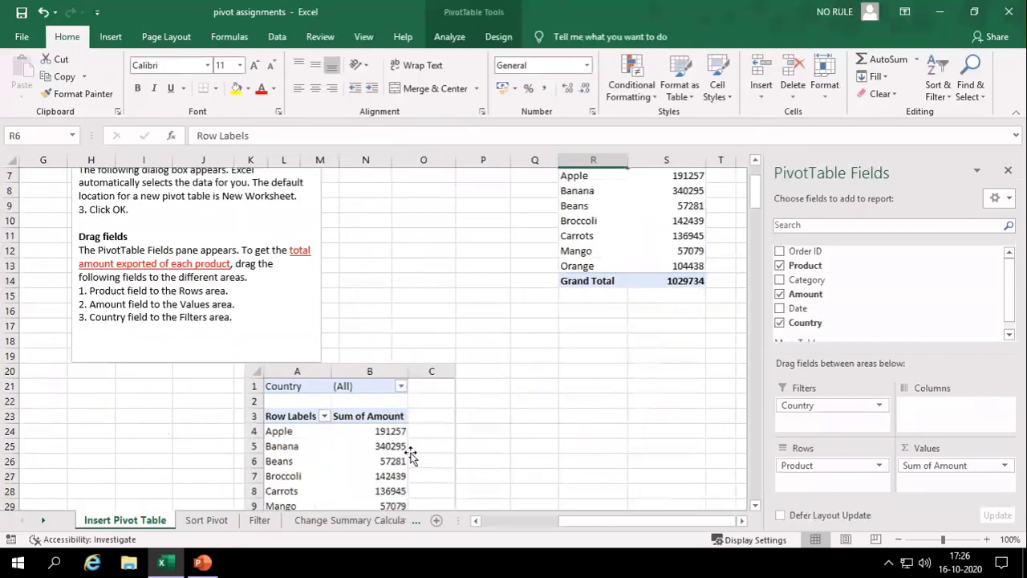
{"action": "scroll", "coordinate": [410, 455], "scroll_direction": "up", "scroll_amount": 2}
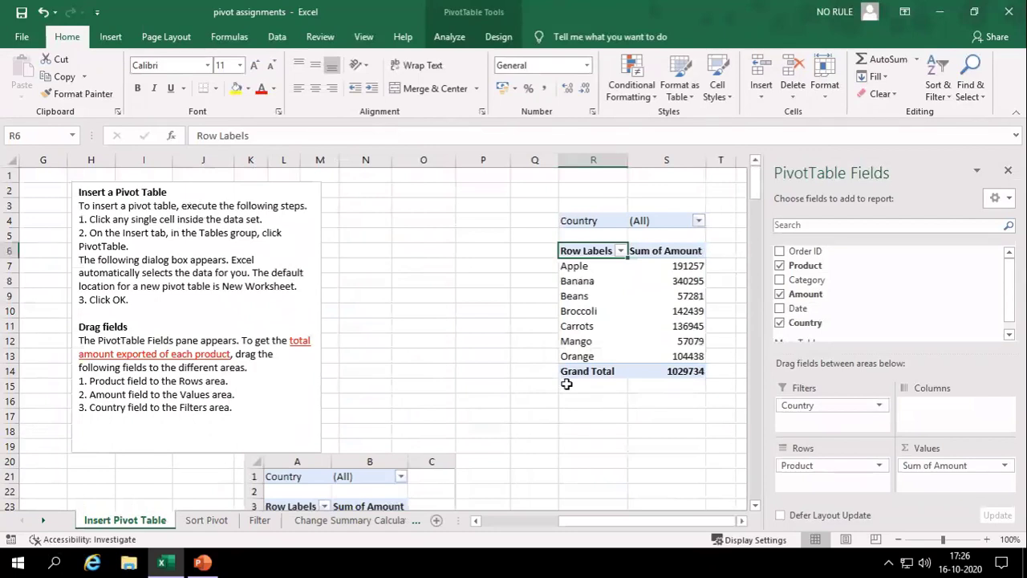
Filter the pivot table's Country field to France
{"action": "left_click", "coordinate": [700, 222]}
{"action": "left_click", "coordinate": [571, 297]}
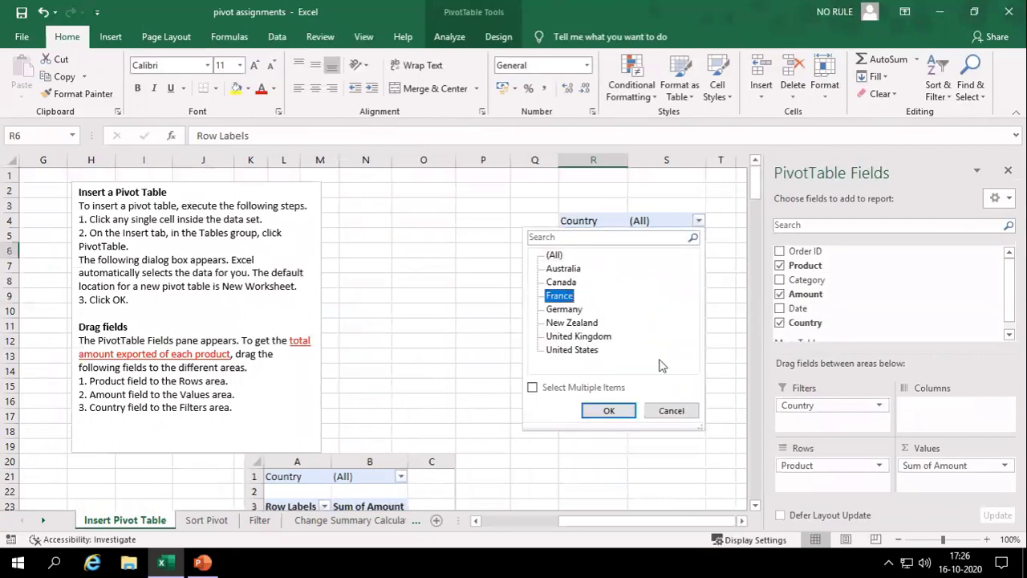
{"action": "left_click", "coordinate": [617, 411]}
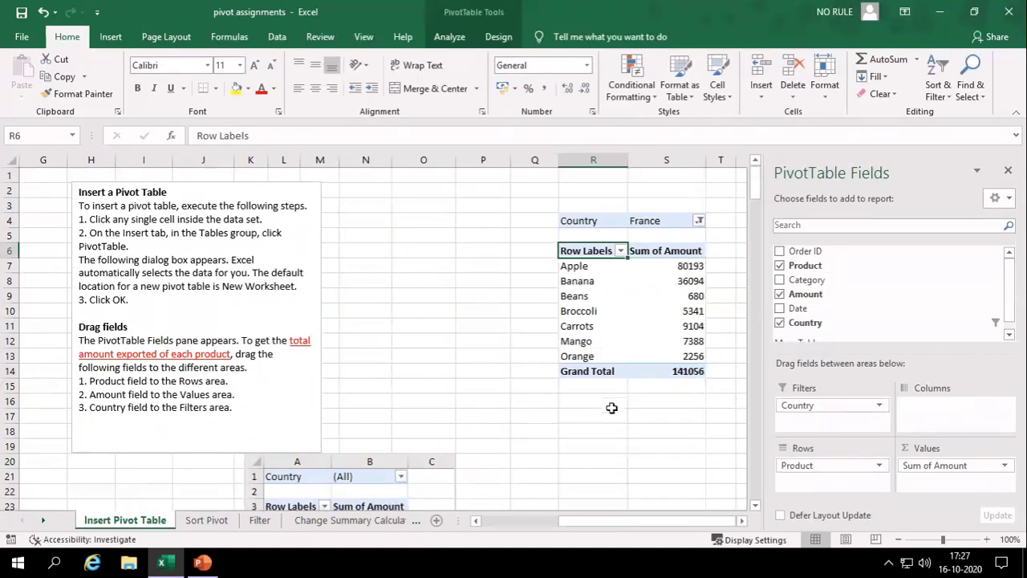
Sort the products in the pivot table by Sum of Amount from largest to smallest
{"action": "left_click", "coordinate": [670, 312]}
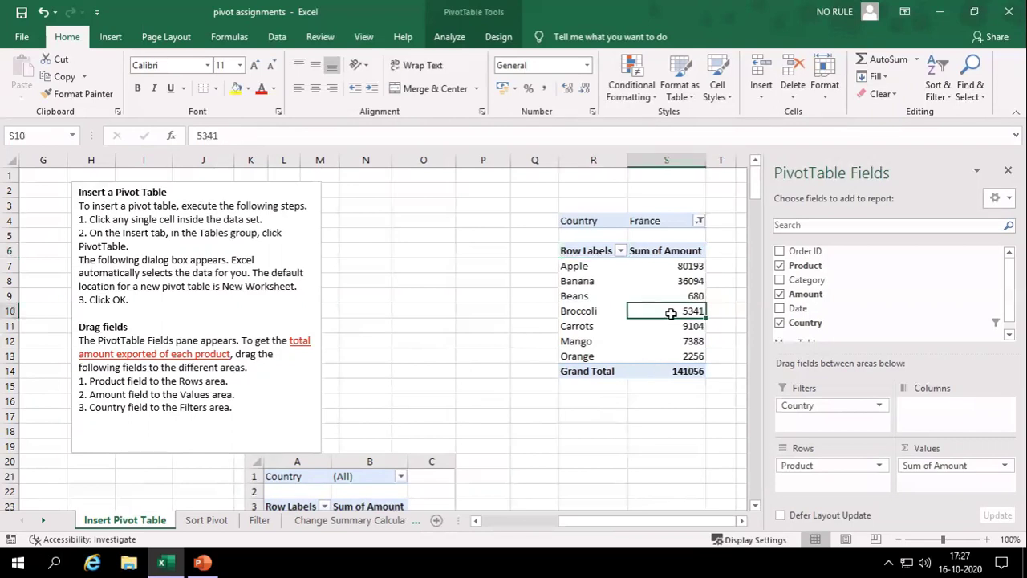
{"action": "right_click", "coordinate": [670, 313]}
{"action": "mouse_move", "coordinate": [744, 400]}
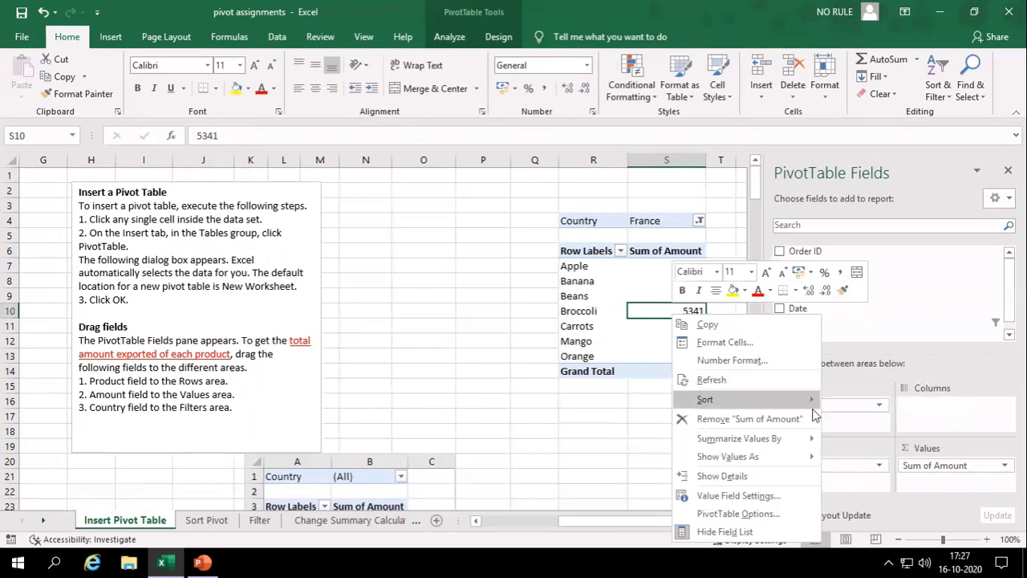
{"action": "left_click", "coordinate": [911, 418]}
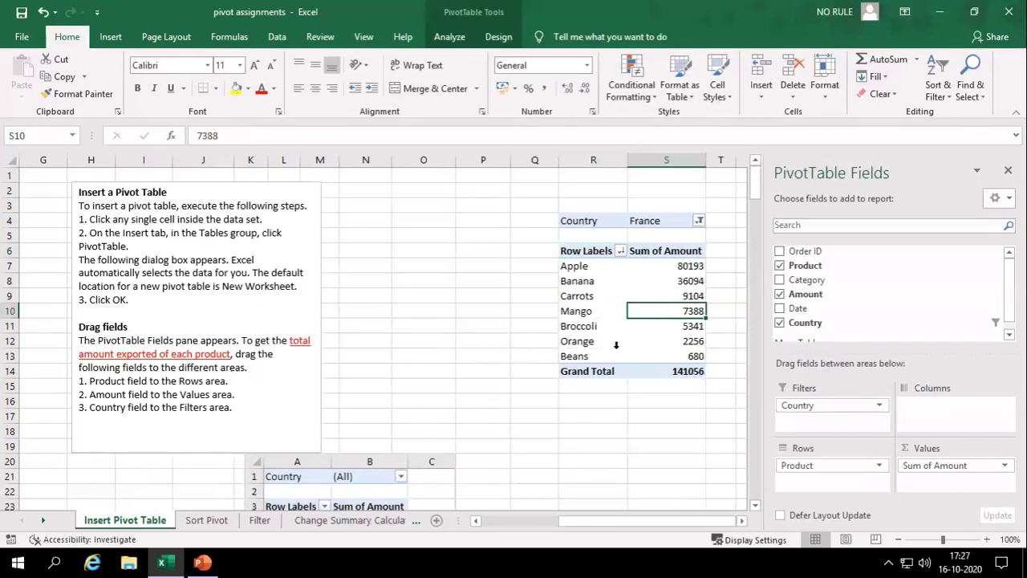
Summarize the pivot table's Amount values by Count instead of Sum
{"action": "right_click", "coordinate": [664, 312]}
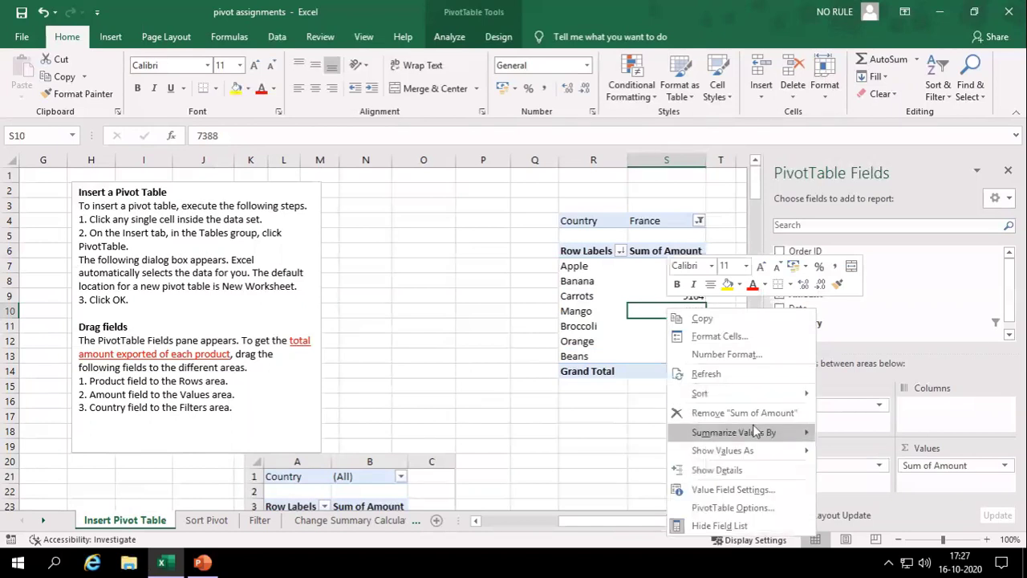
{"action": "mouse_move", "coordinate": [757, 431]}
{"action": "left_click", "coordinate": [853, 446]}
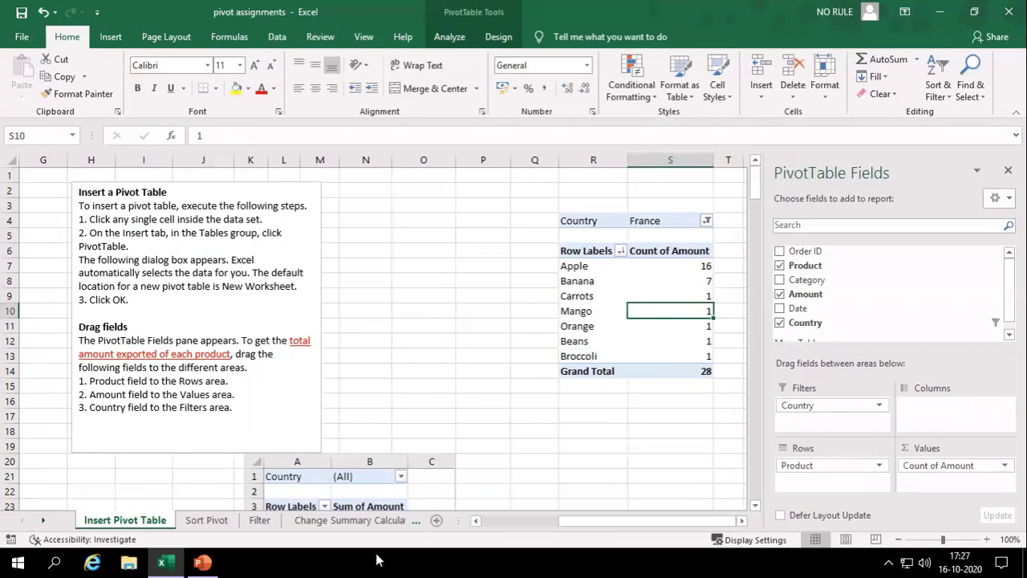
On the TWO-DIMENSIONAL PIVOT TABLE sheet, create a pivot table from the order data at cell K71 of the existing worksheet
{"action": "left_click", "coordinate": [416, 523]}
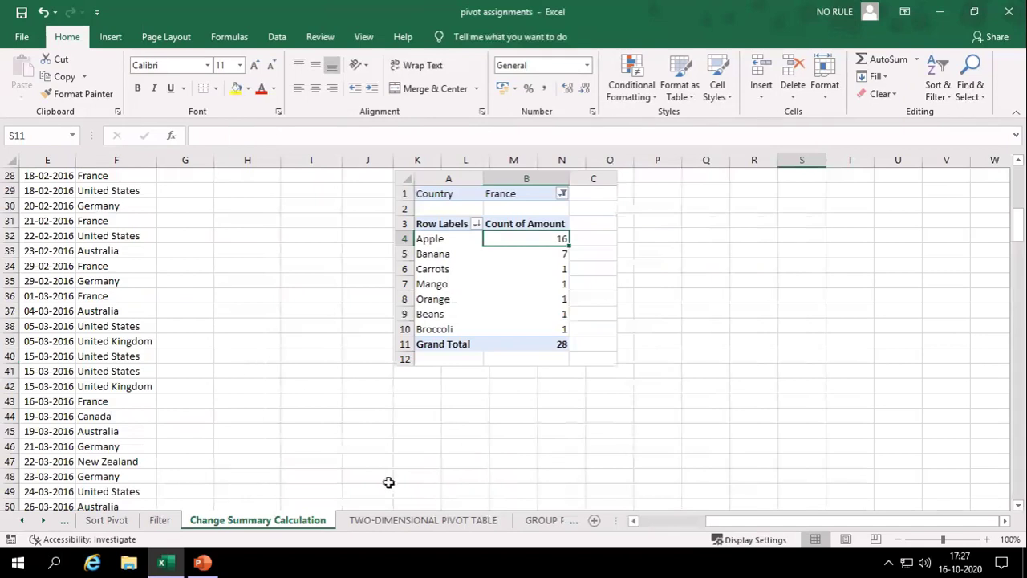
{"action": "left_click", "coordinate": [394, 521]}
{"action": "left_click", "coordinate": [169, 340]}
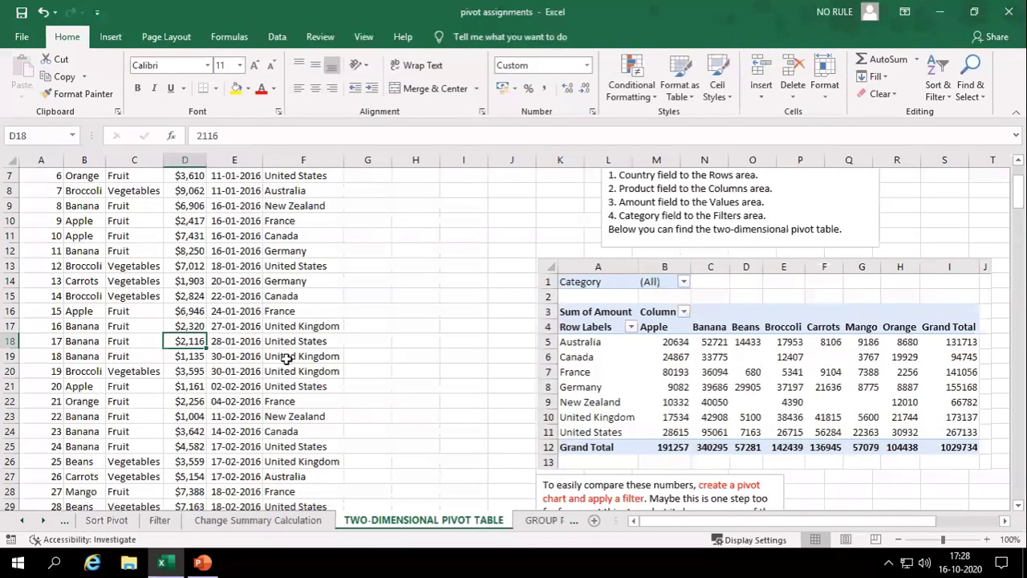
{"action": "left_click", "coordinate": [110, 37]}
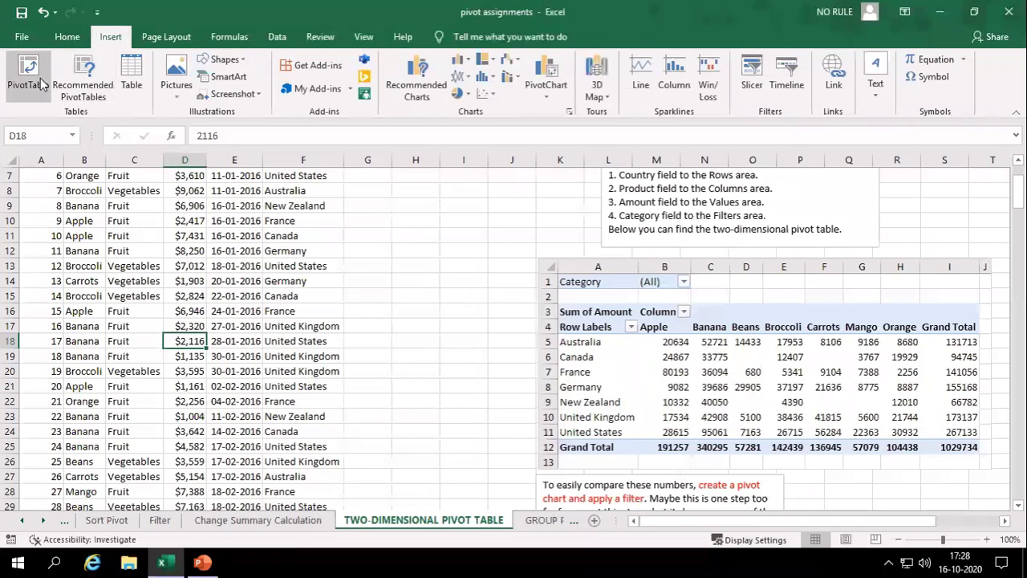
{"action": "left_click", "coordinate": [28, 74]}
{"action": "left_click", "coordinate": [586, 428]}
{"action": "scroll", "coordinate": [549, 313], "scroll_direction": "down", "scroll_amount": 15}
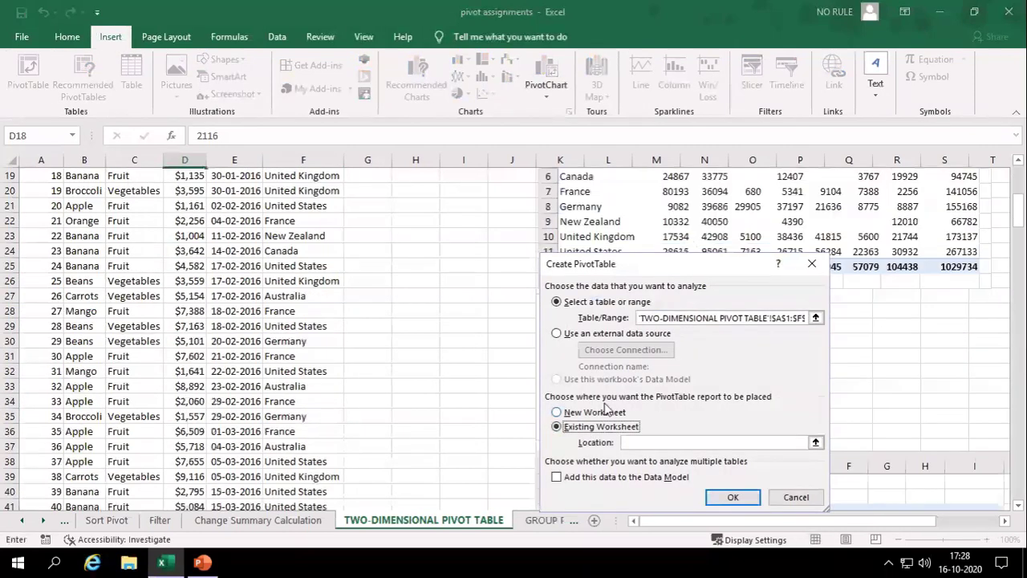
{"action": "scroll", "coordinate": [550, 313], "scroll_direction": "down", "scroll_amount": 6}
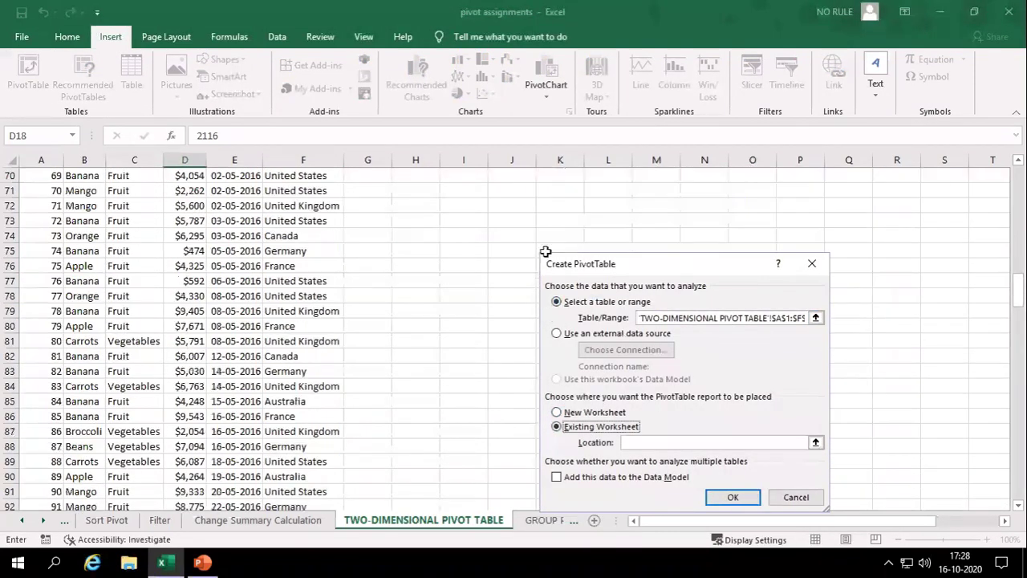
{"action": "left_click", "coordinate": [555, 185]}
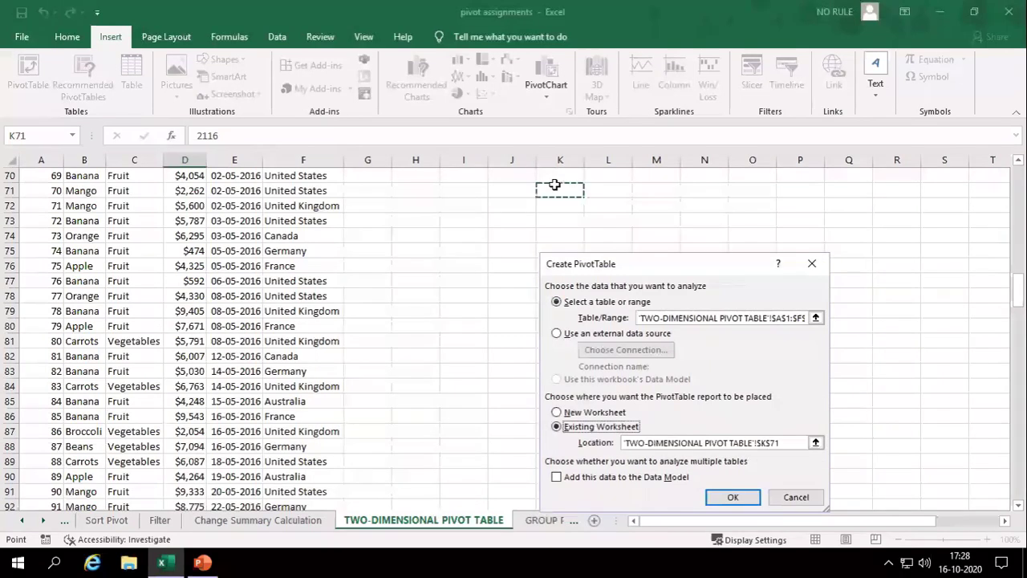
{"action": "left_click", "coordinate": [730, 497]}
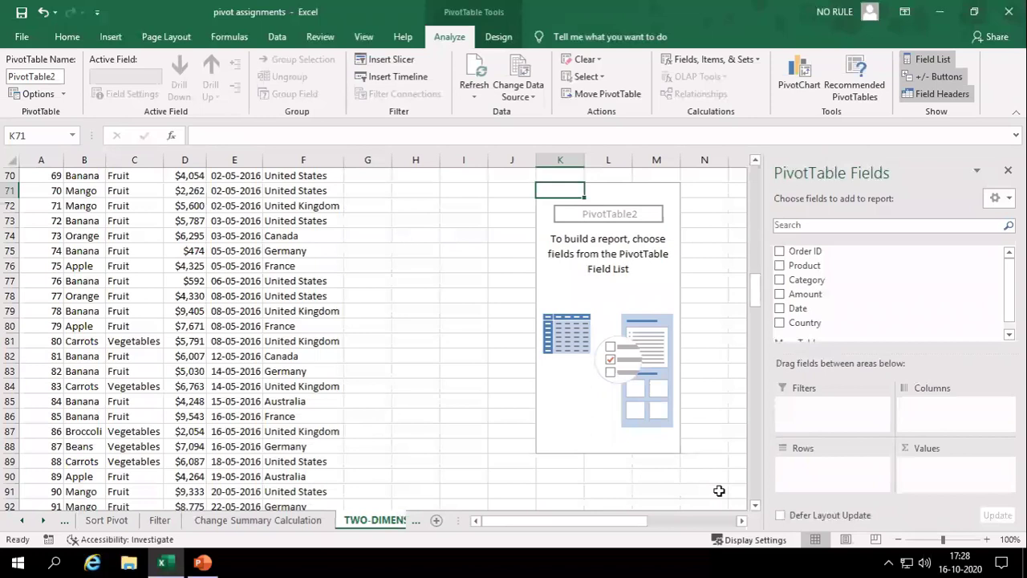
Lay out the pivot table at K71 with Product as columns, Country as rows and Amount as summed values
{"action": "left_click_drag", "start_coordinate": [850, 266], "coordinate": [937, 409]}
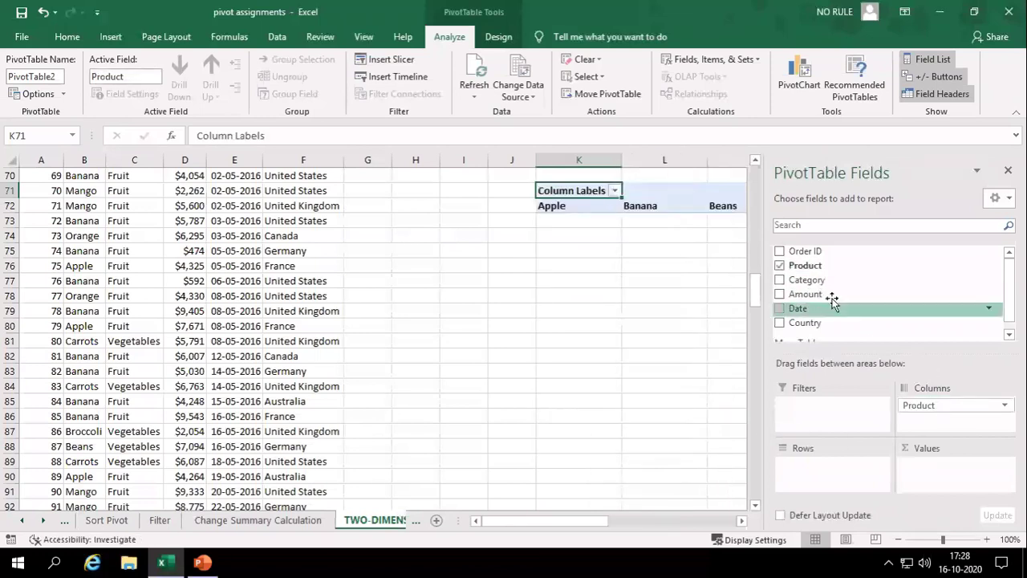
{"action": "left_click_drag", "start_coordinate": [880, 324], "coordinate": [862, 486]}
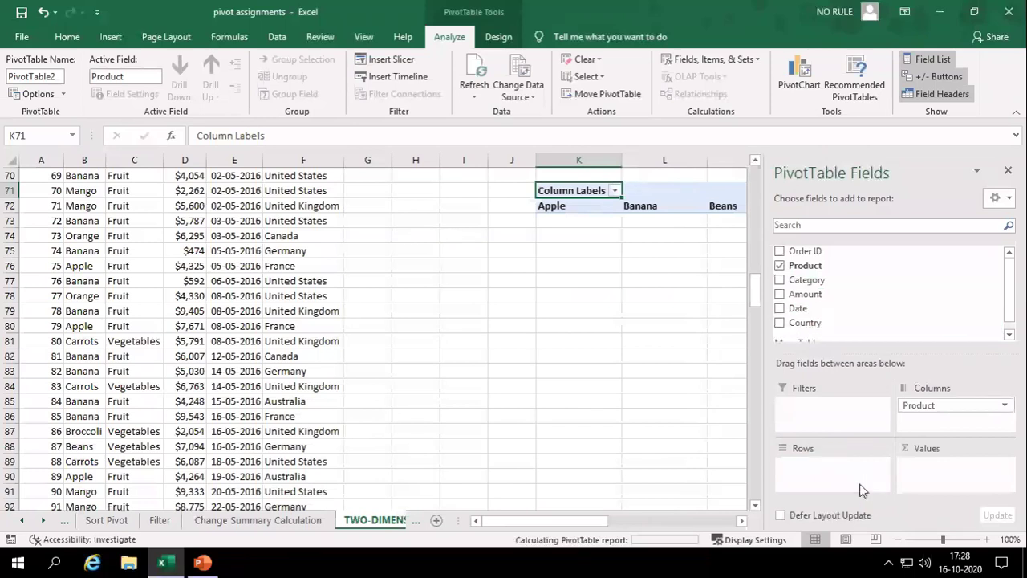
{"action": "left_click_drag", "start_coordinate": [807, 293], "coordinate": [935, 470]}
{"action": "left_click_drag", "start_coordinate": [634, 521], "coordinate": [688, 526]}
Insert a clustered column PivotChart from the country-by-product pivot table and place it just below the table
{"action": "left_click", "coordinate": [480, 251]}
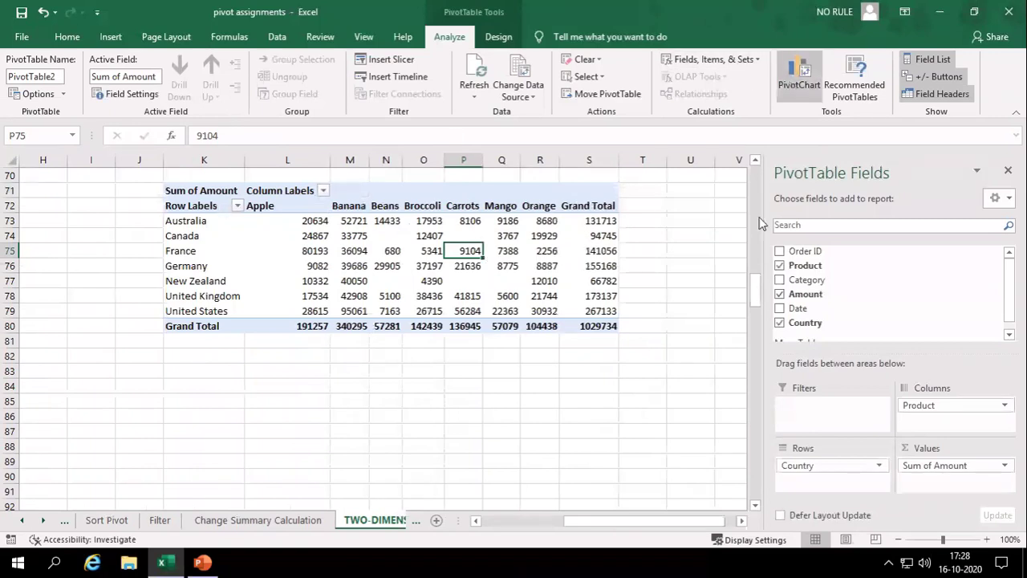
{"action": "left_click", "coordinate": [659, 482]}
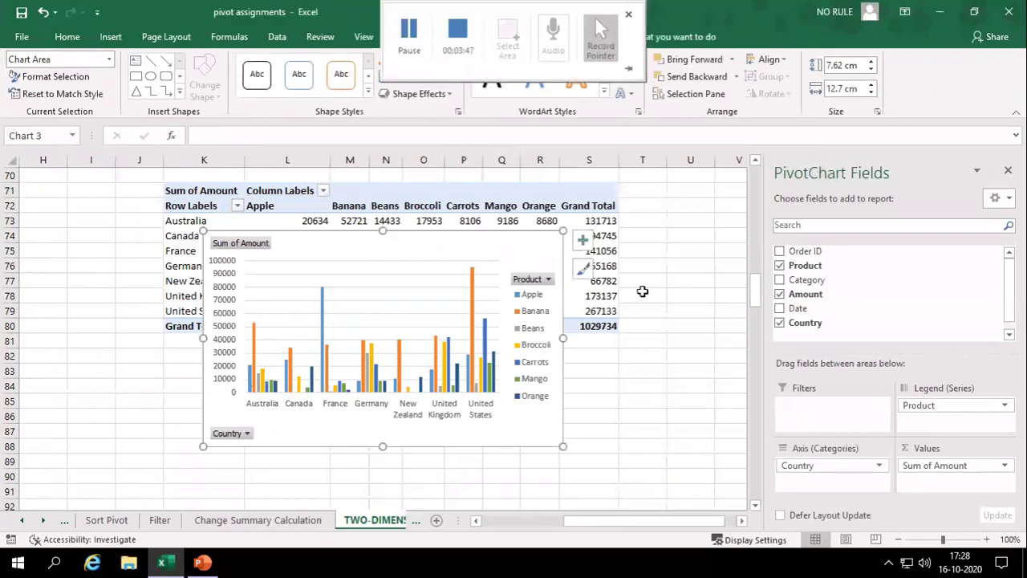
{"action": "mouse_move", "coordinate": [481, 343]}
{"action": "left_mouse_down"}
{"action": "mouse_move", "coordinate": [464, 361]}
{"action": "mouse_move", "coordinate": [483, 355]}
{"action": "left_mouse_up"}
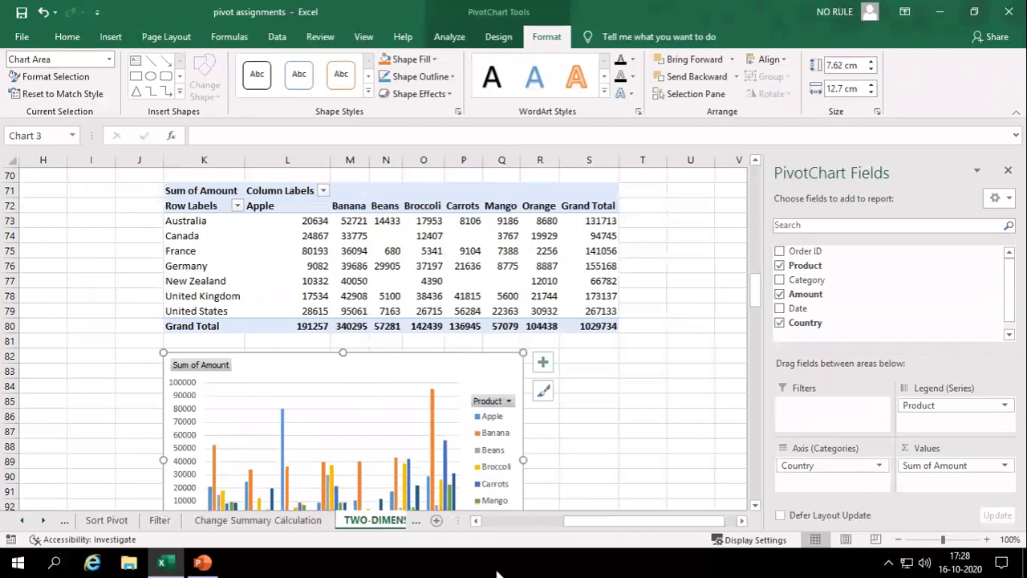
Open the GROUP PIVOT TABLE ITEMS sheet
{"action": "left_click", "coordinate": [416, 521]}
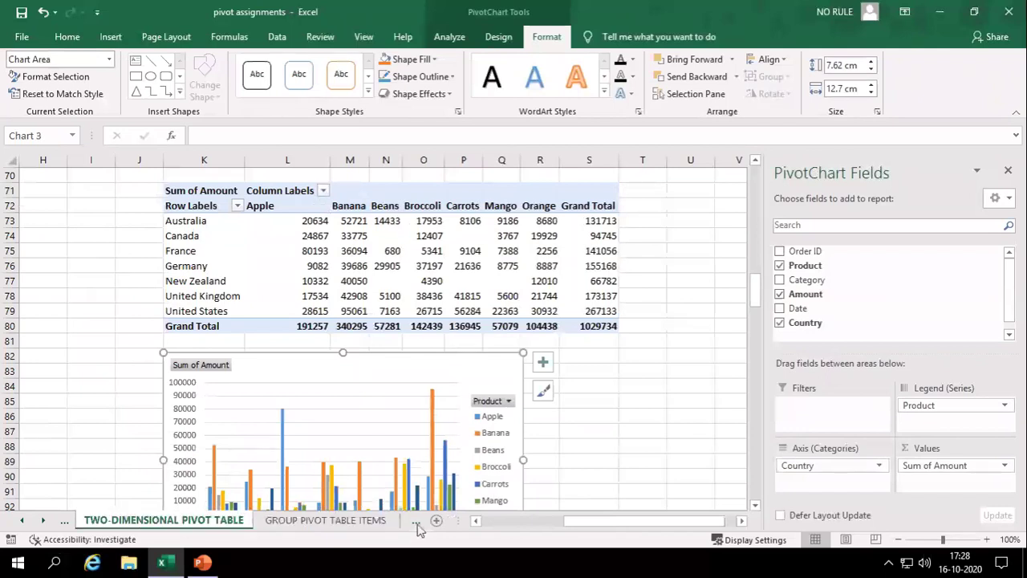
{"action": "left_click", "coordinate": [325, 520]}
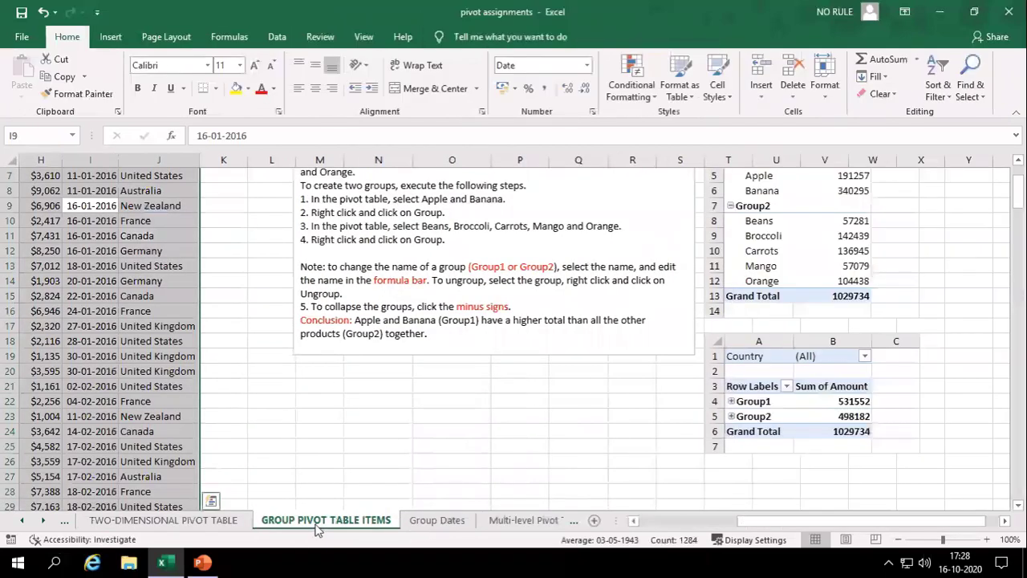
Create a pivot table from the order data at cell N30 of the existing worksheet, with Product as rows and Amount as summed values
{"action": "left_click", "coordinate": [473, 414]}
{"action": "left_click", "coordinate": [68, 281]}
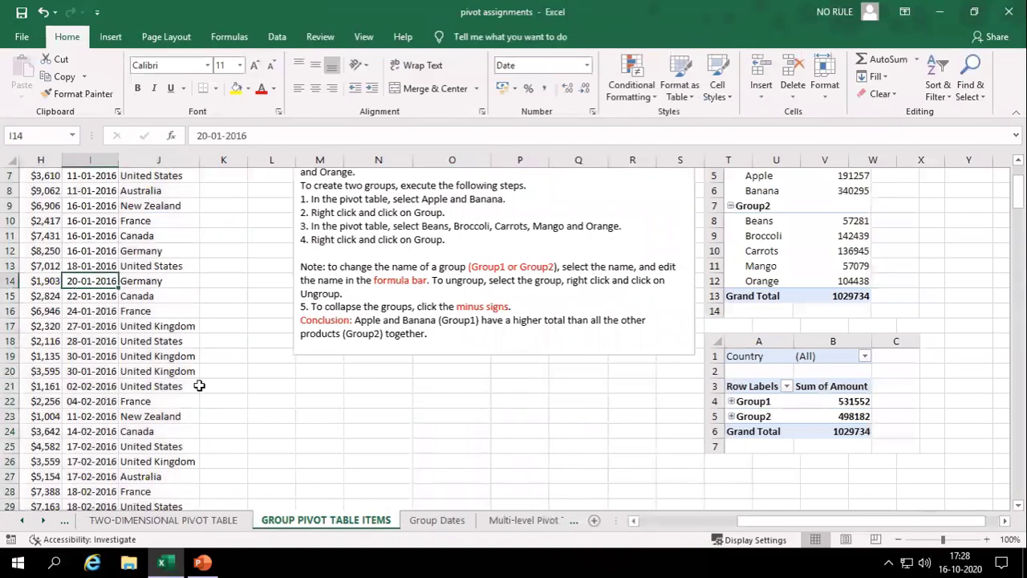
{"action": "left_click", "coordinate": [128, 40]}
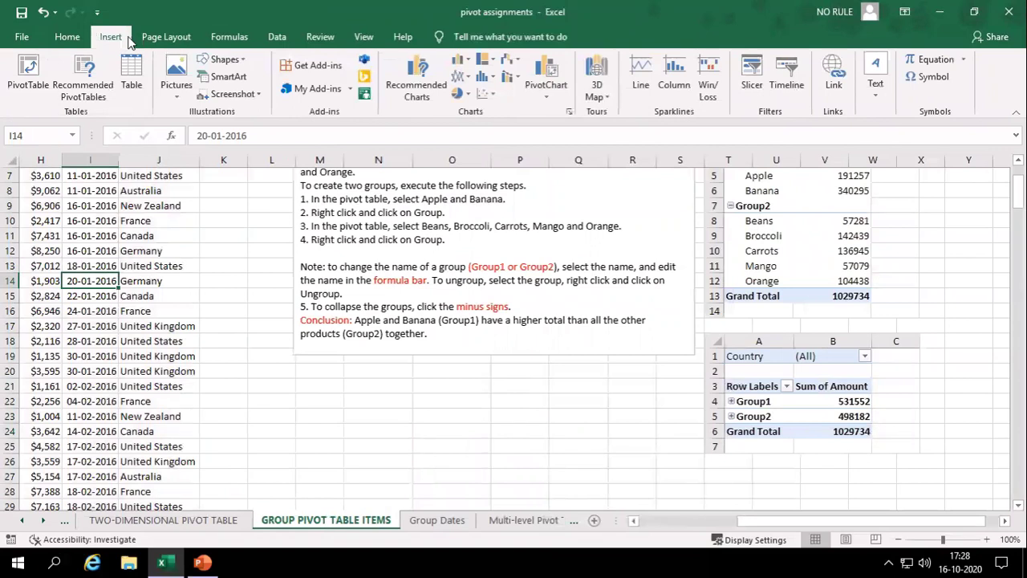
{"action": "left_click", "coordinate": [28, 72]}
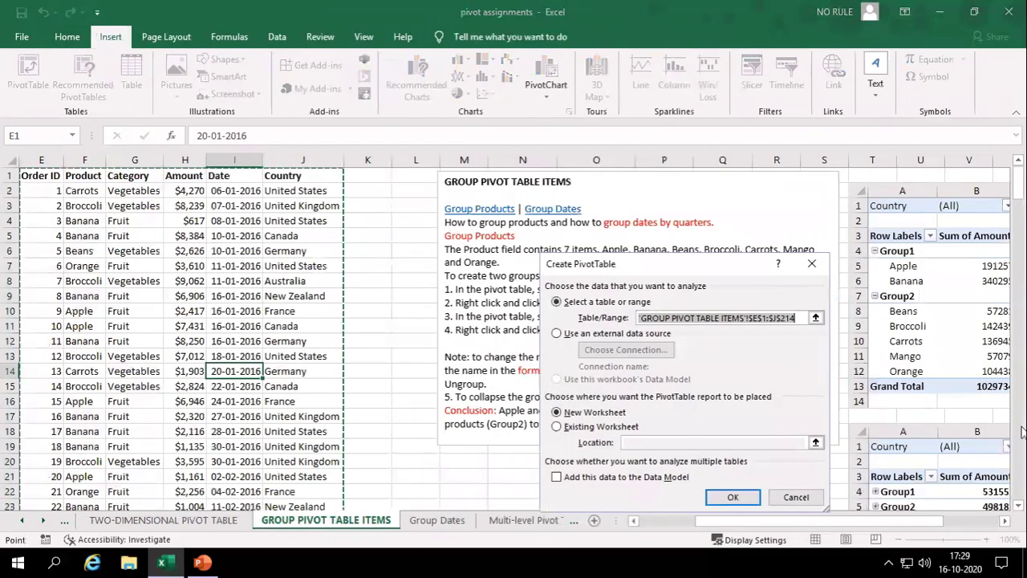
{"action": "left_click", "coordinate": [594, 427]}
{"action": "scroll", "coordinate": [492, 384], "scroll_direction": "down", "scroll_amount": 7}
{"action": "left_click", "coordinate": [495, 295]}
{"action": "left_click", "coordinate": [730, 497]}
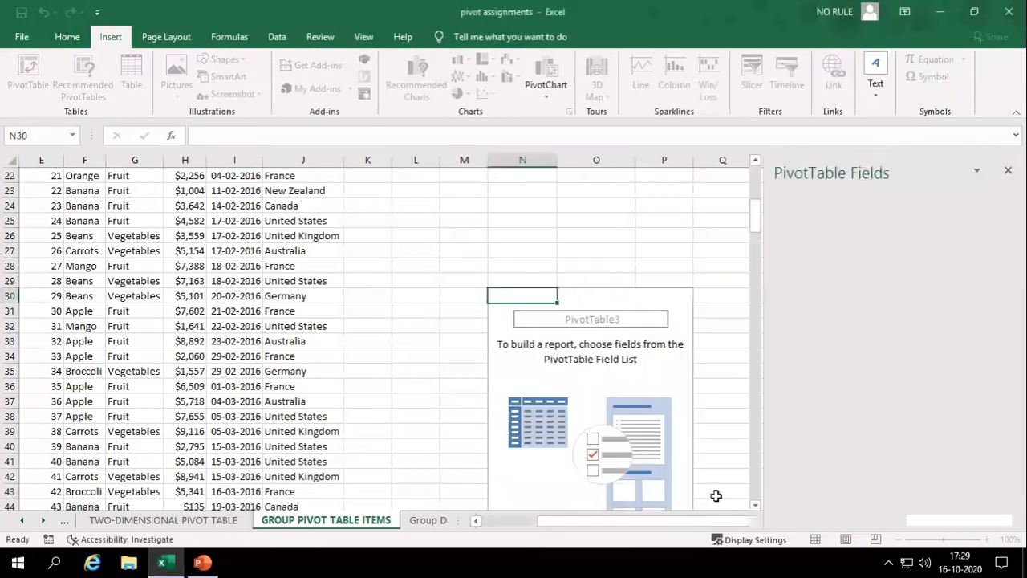
{"action": "left_click_drag", "start_coordinate": [805, 267], "coordinate": [873, 474]}
{"action": "left_click_drag", "start_coordinate": [807, 294], "coordinate": [955, 482]}
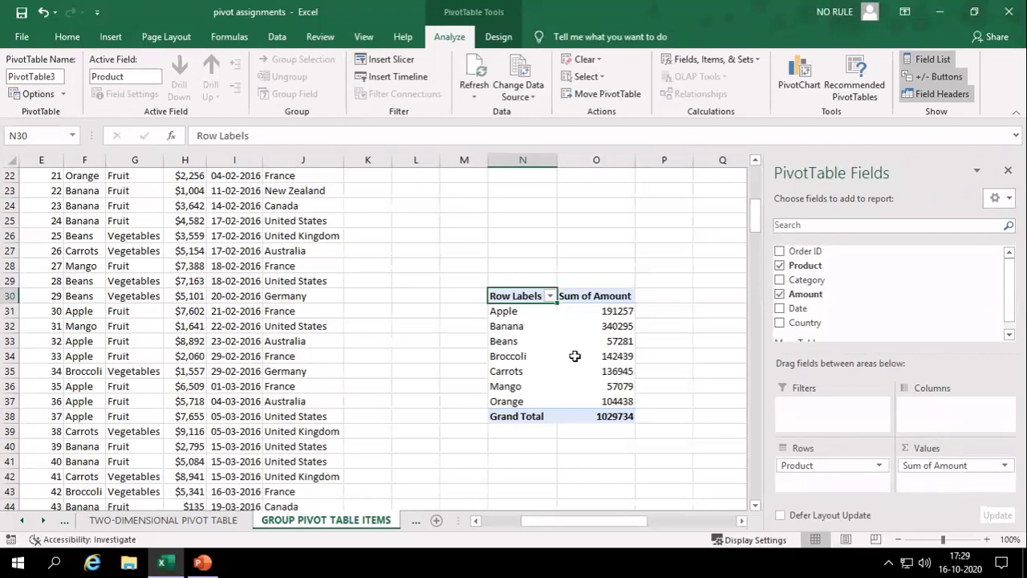
Group the Apple and Banana items in the pivot table at N30
{"action": "left_click_drag", "start_coordinate": [522, 311], "coordinate": [523, 329]}
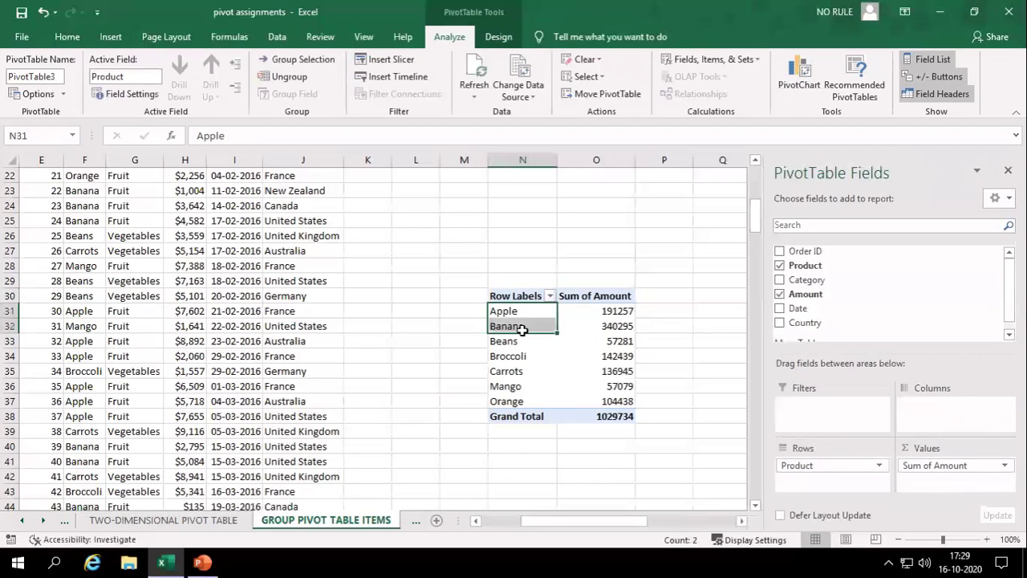
{"action": "right_click", "coordinate": [522, 329]}
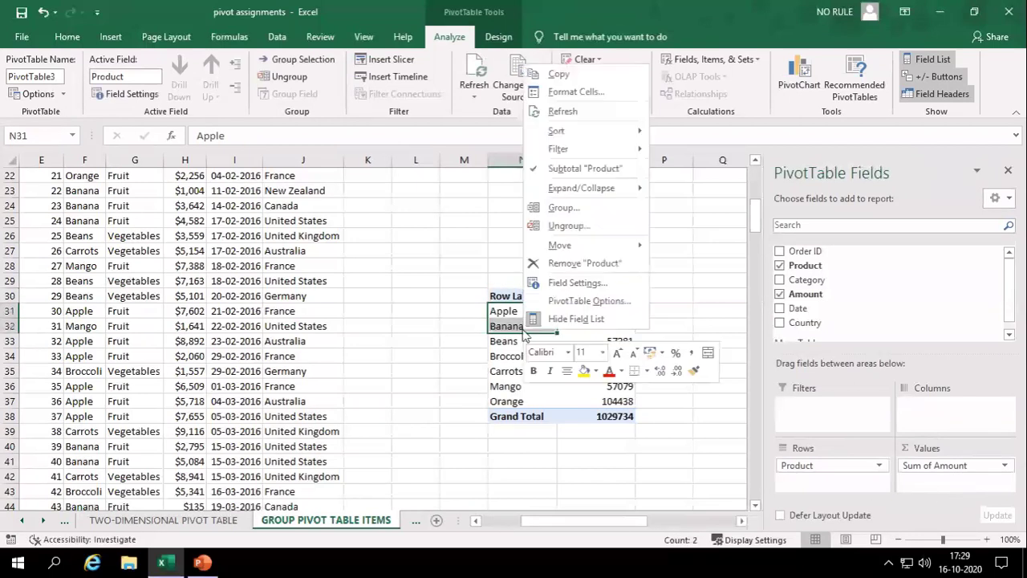
{"action": "left_click", "coordinate": [610, 209]}
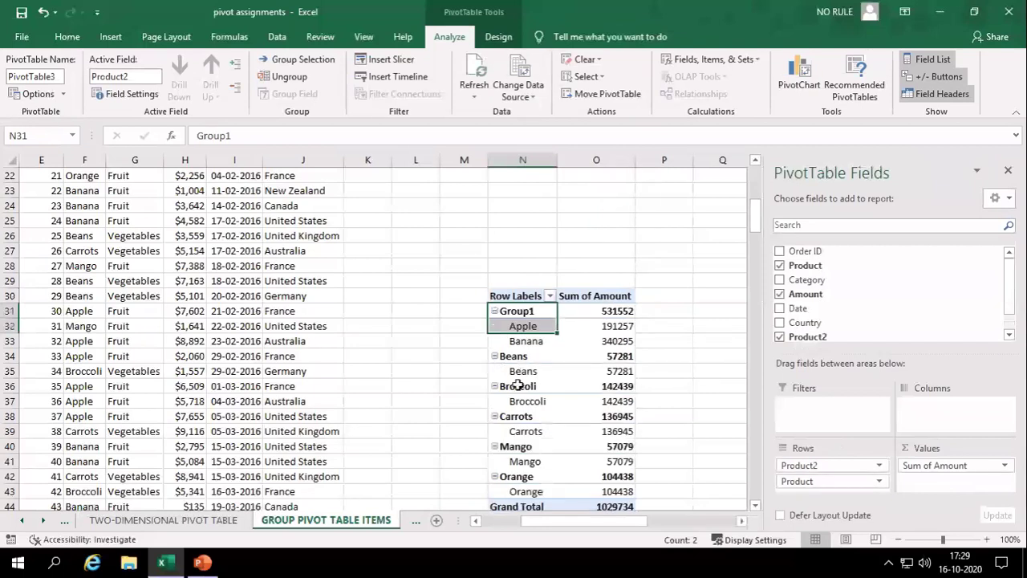
Group the Beans, Broccoli and Carrots items into a second group
{"action": "left_click", "coordinate": [529, 360]}
{"action": "left_click_drag", "start_coordinate": [529, 360], "coordinate": [524, 433]}
{"action": "right_click", "coordinate": [523, 434]}
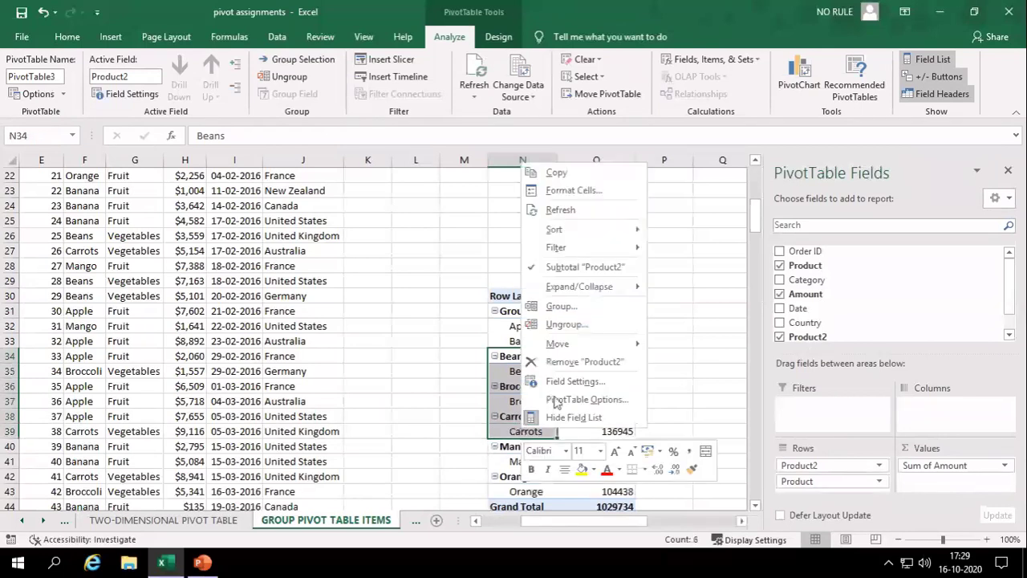
{"action": "left_click", "coordinate": [561, 306]}
Group the remaining Mango and Orange items into a third group
{"action": "scroll", "coordinate": [556, 420], "scroll_direction": "down", "scroll_amount": 1}
{"action": "left_click_drag", "start_coordinate": [537, 373], "coordinate": [537, 409]}
{"action": "right_click", "coordinate": [537, 409]}
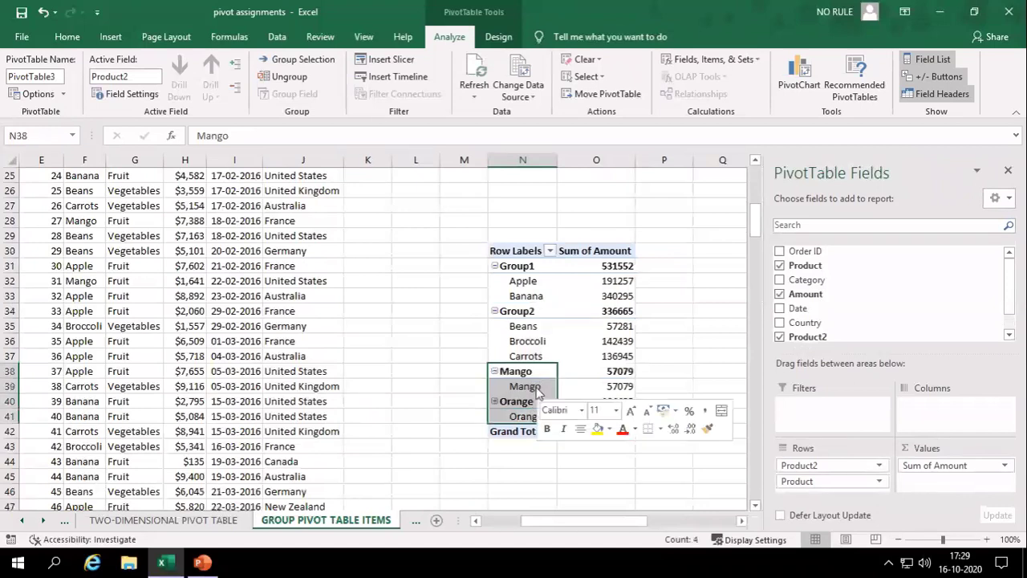
{"action": "left_click", "coordinate": [568, 265]}
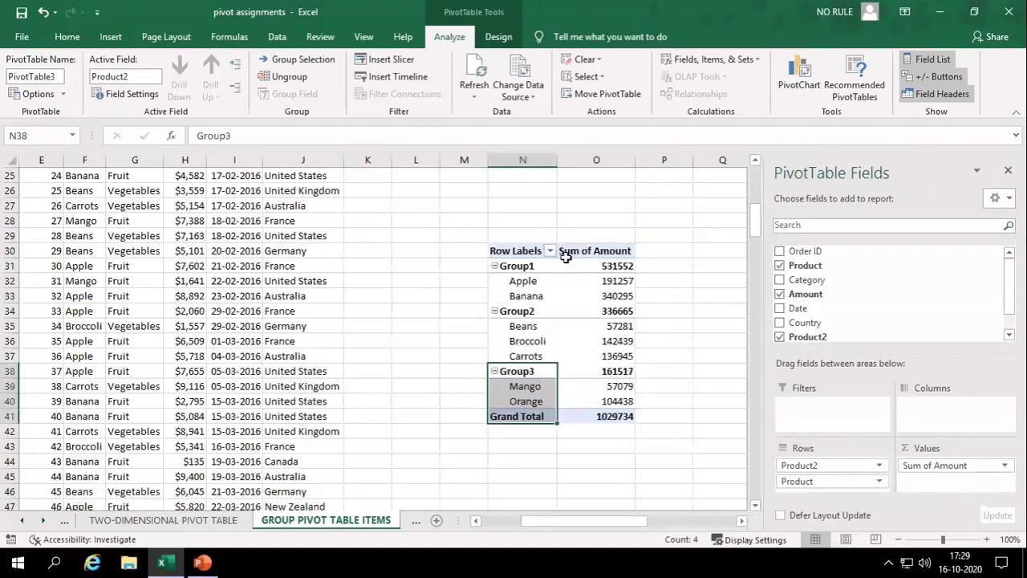
{"action": "left_click", "coordinate": [550, 348]}
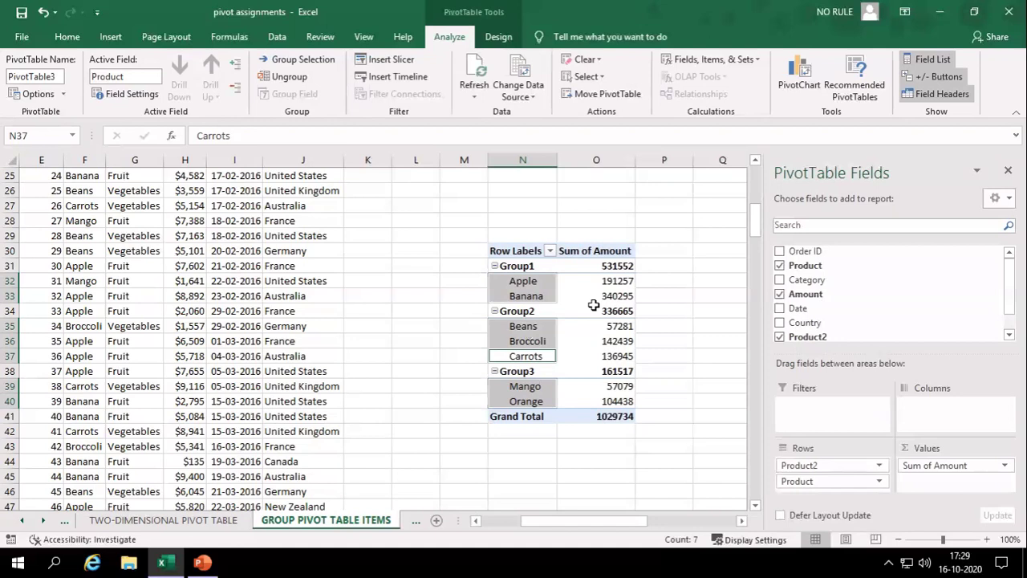
On the Group Dates sheet, create a pivot table from the order data at cell Q15 of the existing worksheet
{"action": "left_click", "coordinate": [419, 521]}
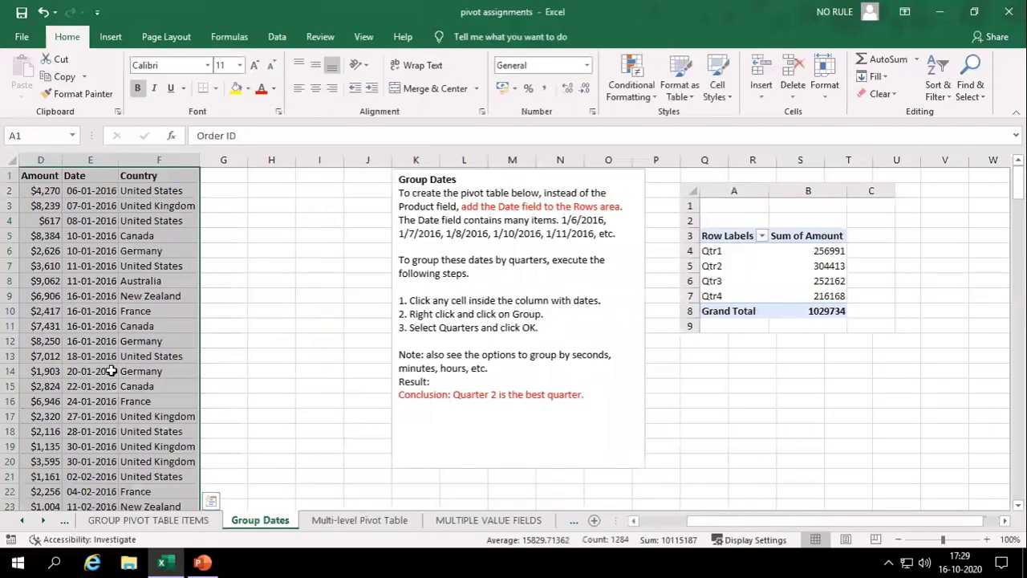
{"action": "left_click", "coordinate": [60, 353]}
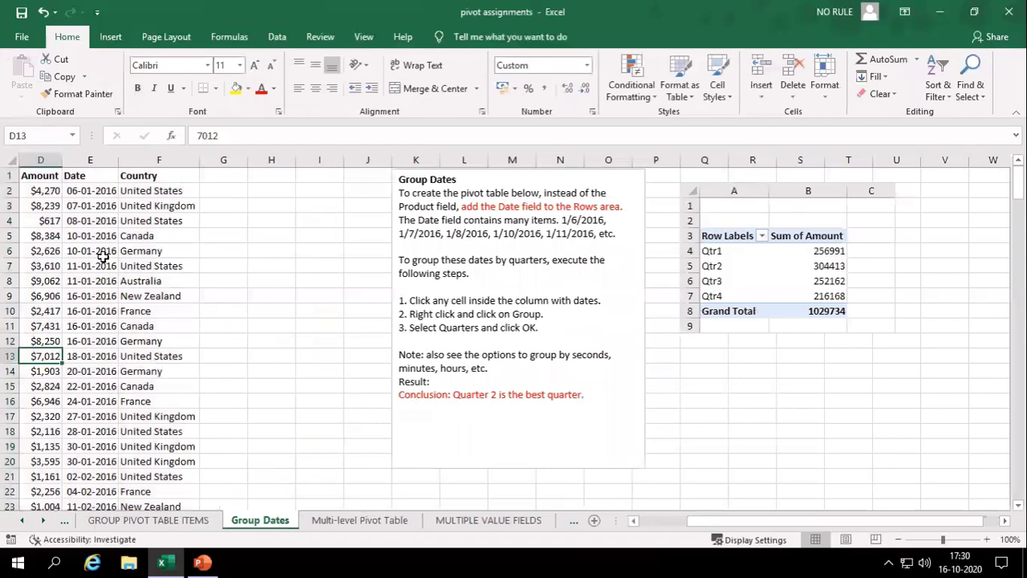
{"action": "left_click", "coordinate": [111, 37]}
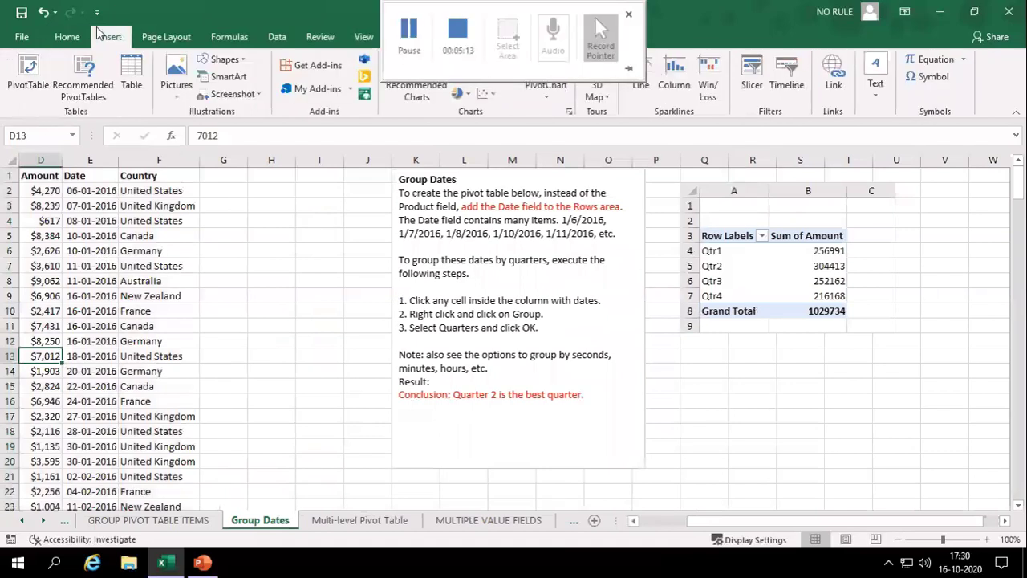
{"action": "left_click", "coordinate": [28, 76]}
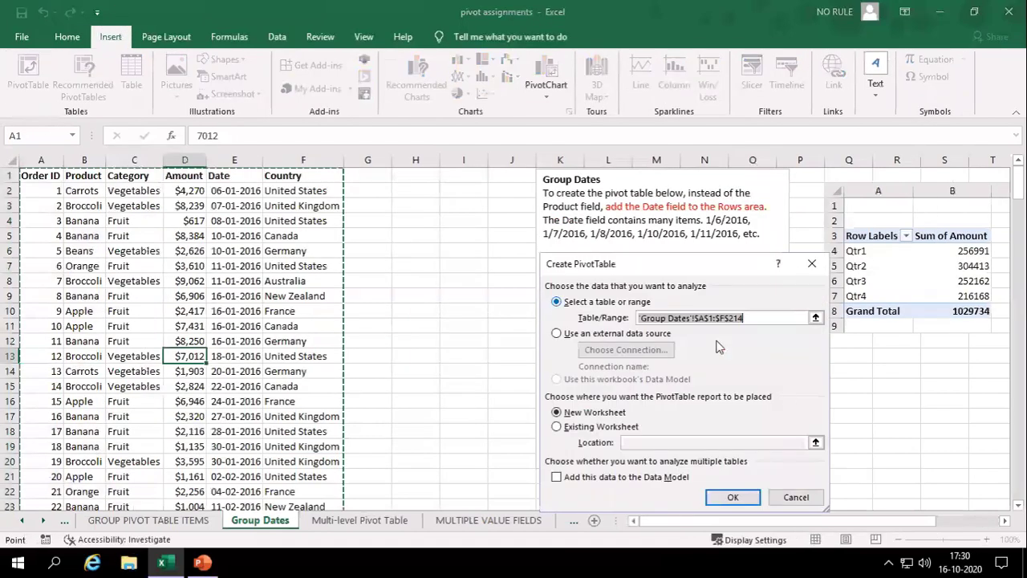
{"action": "left_click", "coordinate": [615, 431]}
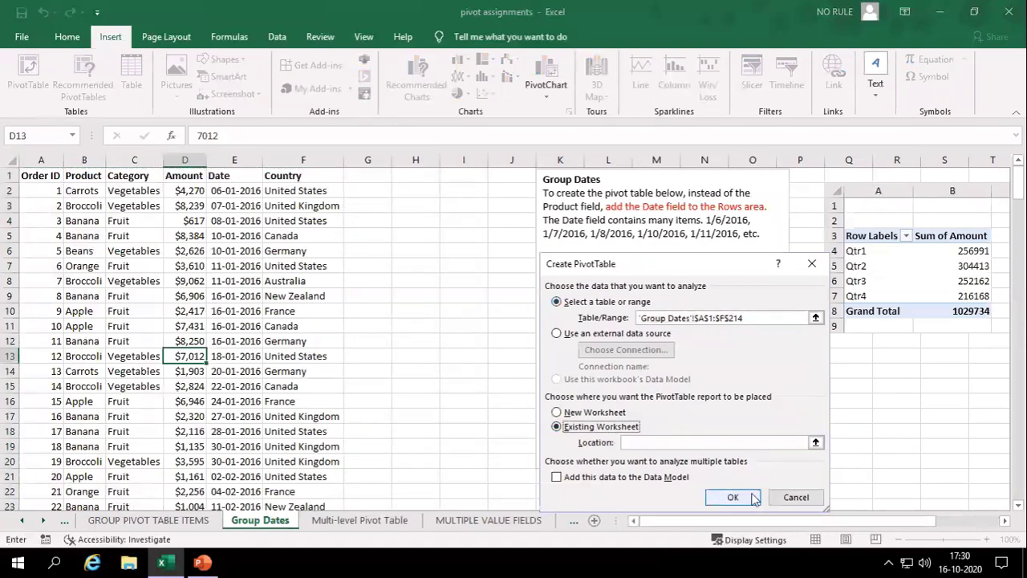
{"action": "left_click", "coordinate": [872, 381]}
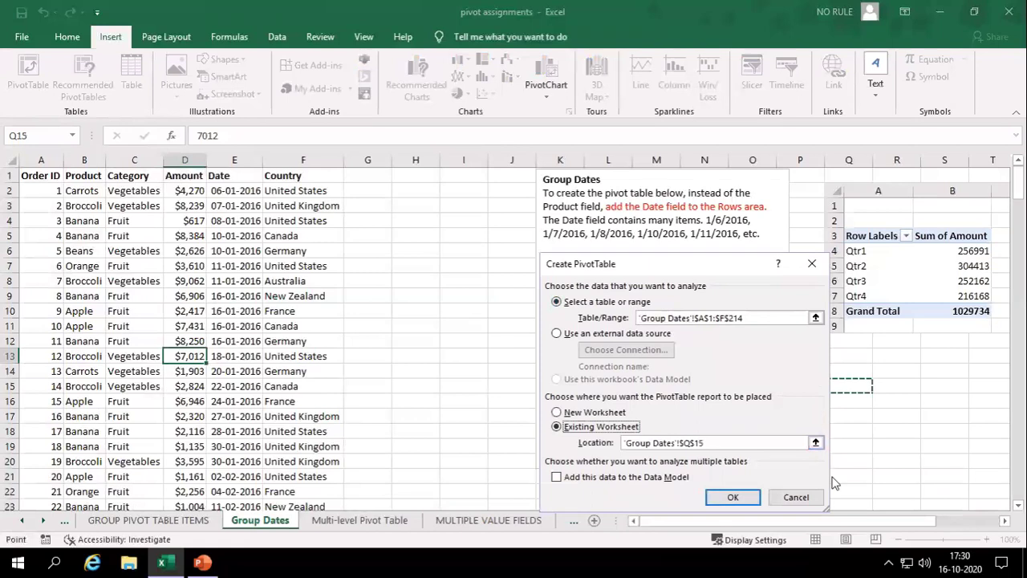
{"action": "left_click", "coordinate": [733, 497]}
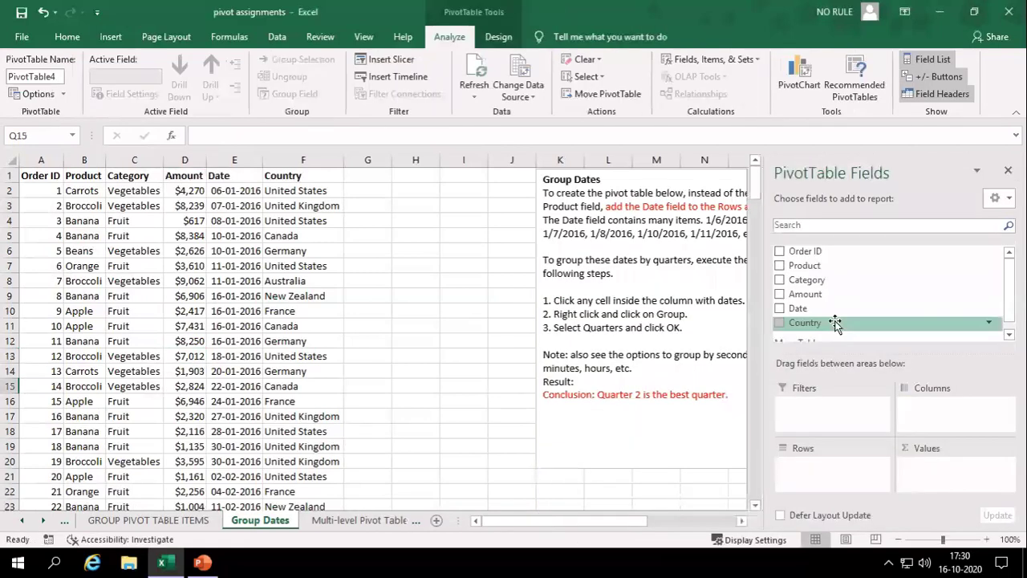
Lay out the Group Dates pivot table with Date as rows and Amount as summed values
{"action": "left_click_drag", "start_coordinate": [811, 309], "coordinate": [955, 484]}
{"action": "left_click_drag", "start_coordinate": [572, 520], "coordinate": [666, 520]}
{"action": "scroll", "coordinate": [554, 349], "scroll_direction": "down", "scroll_amount": 2}
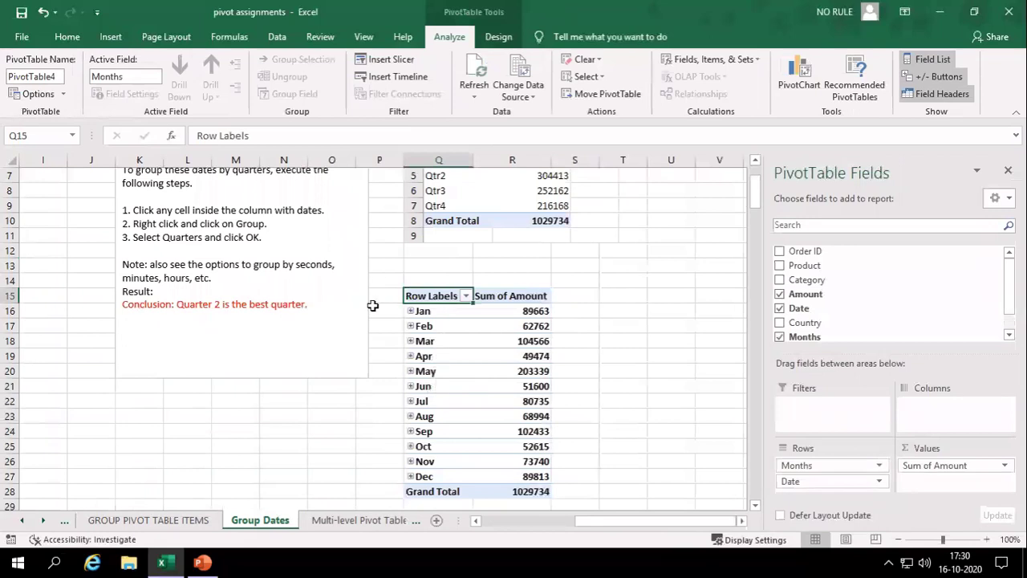
Group the pivot table's dates by Quarters only, with Days and Months deselected
{"action": "right_click", "coordinate": [418, 340]}
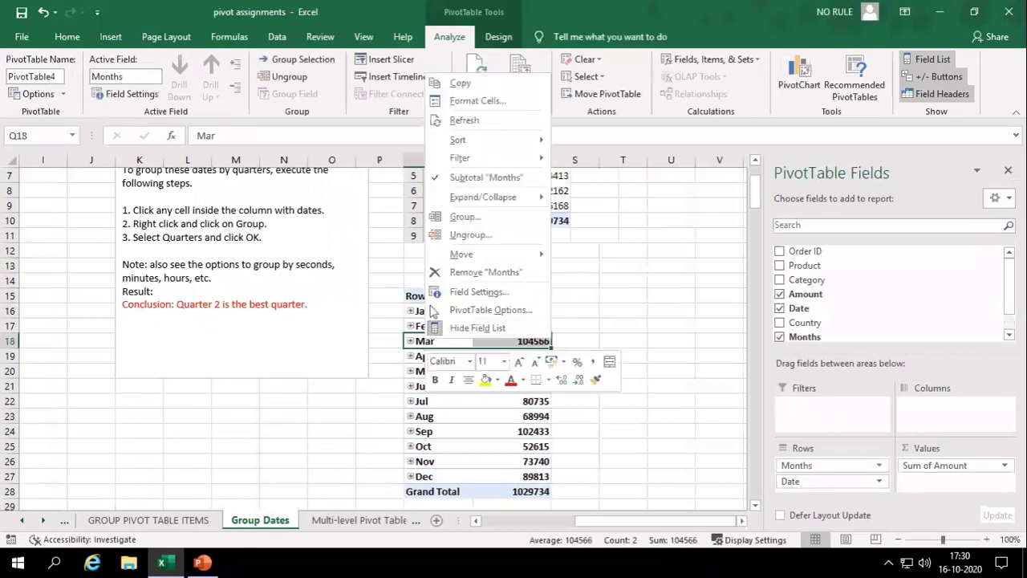
{"action": "left_click", "coordinate": [463, 215]}
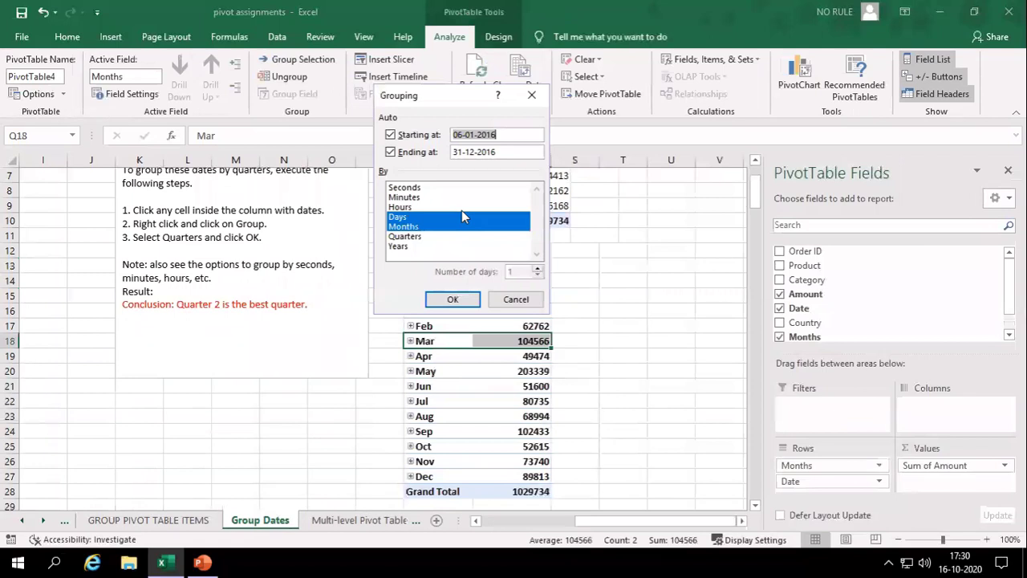
{"action": "left_click", "coordinate": [456, 217]}
{"action": "left_click", "coordinate": [452, 227]}
{"action": "left_click", "coordinate": [437, 237]}
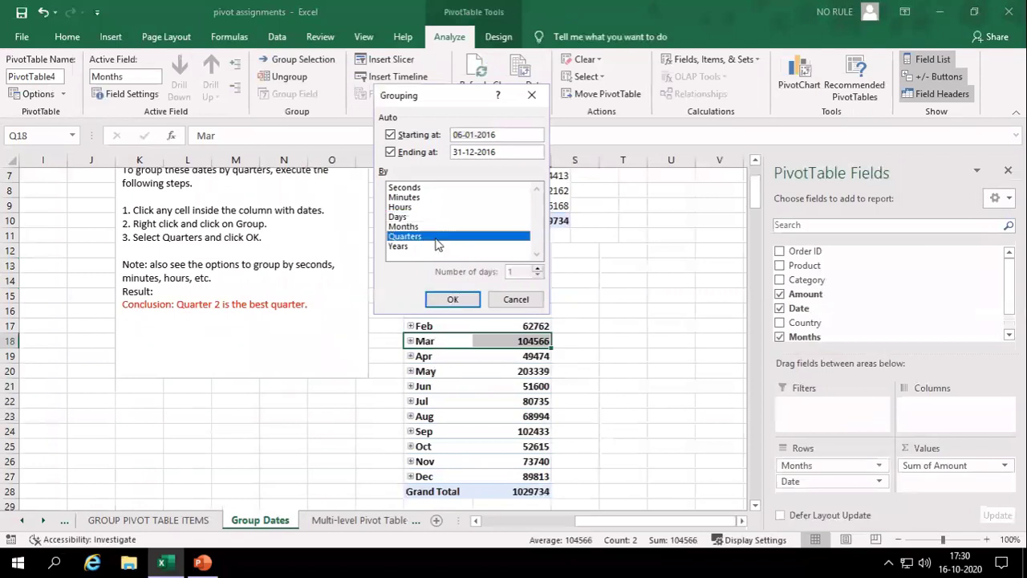
{"action": "left_click", "coordinate": [456, 298]}
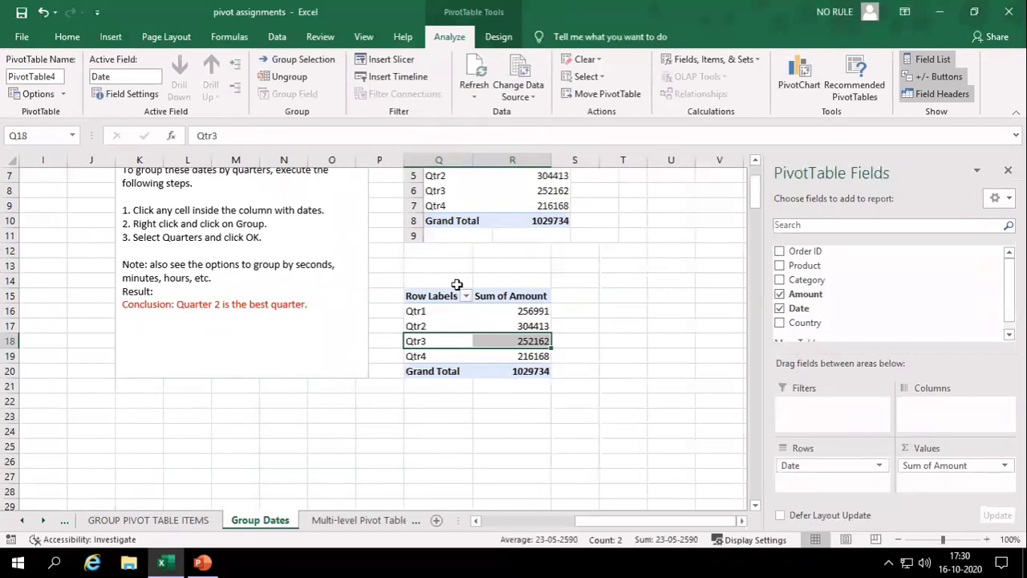
On the Multi-level Pivot Table sheet, create a pivot table from the order data at cell Q15 of the existing worksheet
{"action": "left_click", "coordinate": [365, 520]}
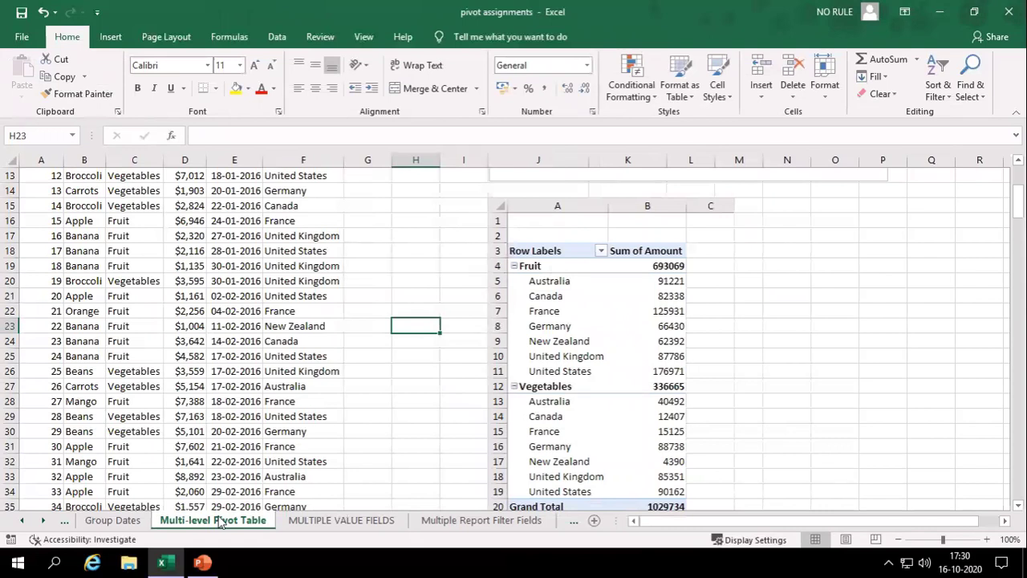
{"action": "left_click", "coordinate": [178, 280]}
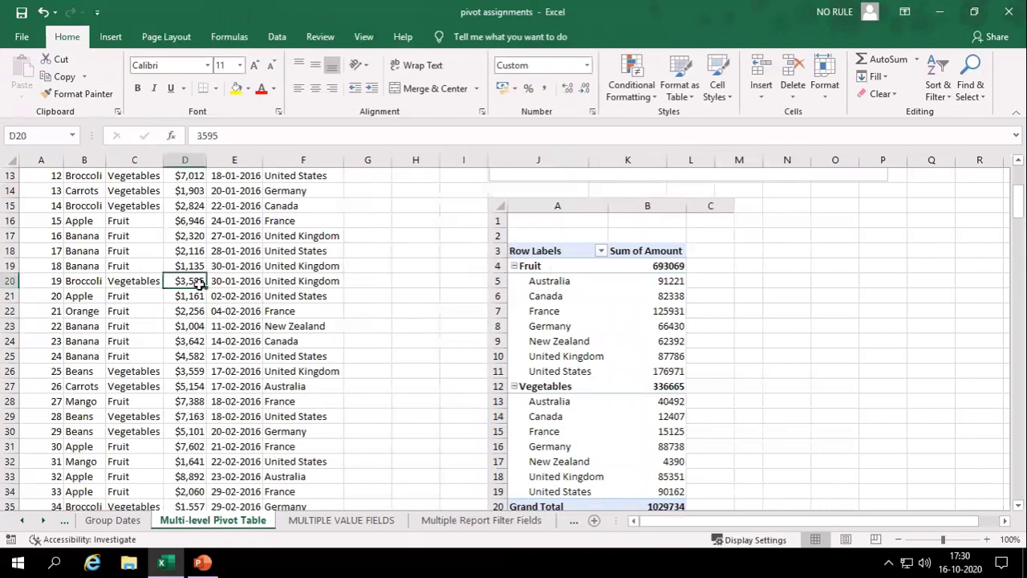
{"action": "left_click", "coordinate": [121, 39]}
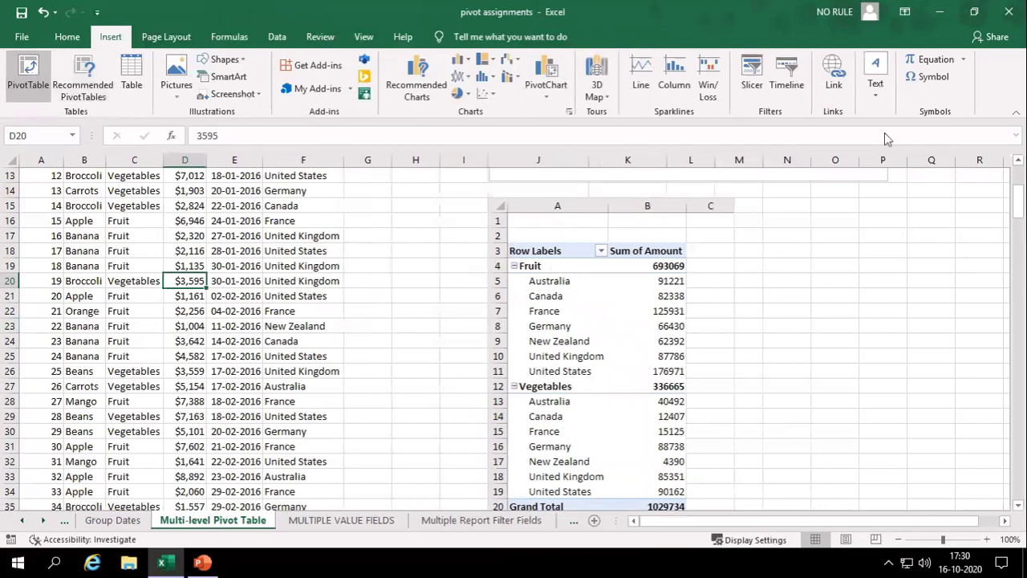
{"action": "left_click", "coordinate": [580, 427]}
{"action": "left_click", "coordinate": [935, 380]}
{"action": "left_click", "coordinate": [733, 496]}
Lay out the multi-level pivot table with Category above Country as rows and Amount as summed values
{"action": "left_click_drag", "start_coordinate": [804, 265], "coordinate": [856, 252]}
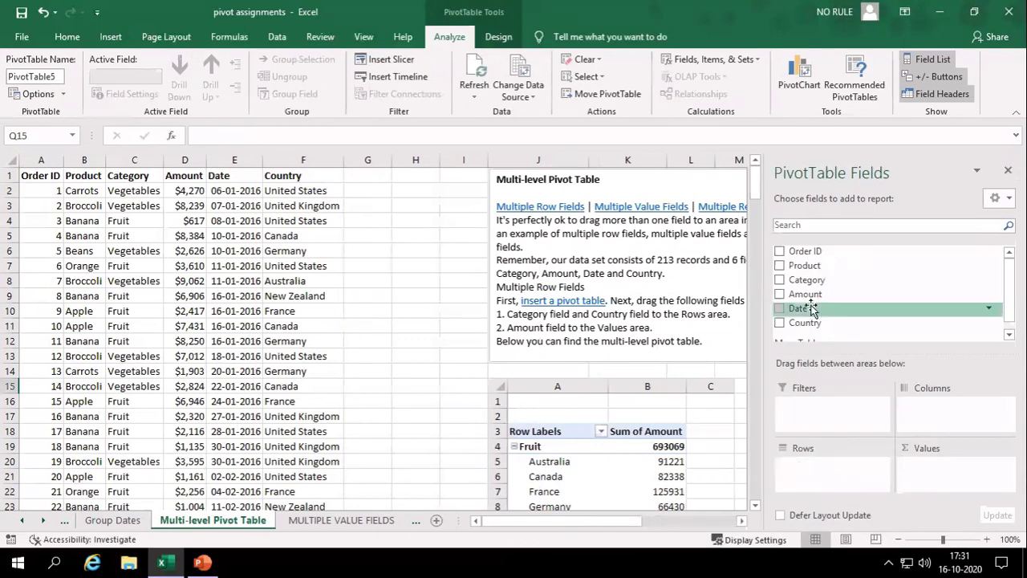
{"action": "left_click_drag", "start_coordinate": [812, 325], "coordinate": [830, 480]}
{"action": "left_click_drag", "start_coordinate": [807, 279], "coordinate": [835, 481]}
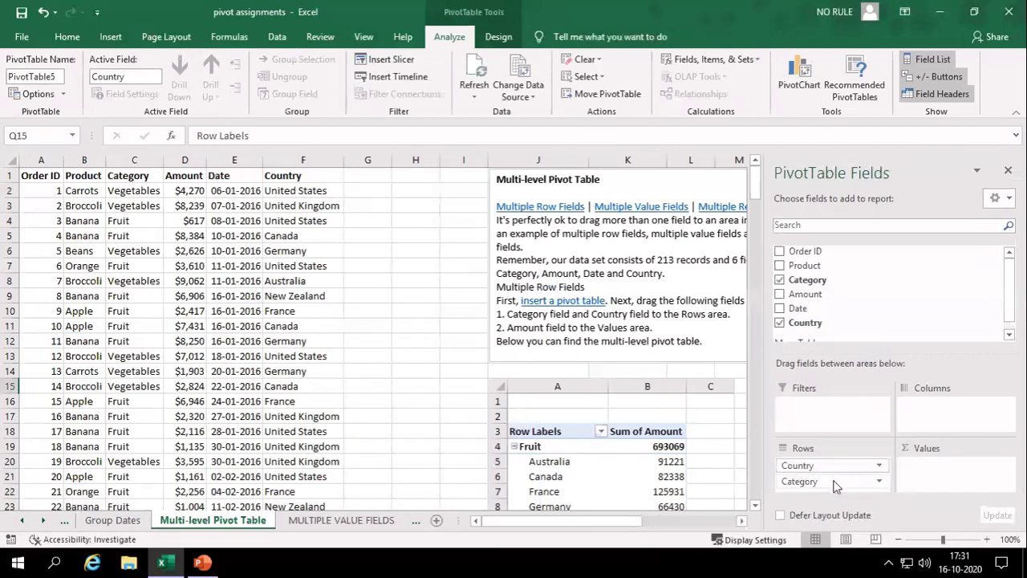
{"action": "left_click_drag", "start_coordinate": [584, 520], "coordinate": [672, 505]}
{"action": "scroll", "coordinate": [642, 449], "scroll_direction": "down", "scroll_amount": 1}
{"action": "left_click_drag", "start_coordinate": [843, 294], "coordinate": [943, 469]}
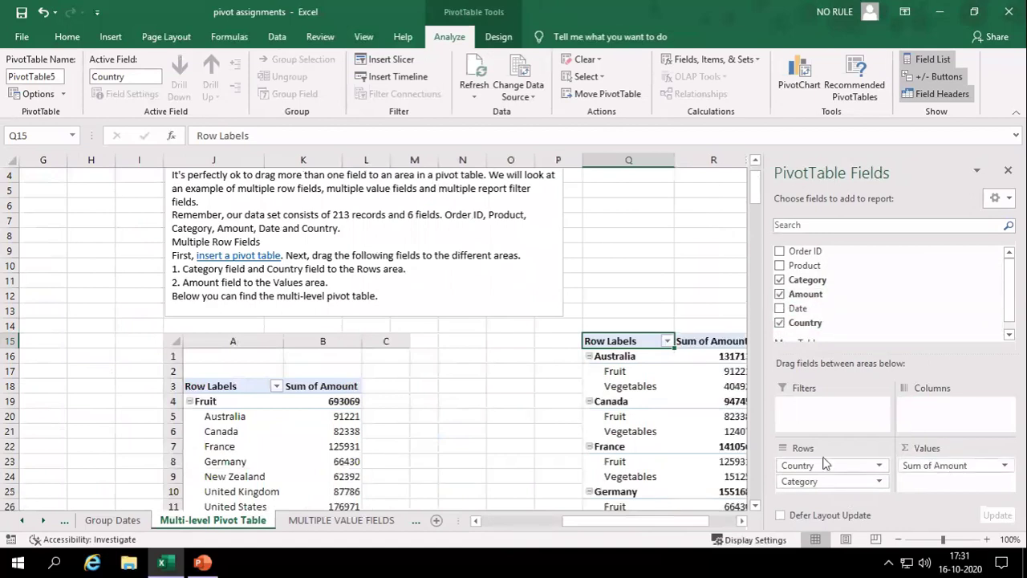
{"action": "scroll", "coordinate": [824, 463], "scroll_direction": "down", "scroll_amount": 1}
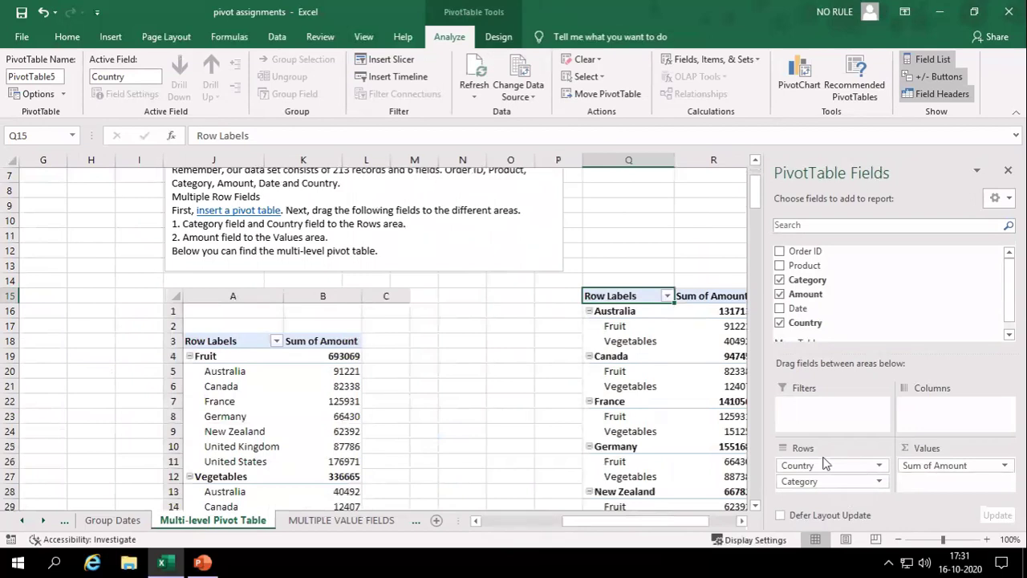
{"action": "left_click_drag", "start_coordinate": [839, 482], "coordinate": [822, 467]}
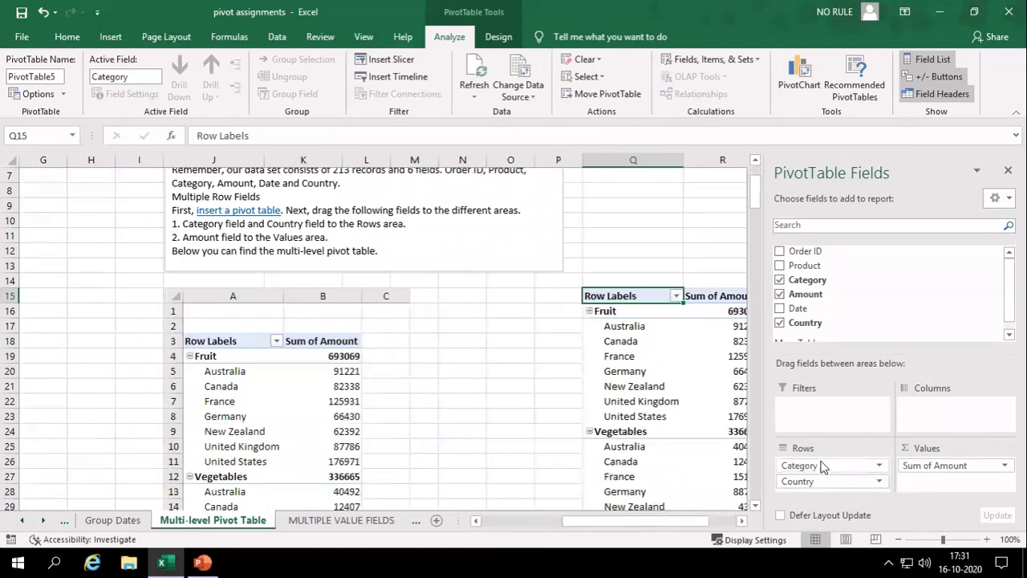
On the MULTIPLE VALUE FIELDS sheet, create a pivot table from the order data at cell H15 of the existing worksheet
{"action": "left_click", "coordinate": [324, 520]}
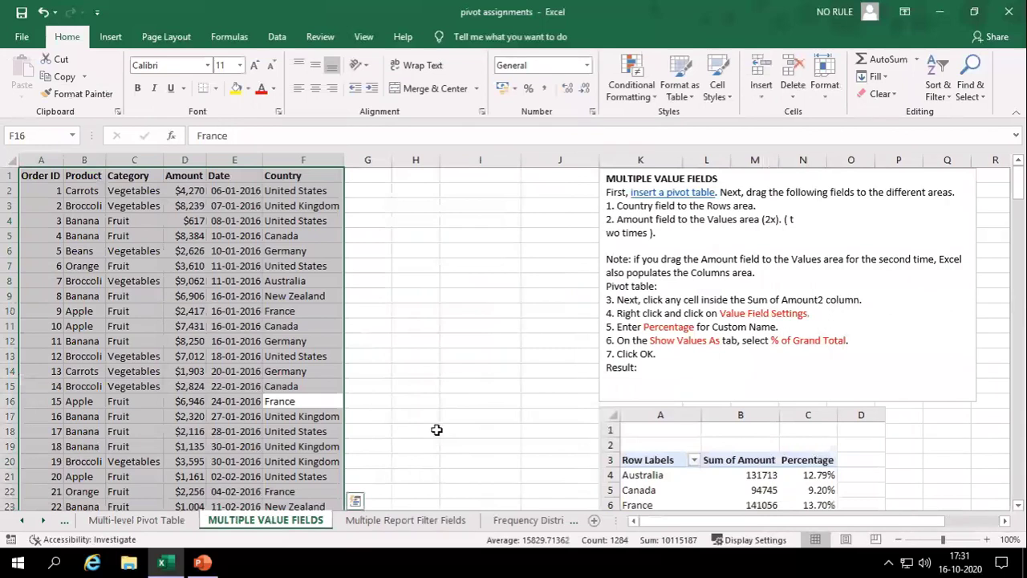
{"action": "scroll", "coordinate": [437, 430], "scroll_direction": "down", "scroll_amount": 1}
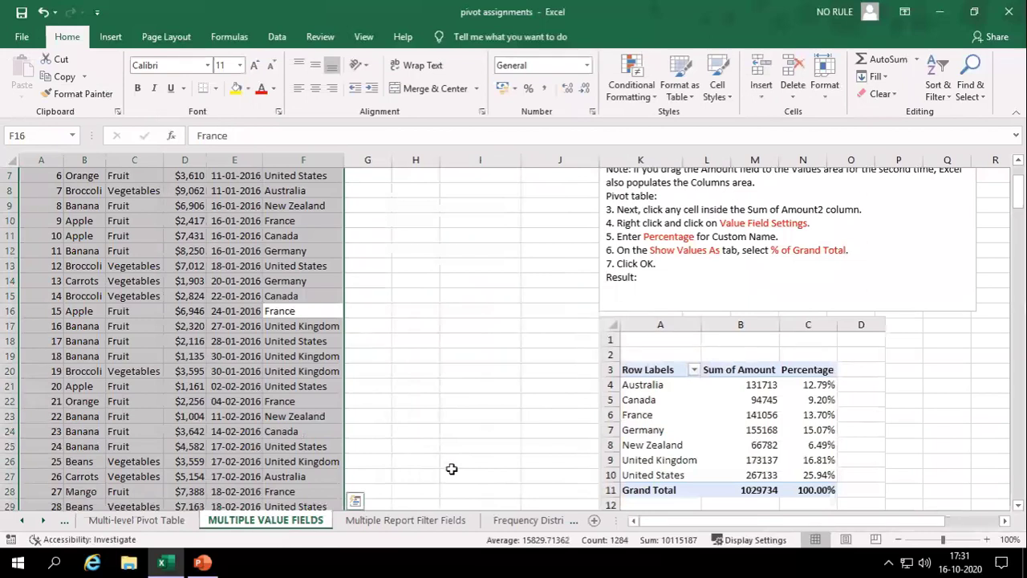
{"action": "left_click", "coordinate": [120, 371]}
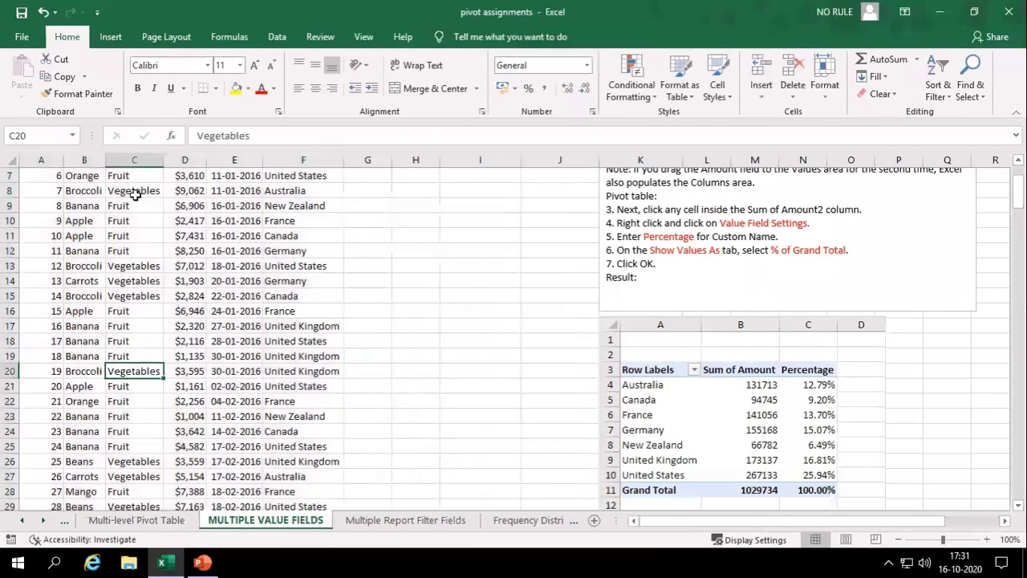
{"action": "left_click", "coordinate": [111, 36]}
{"action": "left_click", "coordinate": [27, 80]}
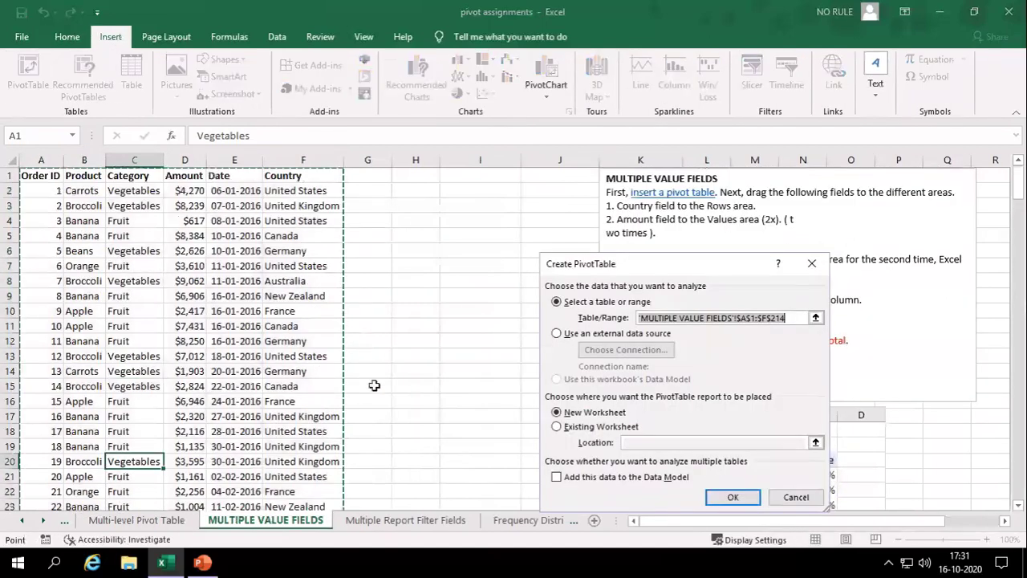
{"action": "left_click", "coordinate": [595, 428]}
{"action": "left_click", "coordinate": [416, 386]}
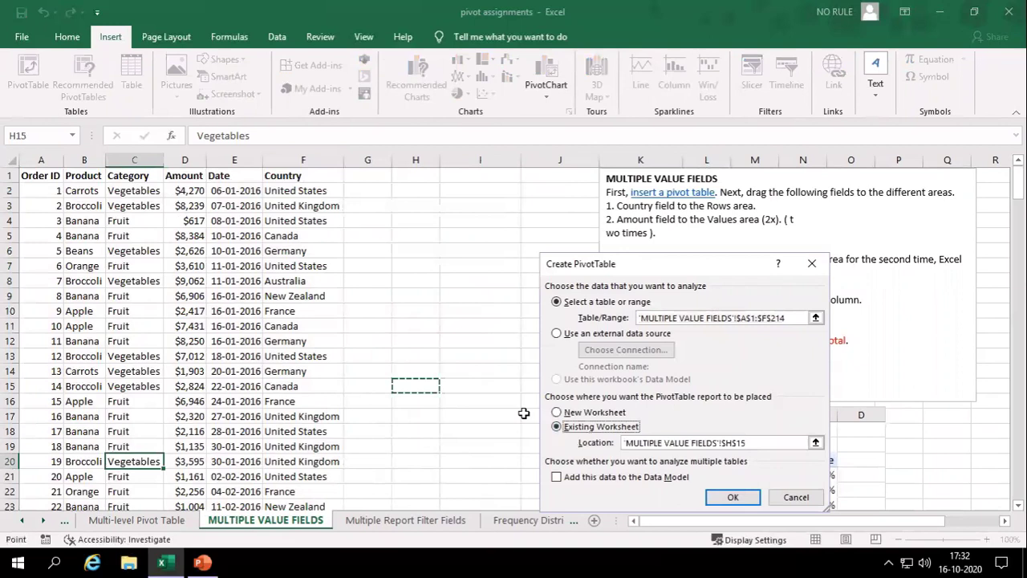
{"action": "left_click", "coordinate": [720, 497]}
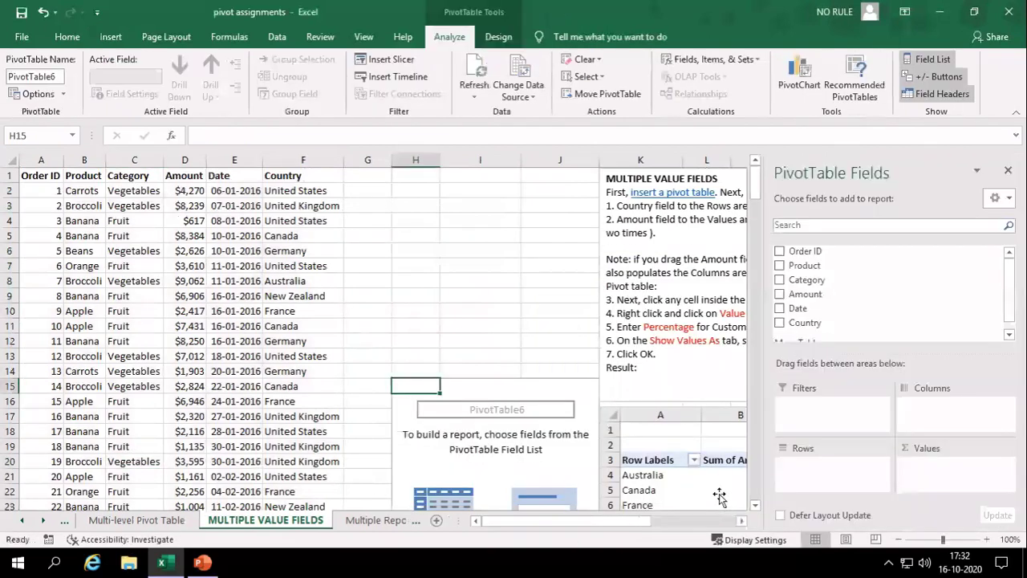
Lay out the new pivot table with Country as the only row field and Amount as summed values
{"action": "left_click_drag", "start_coordinate": [805, 293], "coordinate": [931, 469]}
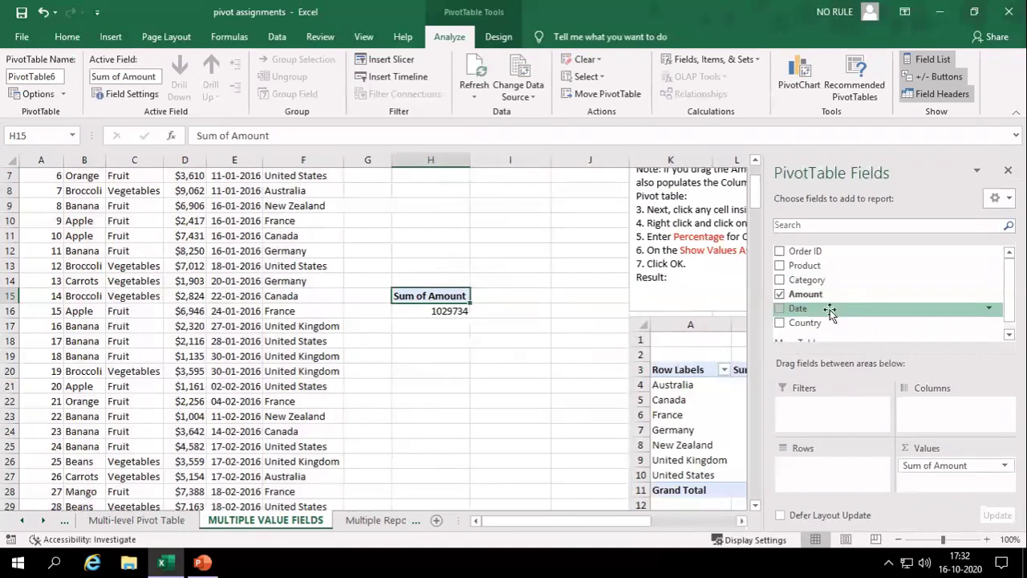
{"action": "left_click_drag", "start_coordinate": [832, 266], "coordinate": [842, 480]}
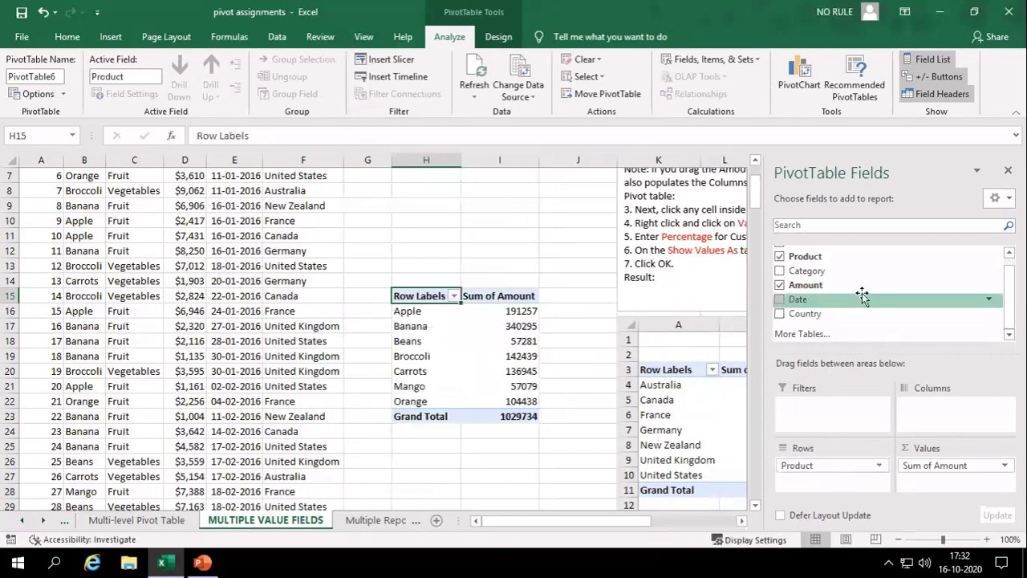
{"action": "left_click_drag", "start_coordinate": [807, 314], "coordinate": [853, 337]}
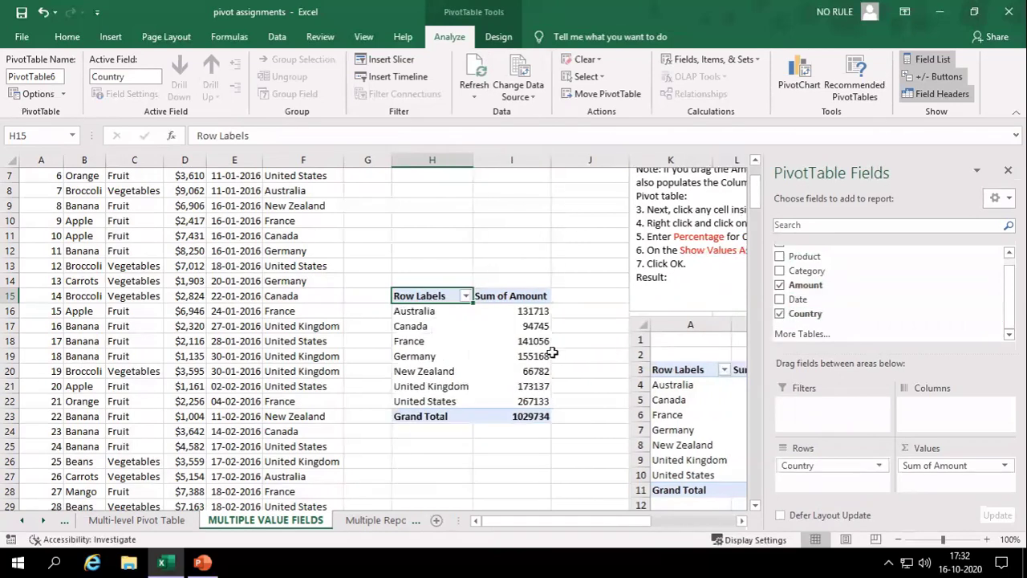
Show the Sum of Amount values as % of Grand Total
{"action": "scroll", "coordinate": [425, 321], "scroll_direction": "down", "scroll_amount": 1}
{"action": "left_click", "coordinate": [525, 295]}
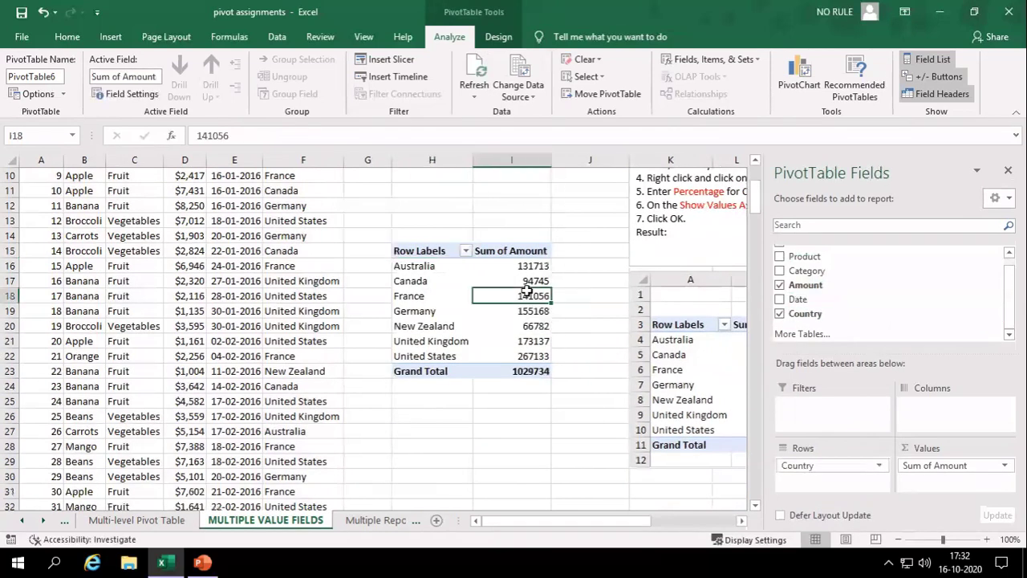
{"action": "right_click", "coordinate": [530, 297]}
{"action": "mouse_move", "coordinate": [604, 434]}
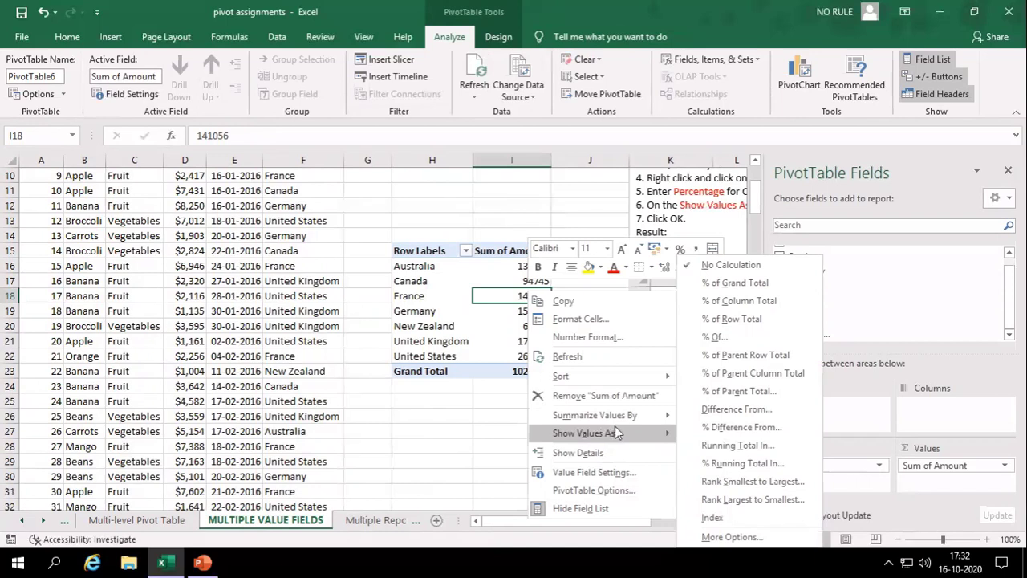
{"action": "left_click", "coordinate": [742, 287]}
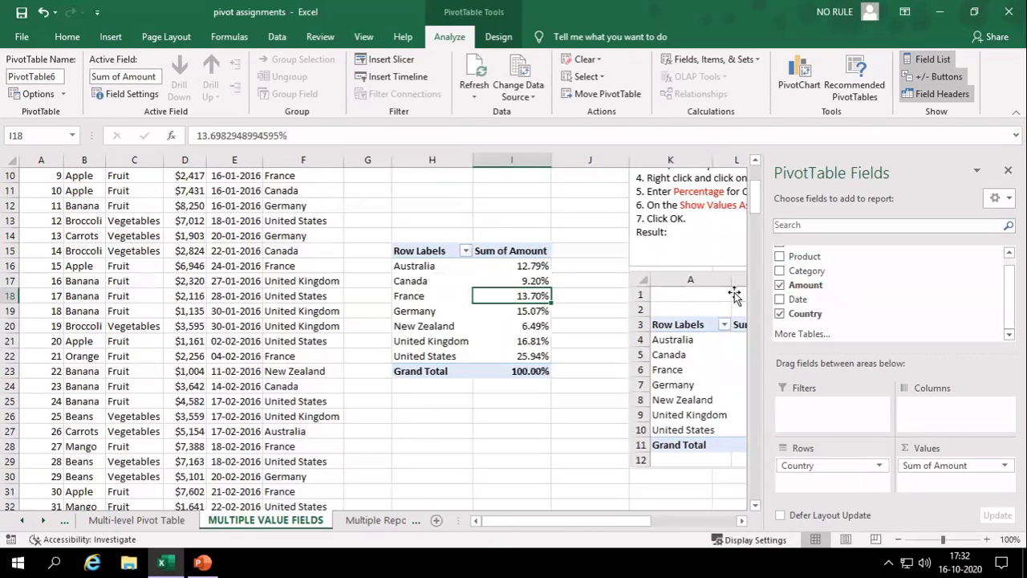
Add Amount to the values a second time and place this plain sum before the percentage column
{"action": "left_click_drag", "start_coordinate": [823, 286], "coordinate": [943, 490]}
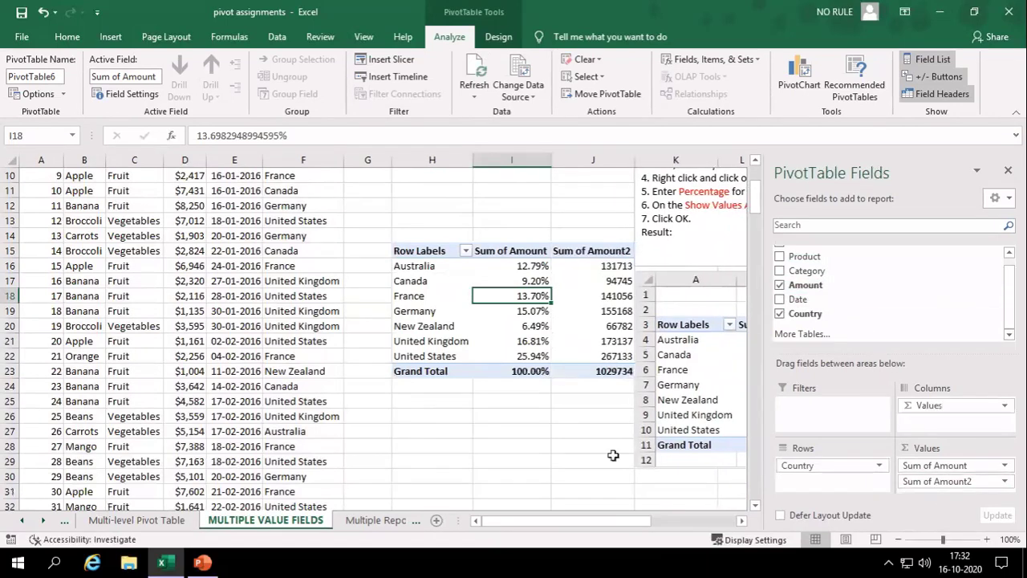
{"action": "left_click_drag", "start_coordinate": [618, 525], "coordinate": [676, 526]}
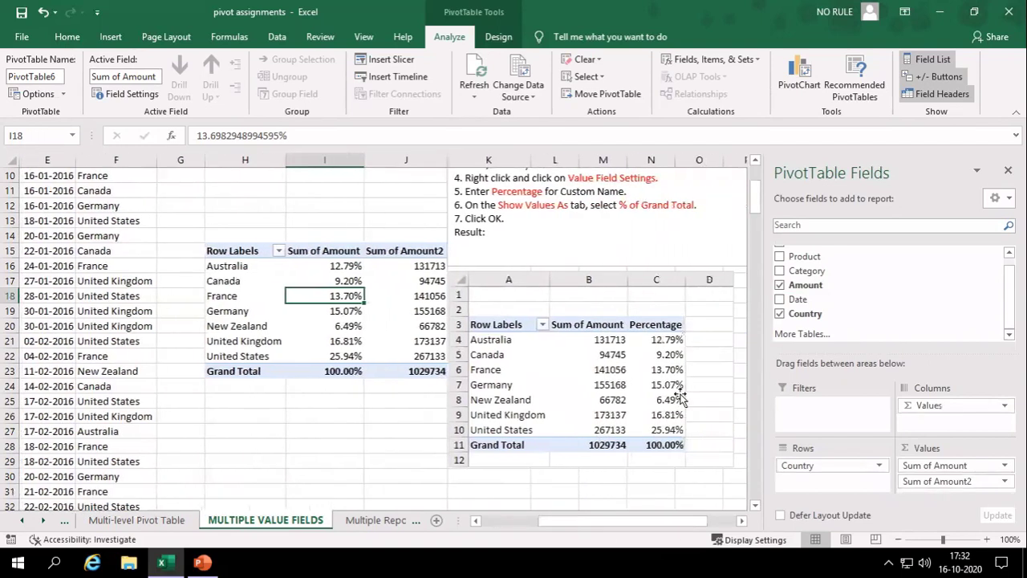
{"action": "left_click_drag", "start_coordinate": [949, 486], "coordinate": [952, 469]}
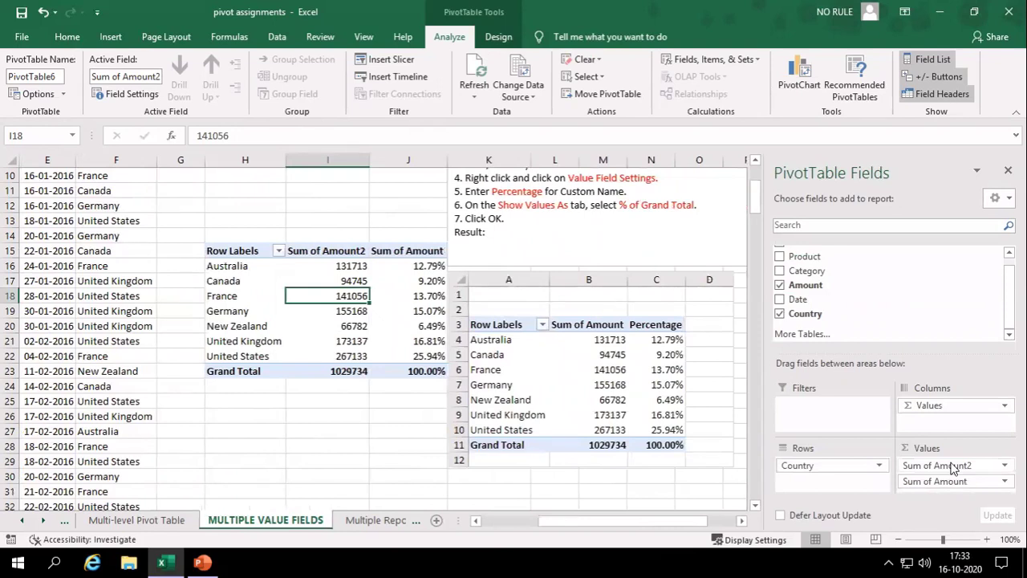
Switch to the Multiple Report Filter Fields sheet and select a cell inside its order data
{"action": "left_click", "coordinate": [383, 521]}
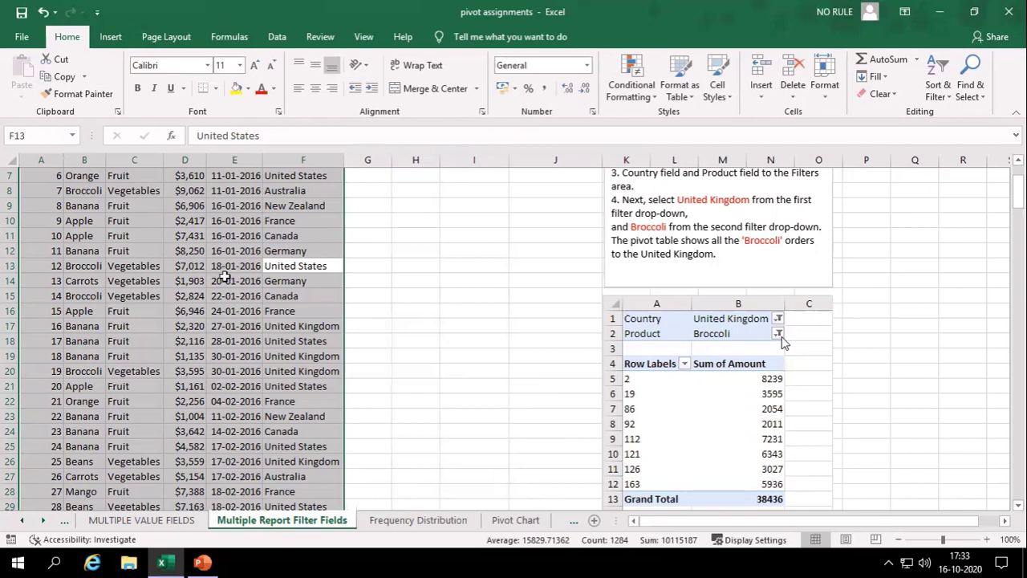
{"action": "left_click", "coordinate": [220, 298]}
{"action": "left_click", "coordinate": [111, 37]}
{"action": "left_click", "coordinate": [27, 72]}
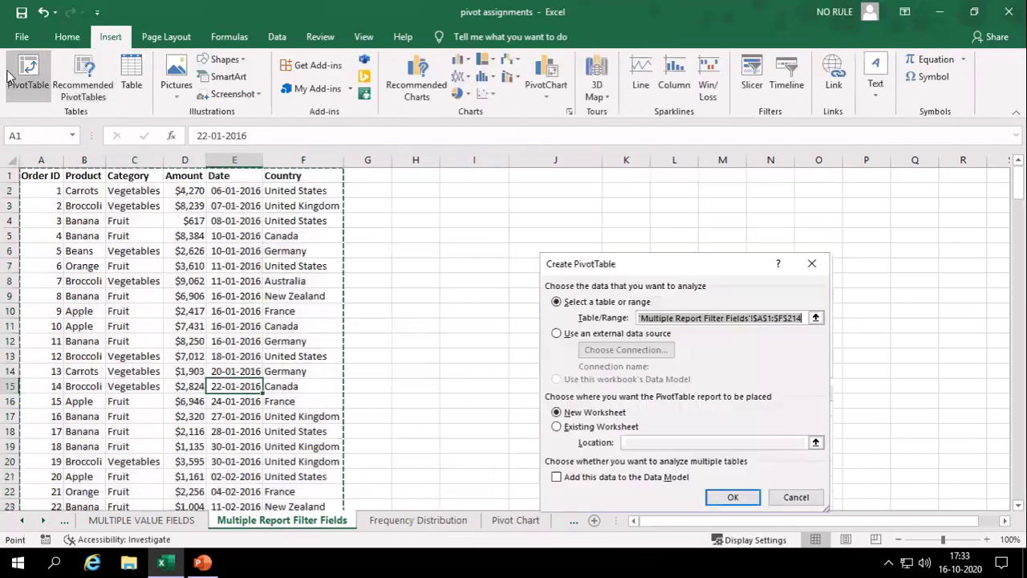
{"action": "left_click", "coordinate": [428, 294]}
{"action": "left_click", "coordinate": [559, 426]}
{"action": "left_click", "coordinate": [462, 294]}
{"action": "left_click", "coordinate": [730, 497]}
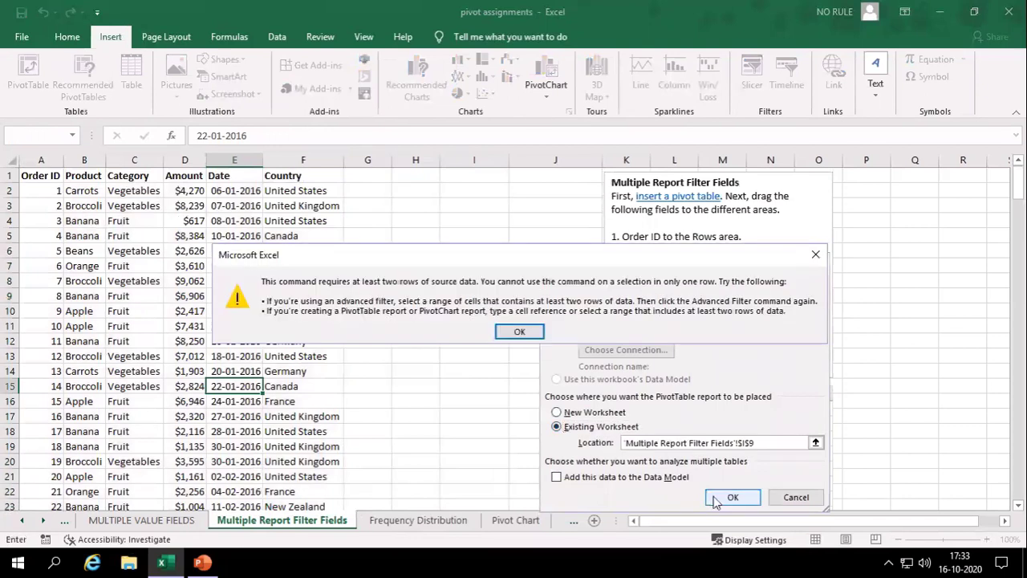
{"action": "left_click", "coordinate": [518, 332]}
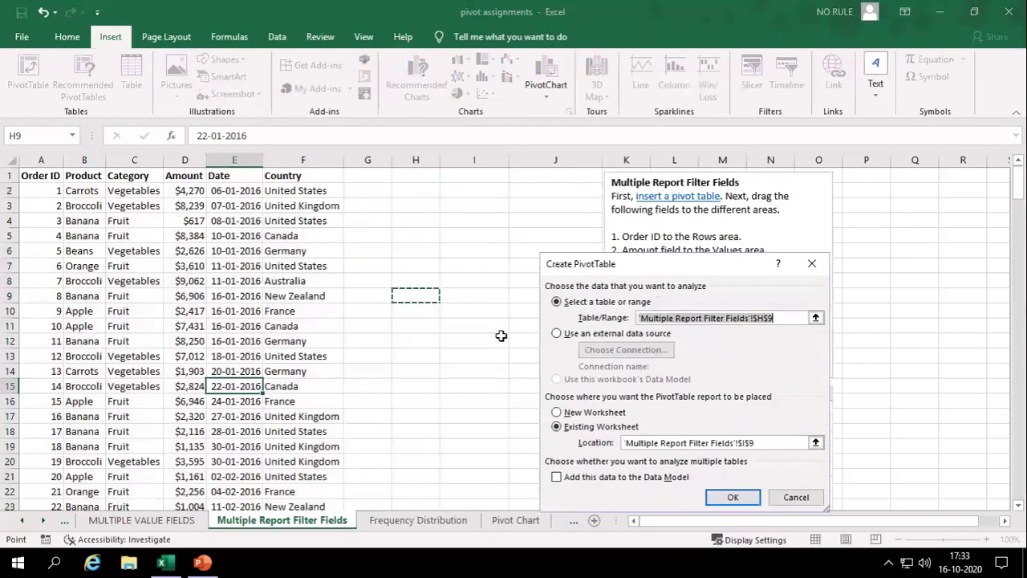
{"action": "key", "text": "Escape"}
Create a pivot table from the full order data range at cell H8 of the existing worksheet
{"action": "left_click", "coordinate": [59, 221]}
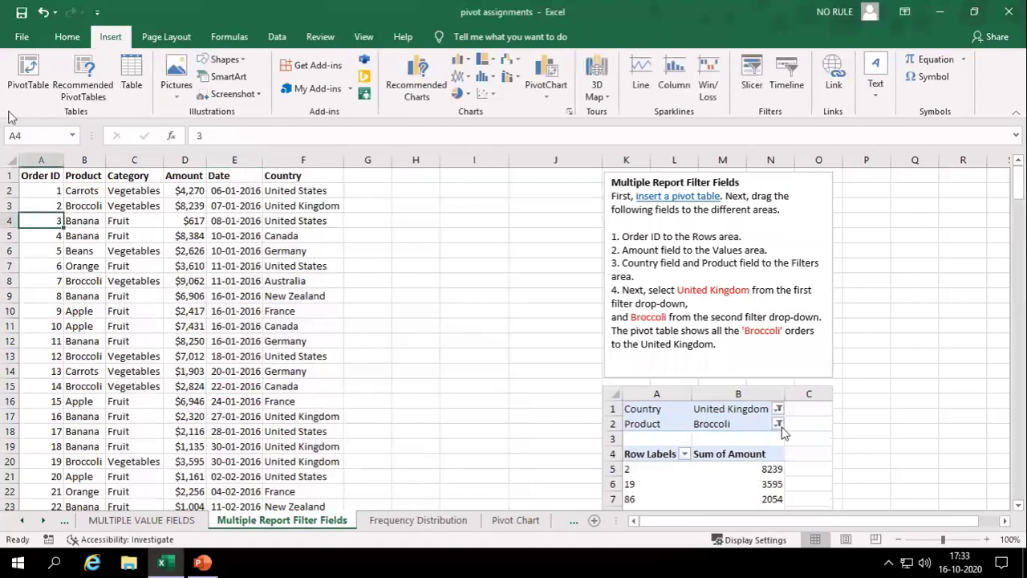
{"action": "left_click", "coordinate": [28, 76]}
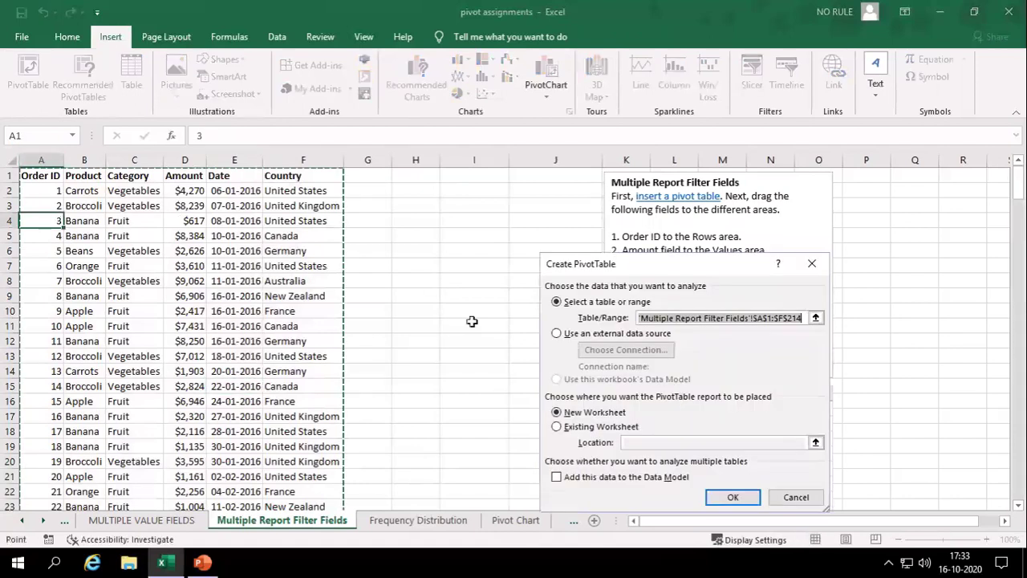
{"action": "left_click", "coordinate": [586, 427]}
{"action": "left_click", "coordinate": [405, 283]}
{"action": "left_click", "coordinate": [735, 498]}
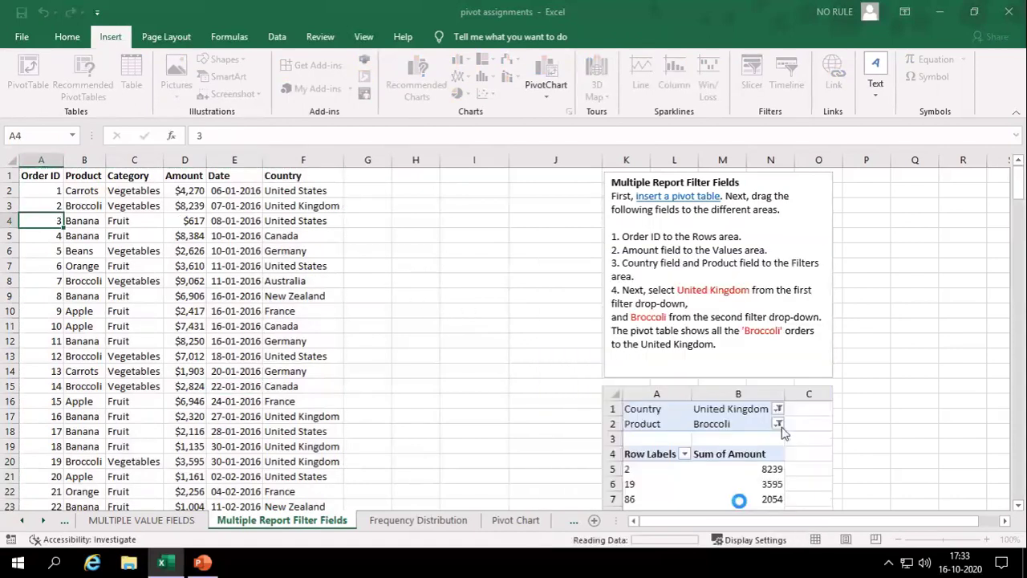
Lay out the pivot table with Product and Country as filters, Order ID as rows and Amount as summed values
{"action": "left_click_drag", "start_coordinate": [811, 266], "coordinate": [835, 425]}
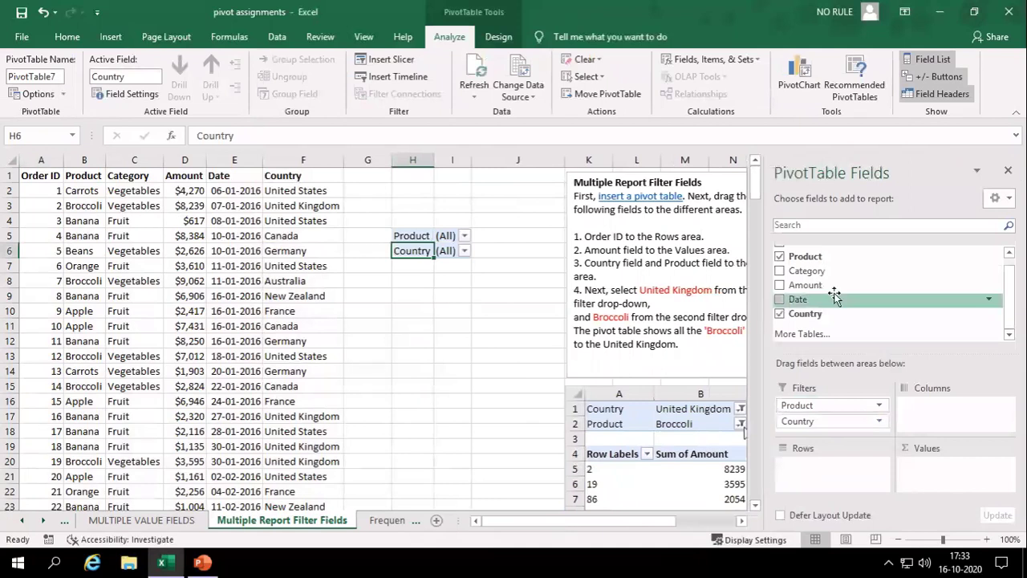
{"action": "scroll", "coordinate": [1009, 297], "scroll_direction": "up", "scroll_amount": 1}
{"action": "left_click_drag", "start_coordinate": [896, 253], "coordinate": [835, 479]}
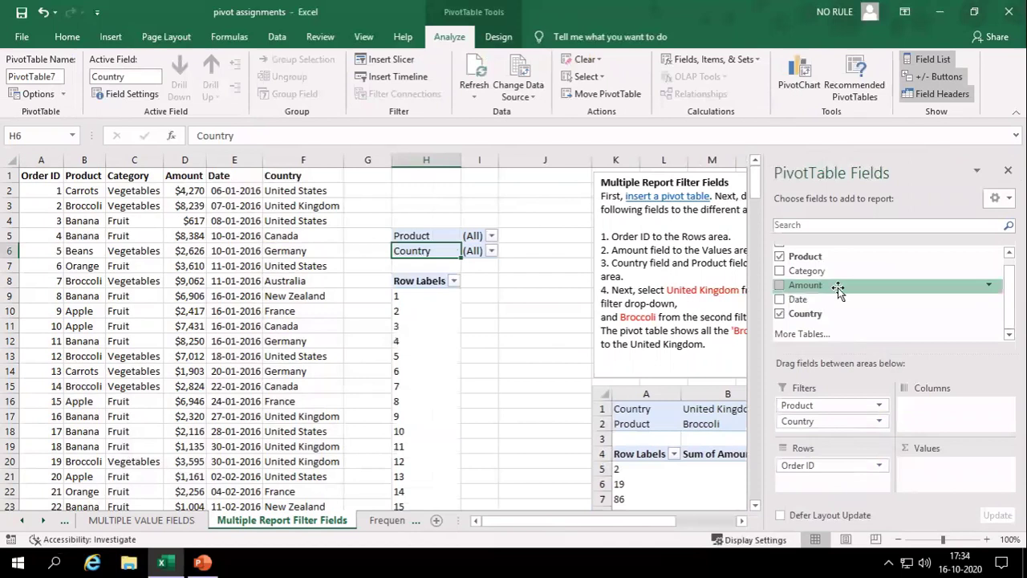
{"action": "left_click_drag", "start_coordinate": [832, 286], "coordinate": [951, 480]}
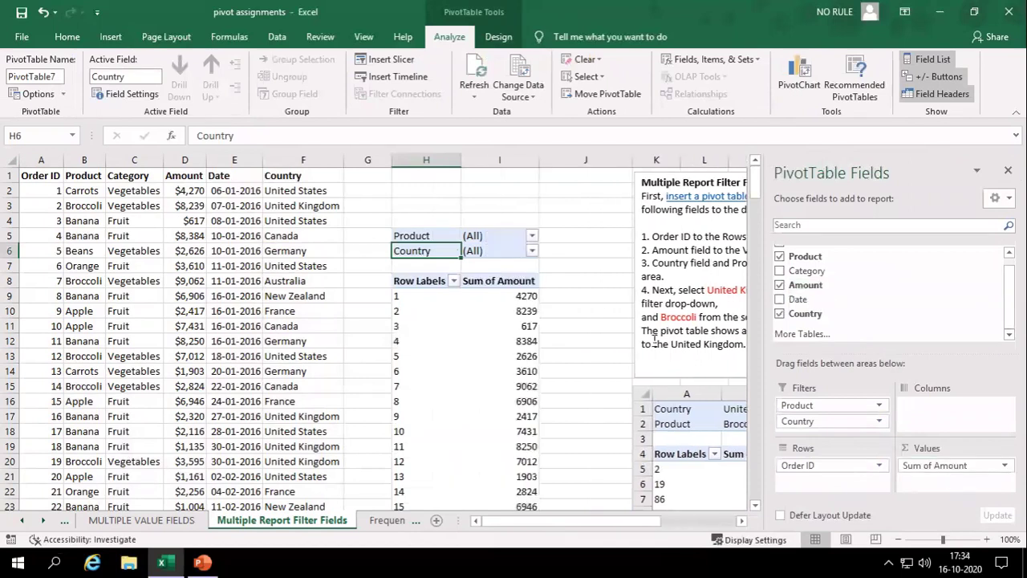
Filter the pivot table to Broccoli in the Product filter and United Kingdom in the Country filter
{"action": "left_click", "coordinate": [532, 236]}
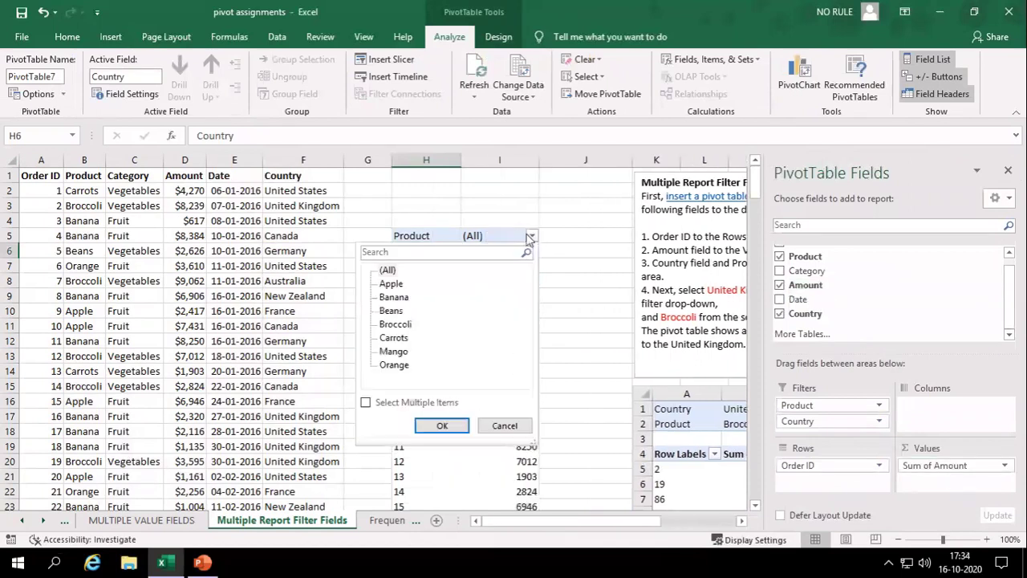
{"action": "left_click", "coordinate": [396, 324]}
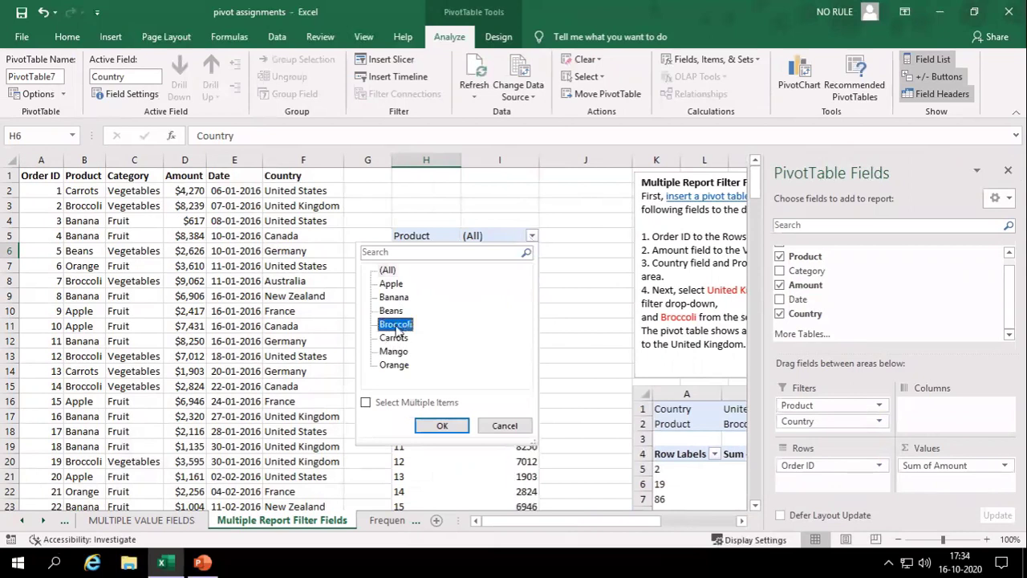
{"action": "left_click", "coordinate": [443, 425]}
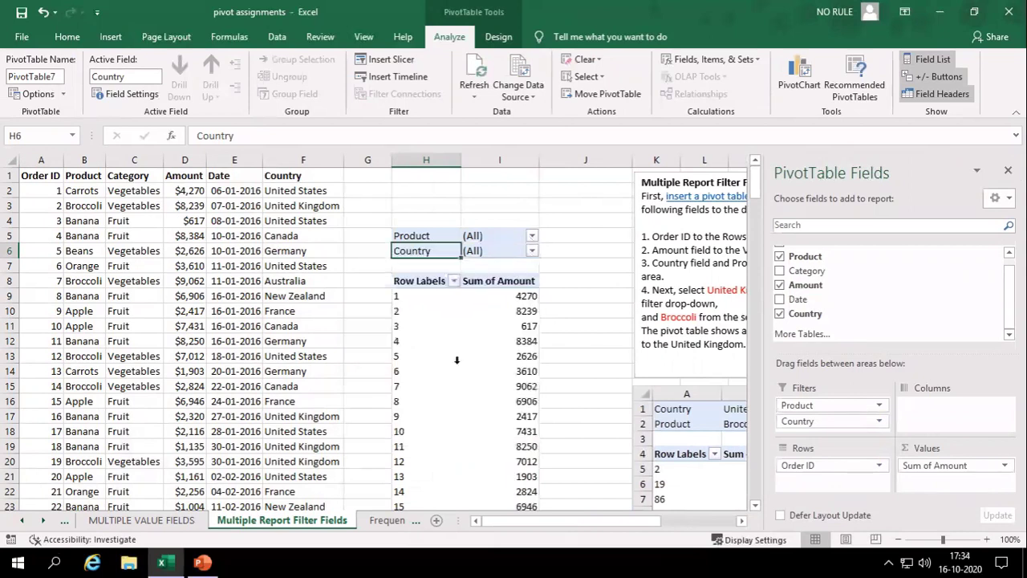
{"action": "left_click", "coordinate": [525, 251]}
{"action": "left_click", "coordinate": [534, 251]}
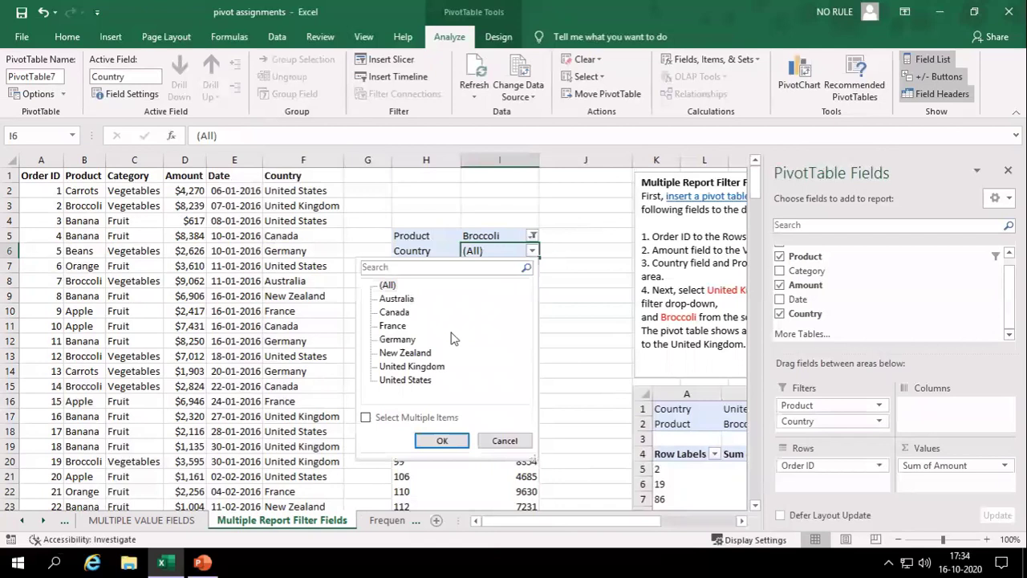
{"action": "left_click", "coordinate": [416, 368]}
{"action": "left_click", "coordinate": [440, 441]}
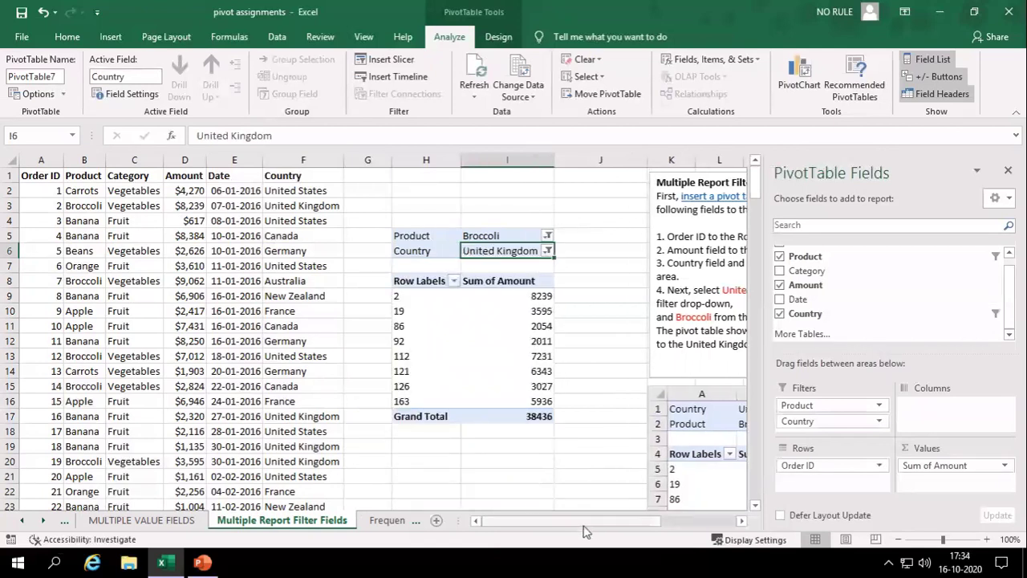
{"action": "left_click_drag", "start_coordinate": [586, 521], "coordinate": [628, 520]}
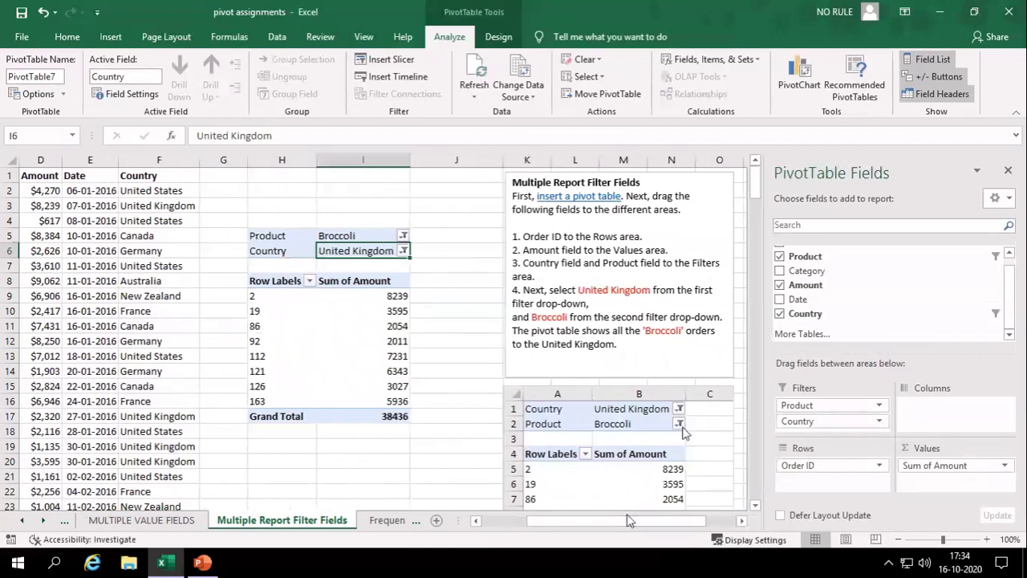
Switch to the Frequency Distribution sheet and select a cell inside its order data
{"action": "left_click", "coordinate": [389, 520]}
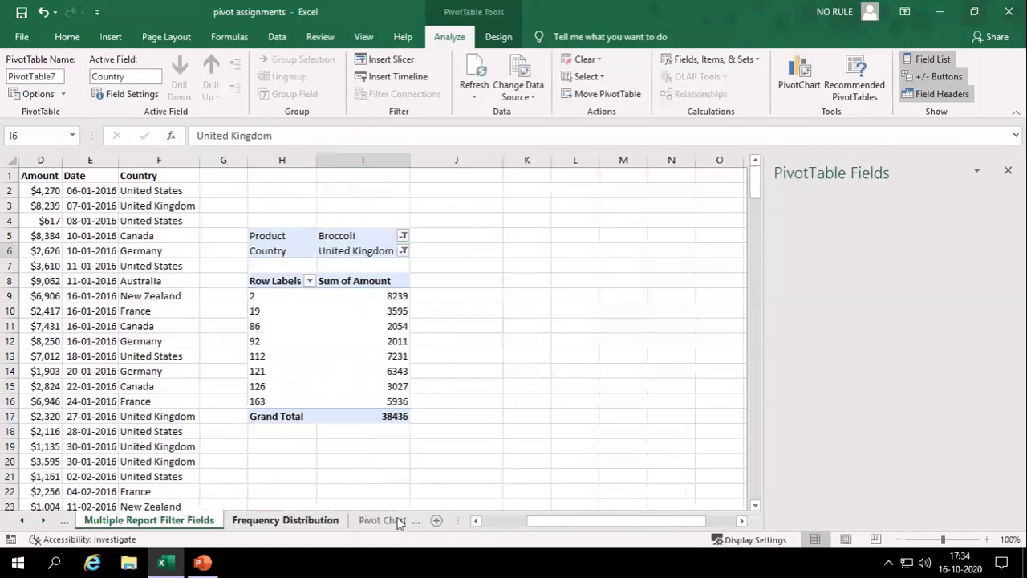
{"action": "scroll", "coordinate": [415, 418], "scroll_direction": "down", "scroll_amount": 1}
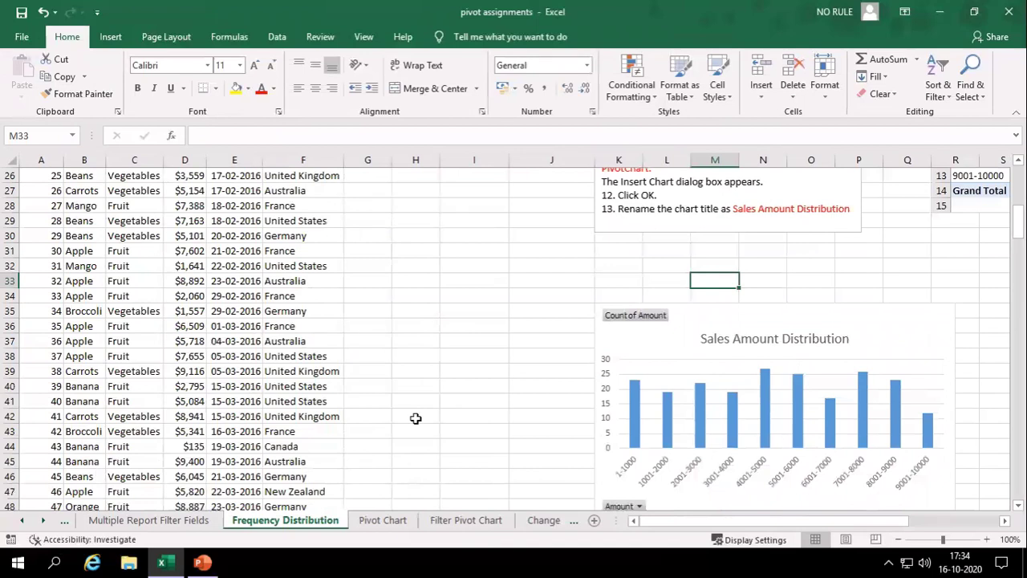
{"action": "left_click", "coordinate": [152, 296]}
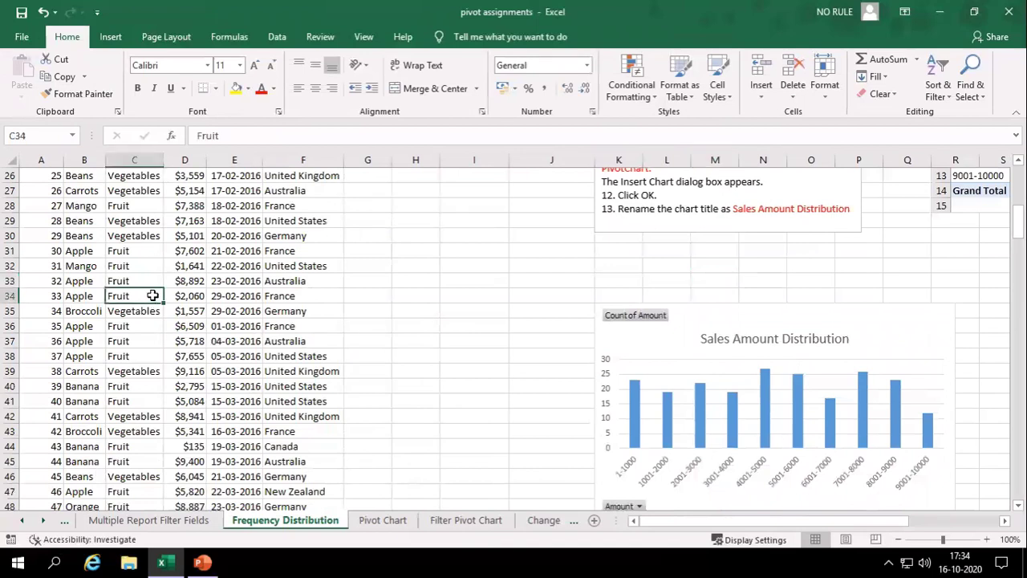
Create a pivot table from the Frequency Distribution order data at cell L56 of the existing worksheet
{"action": "left_click", "coordinate": [118, 36]}
{"action": "scroll", "coordinate": [634, 358], "scroll_direction": "down", "scroll_amount": 5}
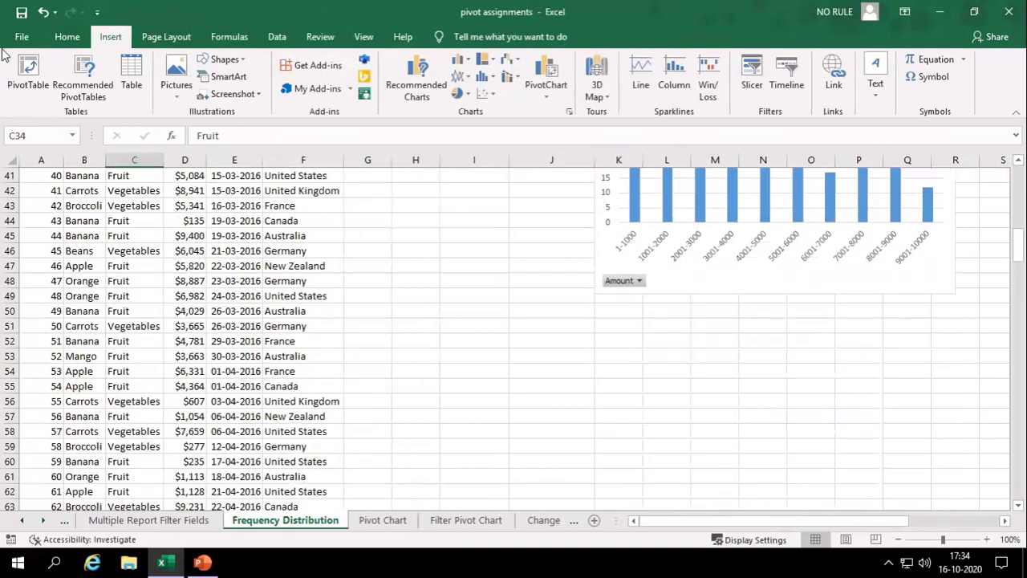
{"action": "left_click", "coordinate": [28, 72]}
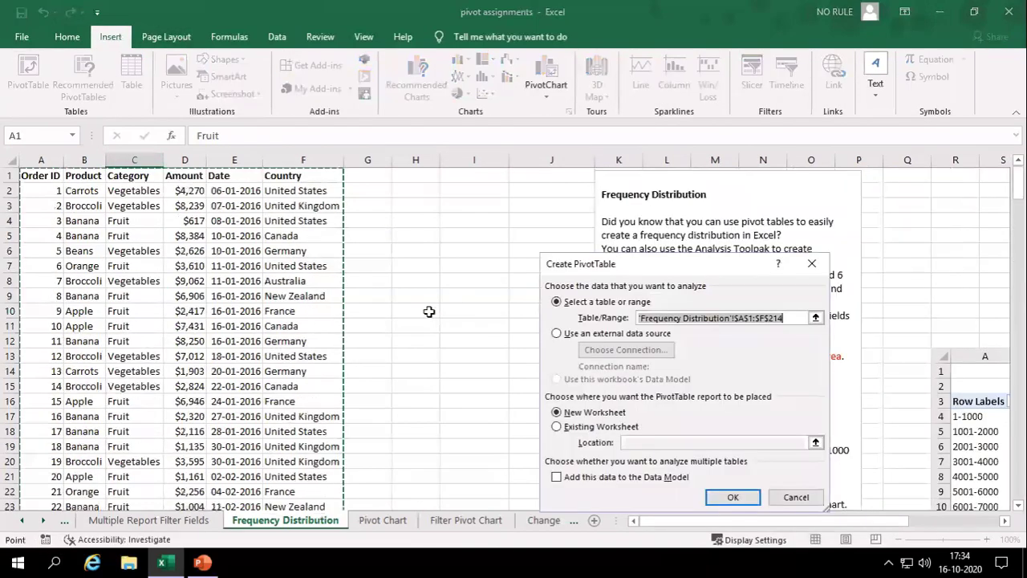
{"action": "left_click", "coordinate": [608, 427]}
{"action": "scroll", "coordinate": [836, 373], "scroll_direction": "down", "scroll_amount": 13}
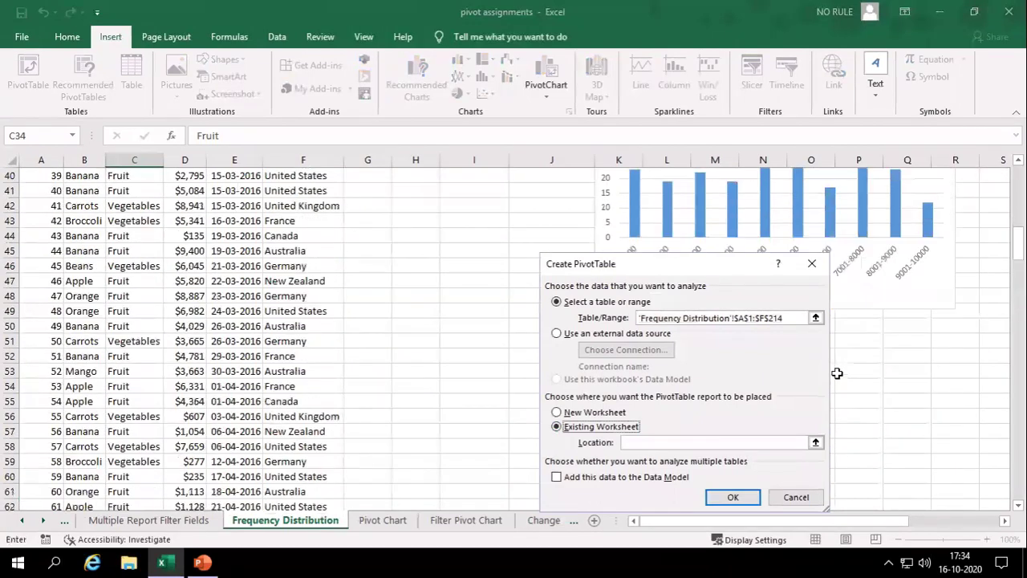
{"action": "scroll", "coordinate": [836, 373], "scroll_direction": "down", "scroll_amount": 5}
{"action": "left_click", "coordinate": [669, 189]}
{"action": "left_click", "coordinate": [726, 497]}
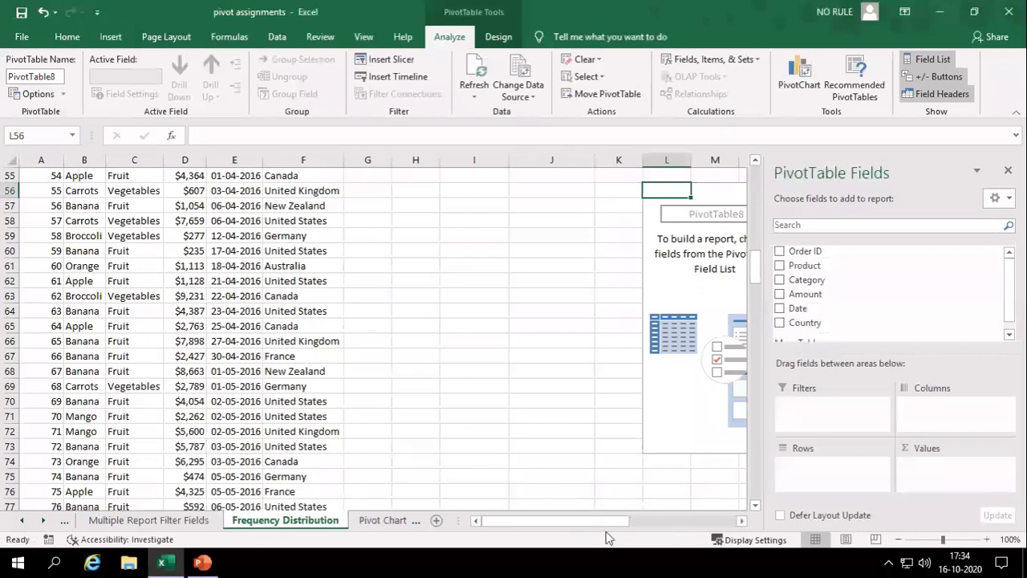
Add Amount as both rows and summed values, and group the row amounts from 1 to 10000 by 1000
{"action": "left_click_drag", "start_coordinate": [808, 301], "coordinate": [850, 472]}
{"action": "left_click_drag", "start_coordinate": [820, 296], "coordinate": [959, 493]}
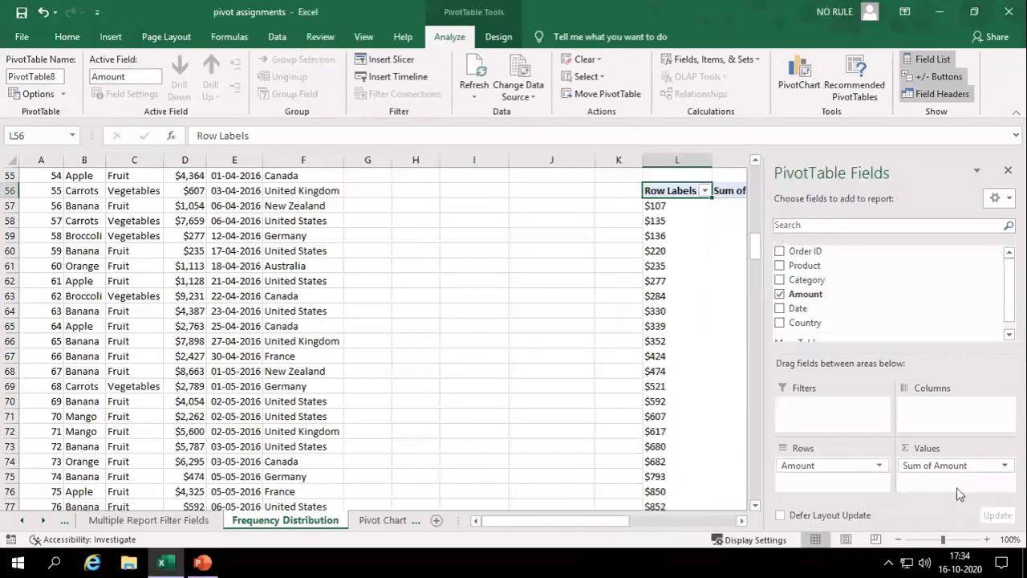
{"action": "left_click", "coordinate": [656, 291]}
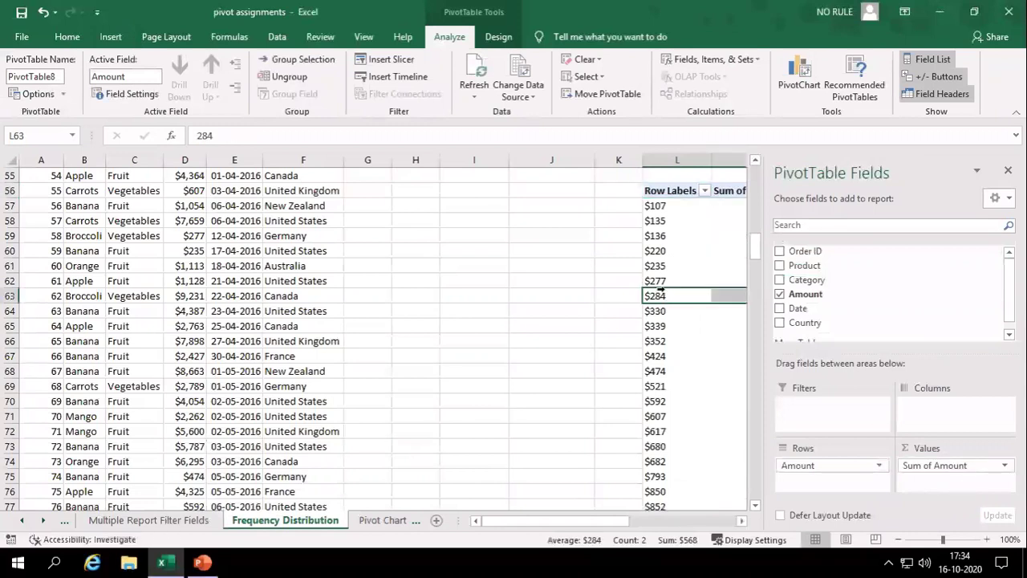
{"action": "right_click", "coordinate": [673, 297]}
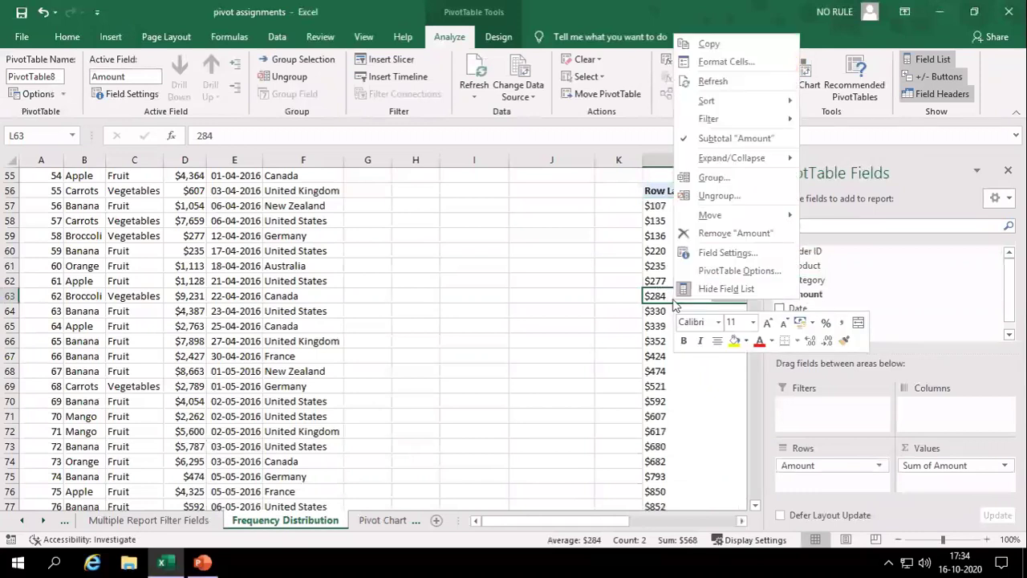
{"action": "left_click", "coordinate": [713, 178]}
{"action": "left_click_drag", "start_coordinate": [703, 113], "coordinate": [405, 226]}
{"action": "type", "text": "1"}
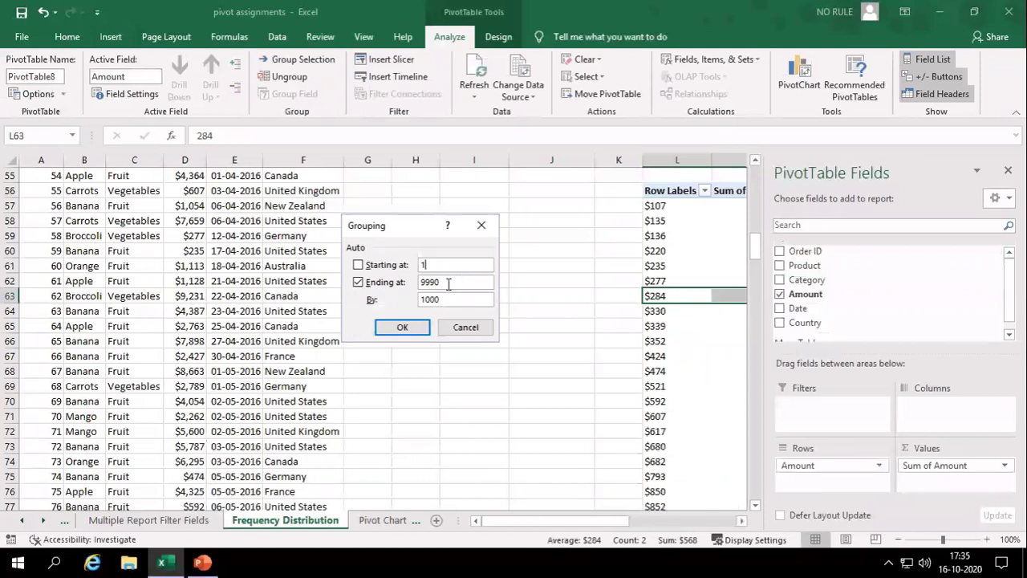
{"action": "left_click_drag", "start_coordinate": [449, 281], "coordinate": [418, 285]}
{"action": "type", "text": "10000"}
{"action": "left_click", "coordinate": [396, 325]}
Insert a clustered column pivot chart from the grouped amounts pivot table and compare it with the sample chart
{"action": "left_click_drag", "start_coordinate": [551, 524], "coordinate": [607, 516]}
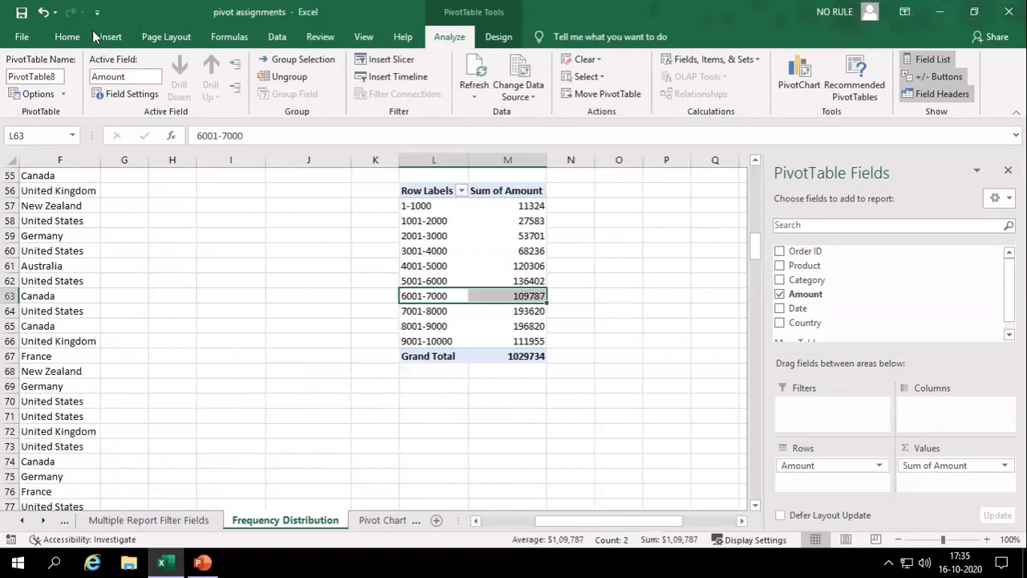
{"action": "left_click", "coordinate": [800, 78]}
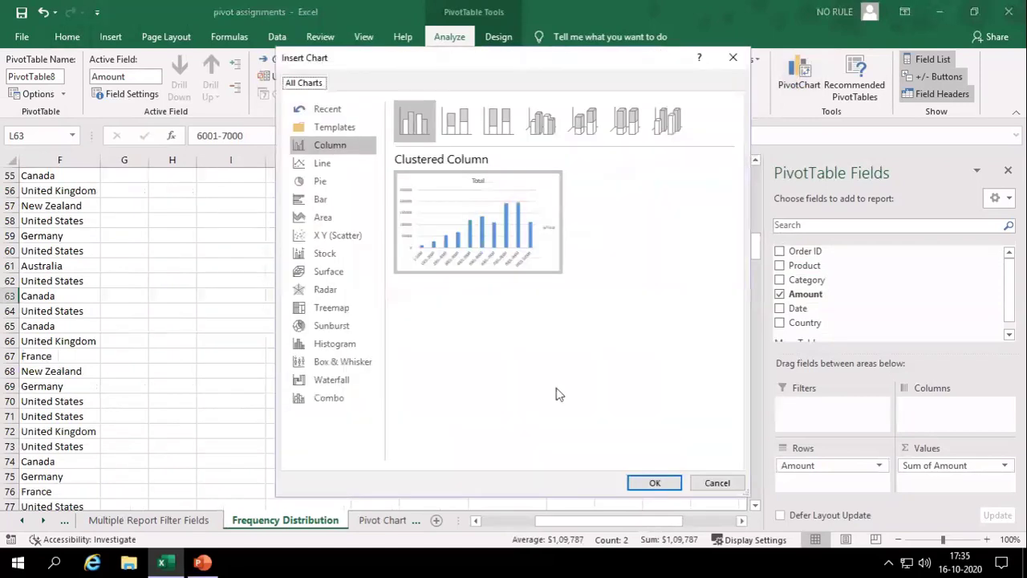
{"action": "left_click", "coordinate": [650, 483]}
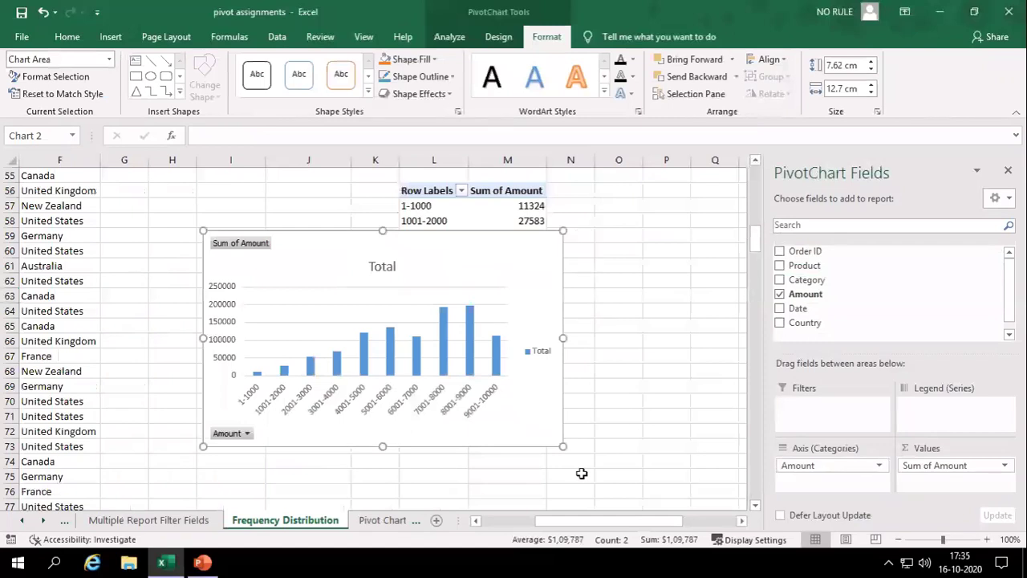
{"action": "scroll", "coordinate": [582, 474], "scroll_direction": "up", "scroll_amount": 5}
{"action": "scroll", "coordinate": [581, 474], "scroll_direction": "up", "scroll_amount": 2}
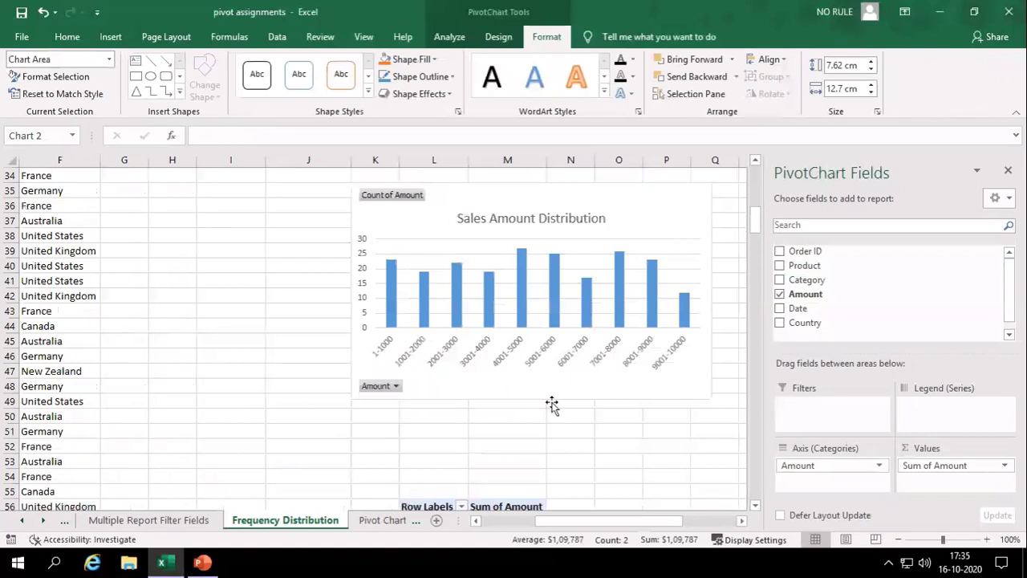
{"action": "scroll", "coordinate": [466, 305], "scroll_direction": "down", "scroll_amount": 1}
{"action": "scroll", "coordinate": [466, 309], "scroll_direction": "down", "scroll_amount": 8}
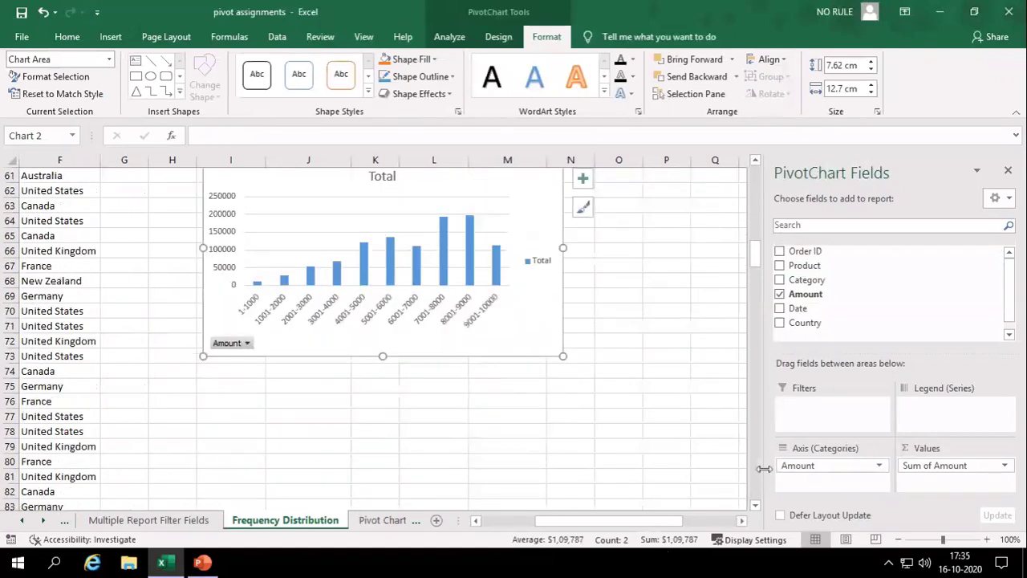
Switch to the Pivot Chart sheet, review its instructions and select a cell inside the order data
{"action": "left_click", "coordinate": [389, 526]}
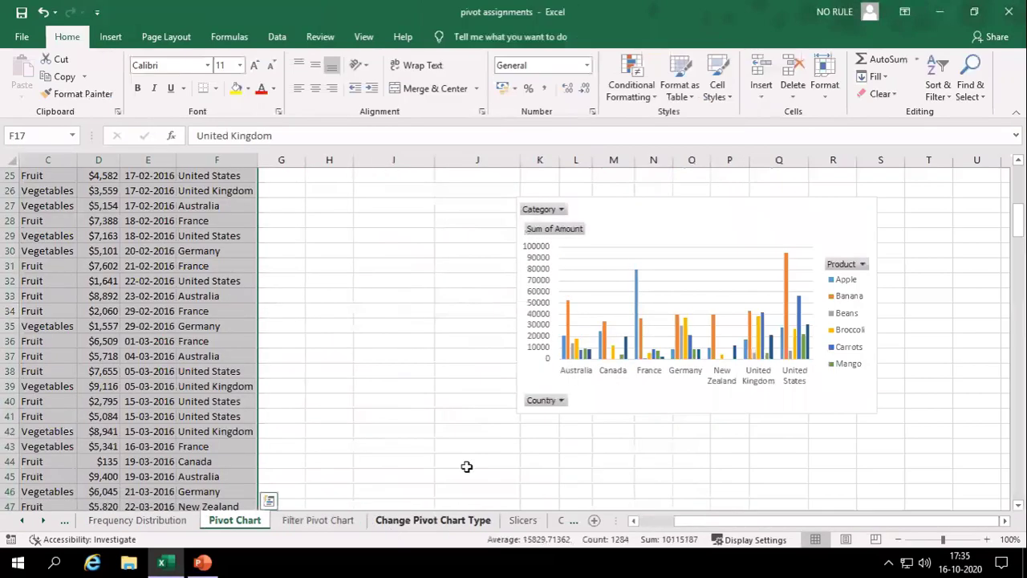
{"action": "scroll", "coordinate": [483, 457], "scroll_direction": "up", "scroll_amount": 5}
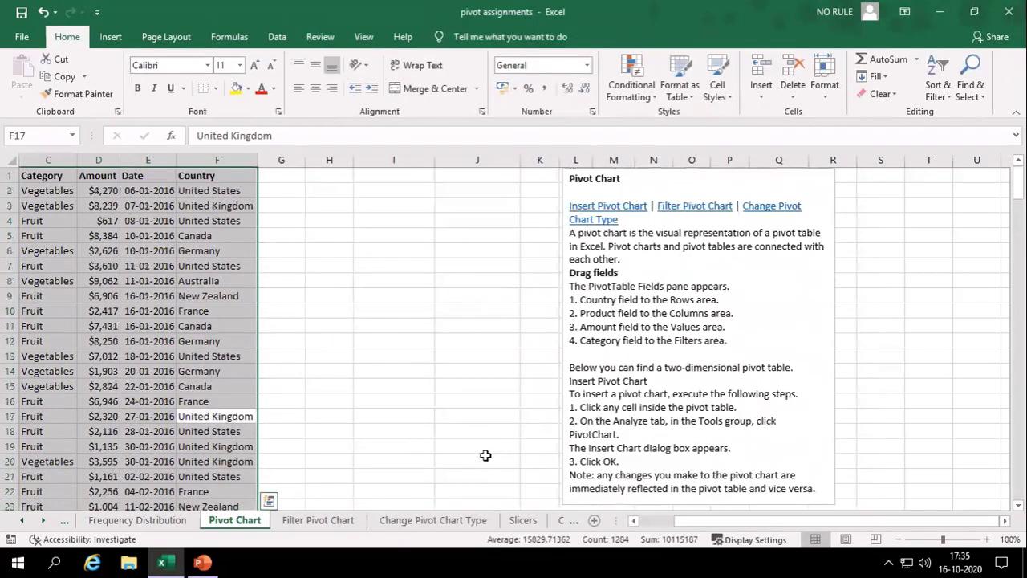
{"action": "scroll", "coordinate": [486, 455], "scroll_direction": "down", "scroll_amount": 8}
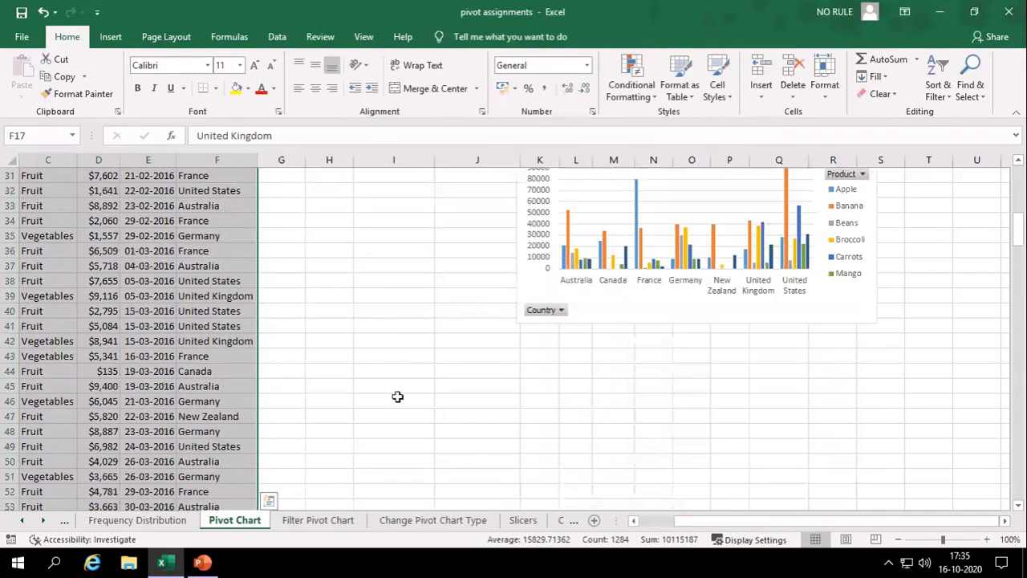
{"action": "left_click", "coordinate": [129, 253]}
Create a pivot table from the Pivot Chart sheet's order data at cell K50 of the existing worksheet
{"action": "left_click", "coordinate": [111, 38]}
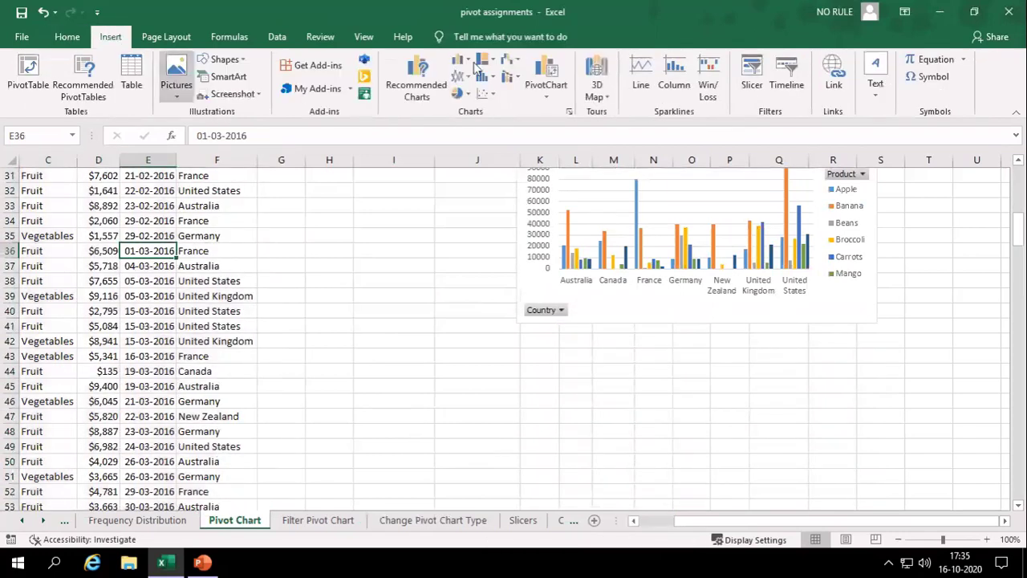
{"action": "left_click", "coordinate": [29, 66]}
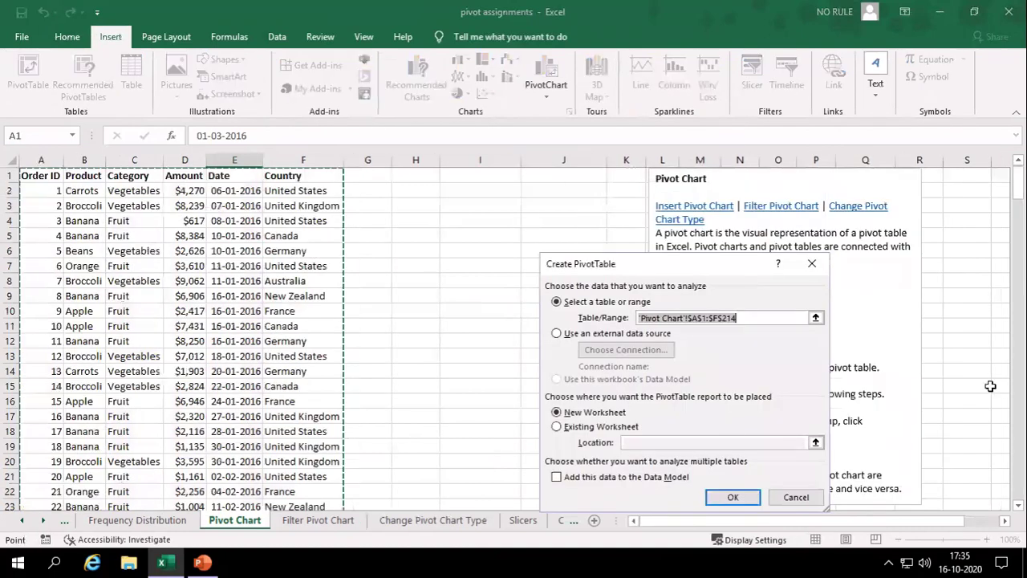
{"action": "left_click", "coordinate": [606, 427]}
{"action": "scroll", "coordinate": [626, 203], "scroll_direction": "down", "scroll_amount": 16}
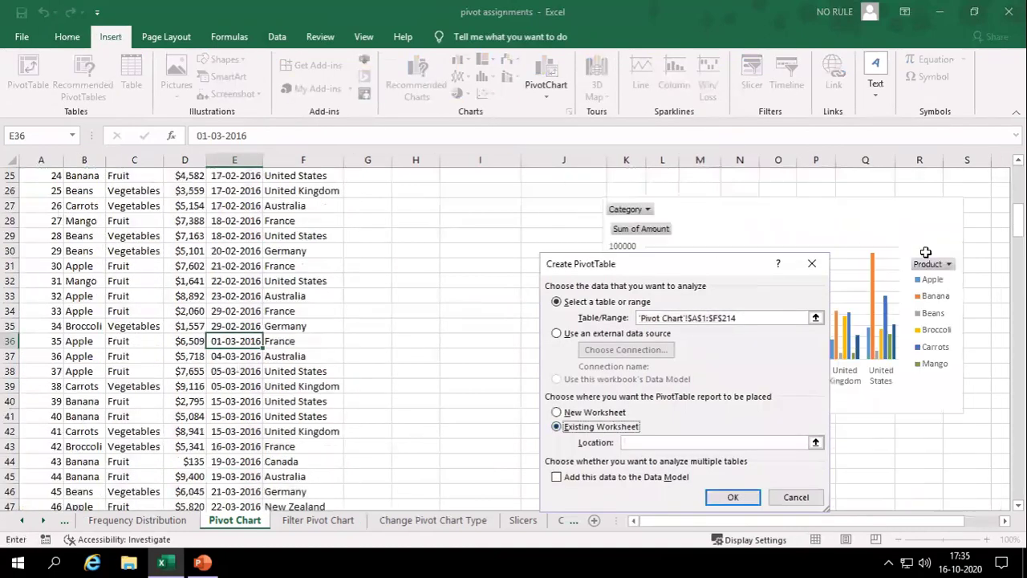
{"action": "left_click", "coordinate": [626, 192]}
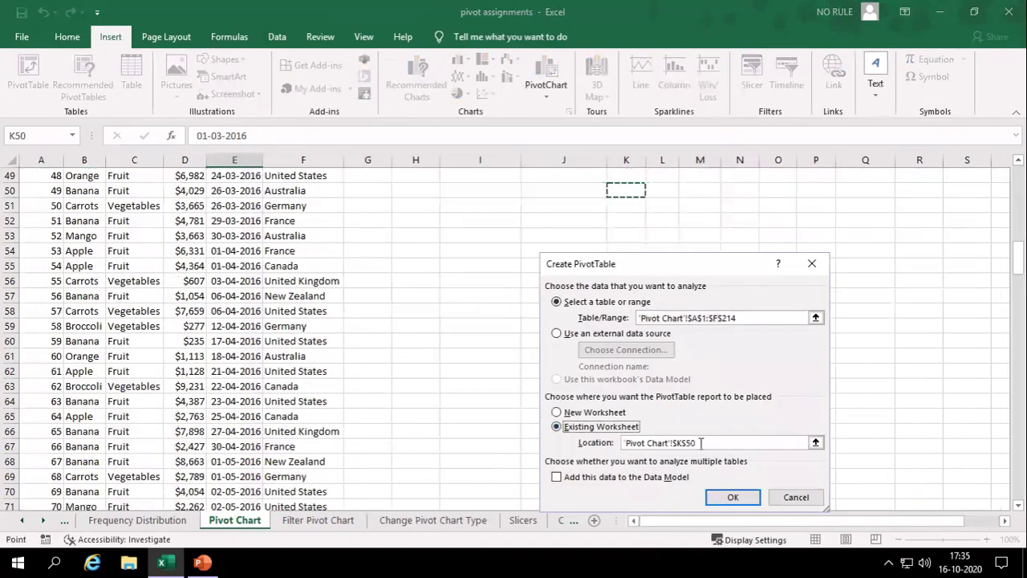
{"action": "left_click", "coordinate": [732, 496]}
Lay out the pivot table with Country as rows, Product as columns and Amount as summed values
{"action": "scroll", "coordinate": [727, 479], "scroll_direction": "up", "scroll_amount": 2}
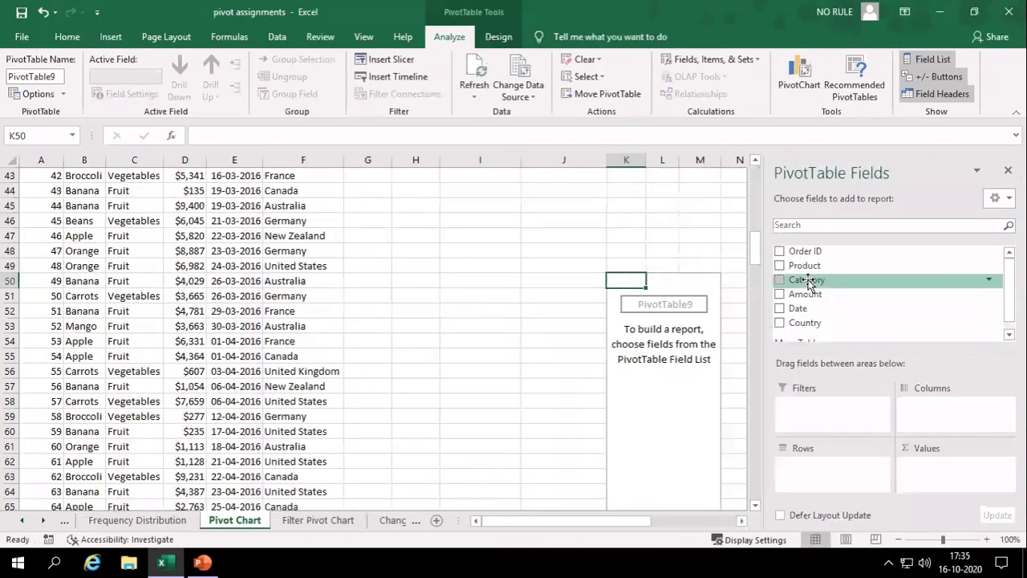
{"action": "left_click_drag", "start_coordinate": [805, 322], "coordinate": [827, 467]}
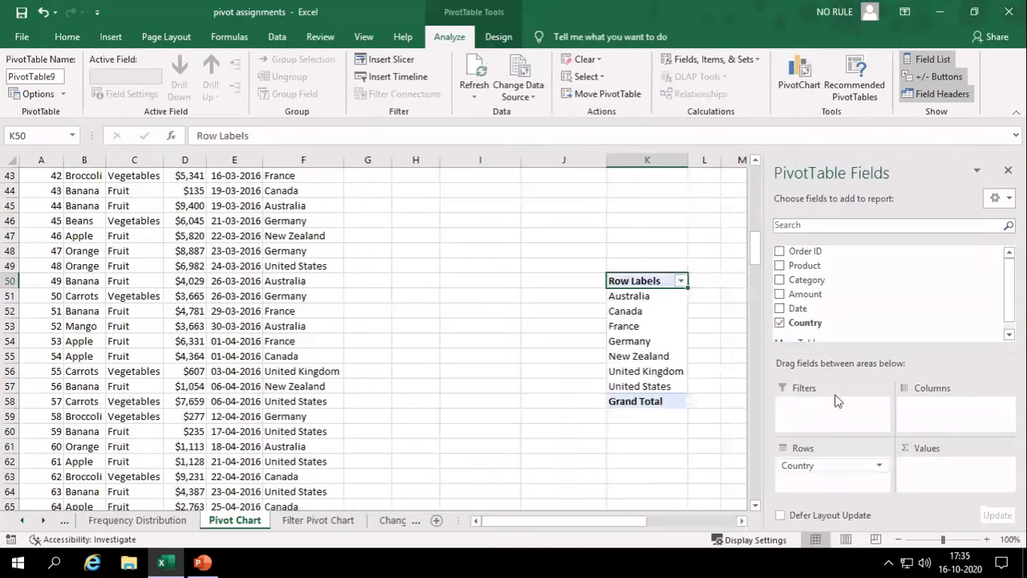
{"action": "left_click_drag", "start_coordinate": [832, 274], "coordinate": [931, 422]}
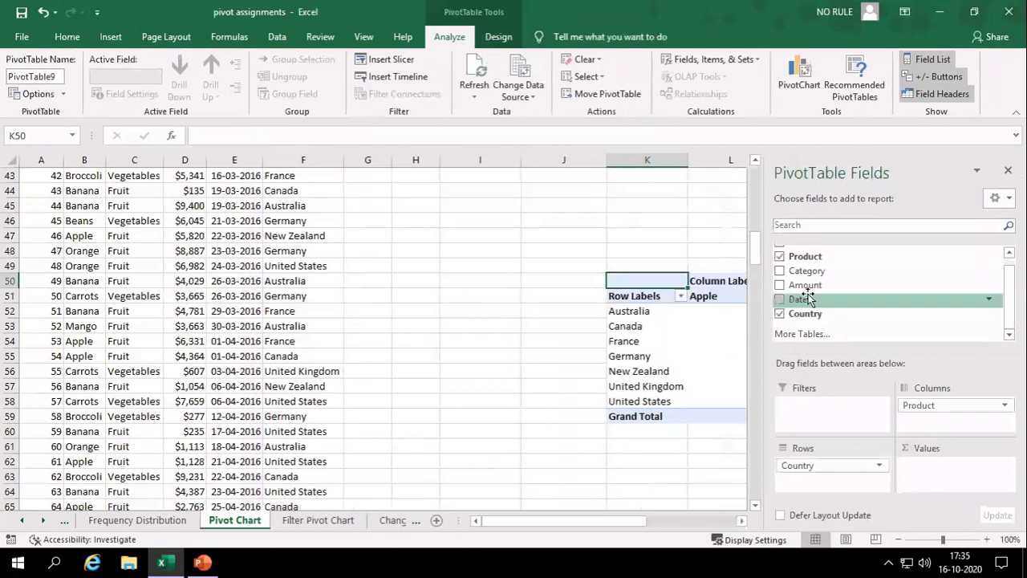
{"action": "left_click_drag", "start_coordinate": [809, 283], "coordinate": [955, 482]}
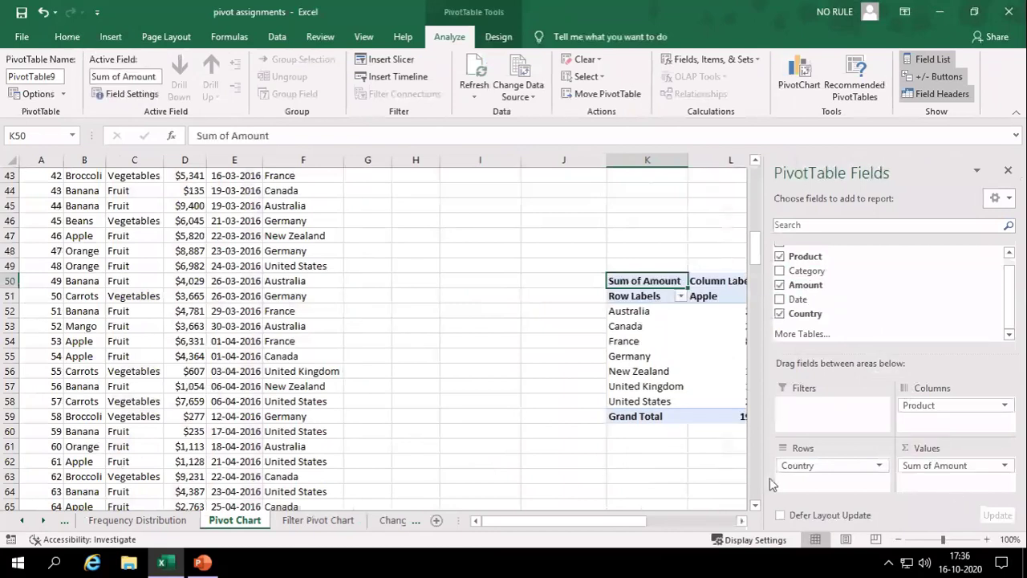
Insert a clustered column pivot chart from the Country by Product pivot table and compare it with the sample chart
{"action": "left_click_drag", "start_coordinate": [626, 527], "coordinate": [690, 523]}
{"action": "scroll", "coordinate": [632, 423], "scroll_direction": "up", "scroll_amount": 4}
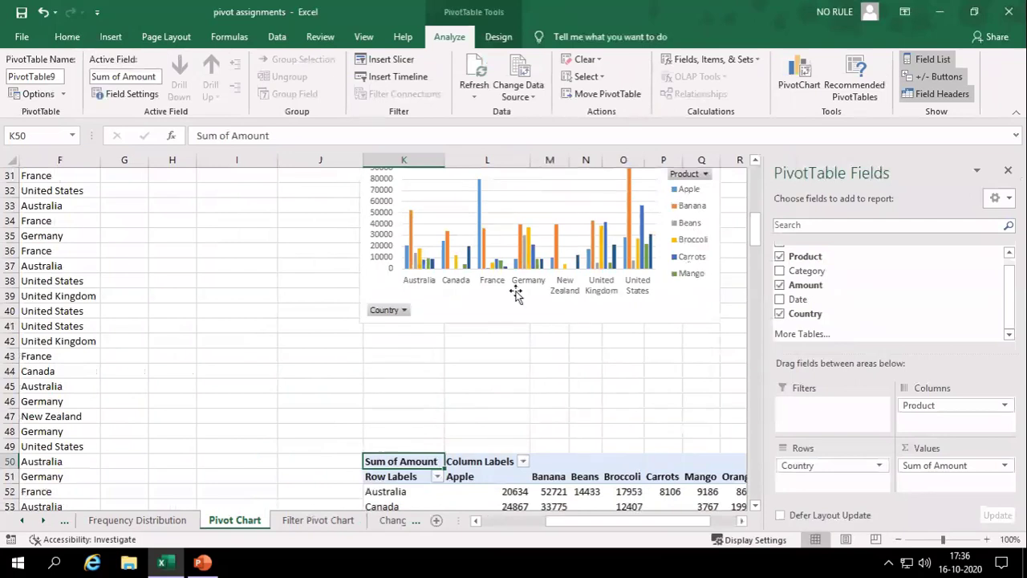
{"action": "scroll", "coordinate": [598, 326], "scroll_direction": "down", "scroll_amount": 3}
{"action": "left_click", "coordinate": [552, 371]}
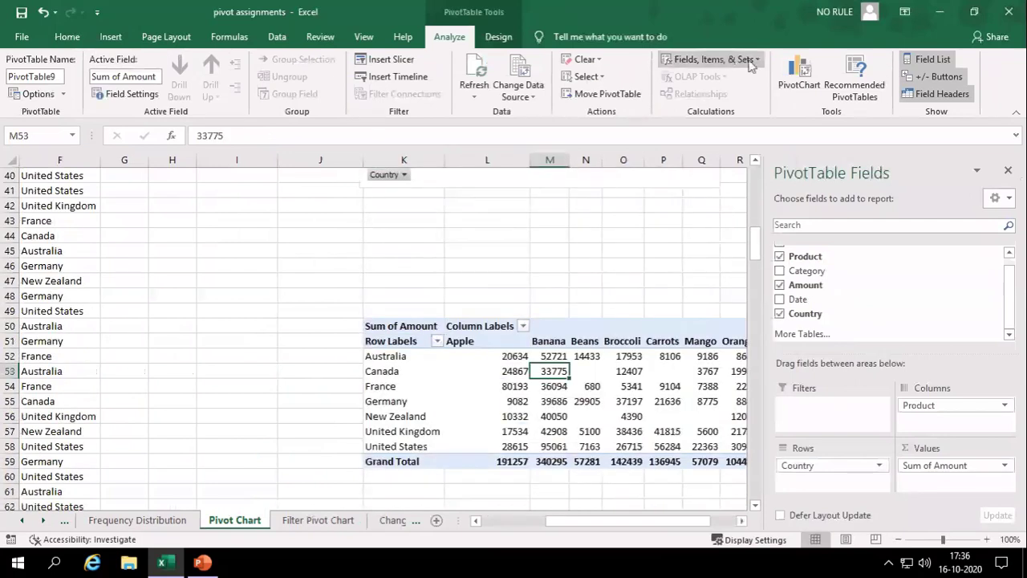
{"action": "left_click", "coordinate": [799, 80]}
{"action": "left_click", "coordinate": [652, 484]}
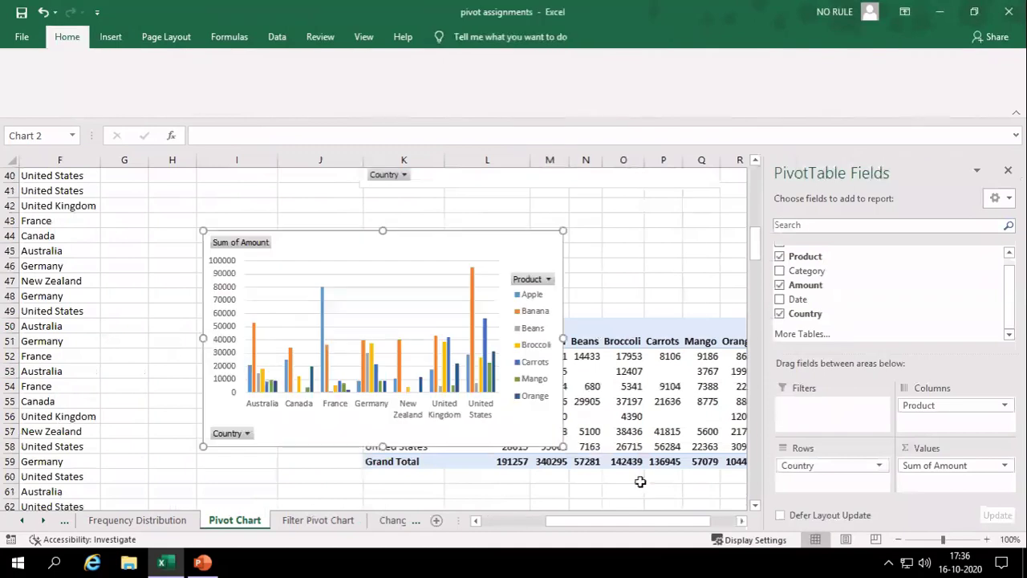
{"action": "scroll", "coordinate": [632, 402], "scroll_direction": "up", "scroll_amount": 4}
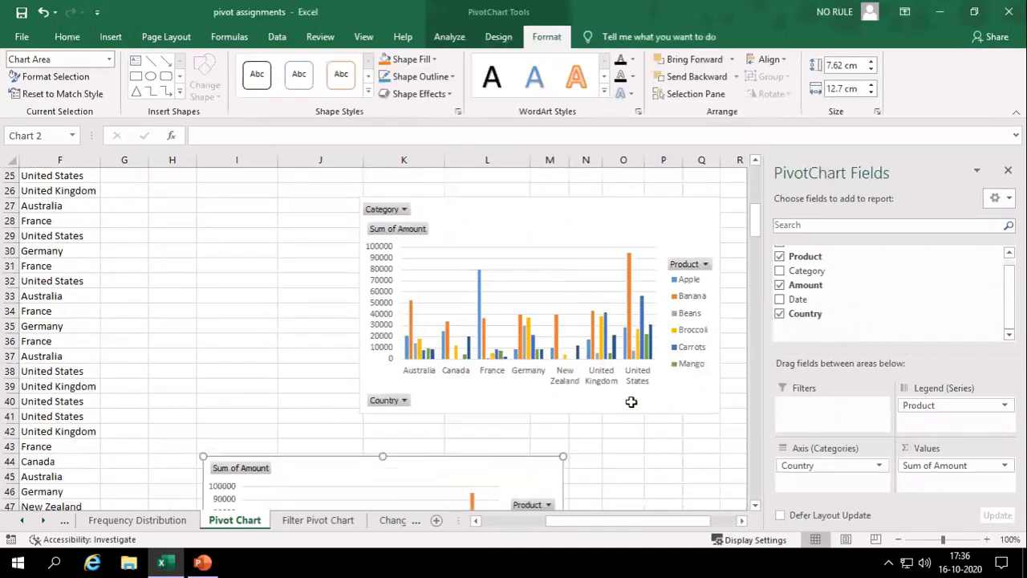
{"action": "scroll", "coordinate": [632, 401], "scroll_direction": "down", "scroll_amount": 4}
{"action": "scroll", "coordinate": [552, 350], "scroll_direction": "down", "scroll_amount": 10}
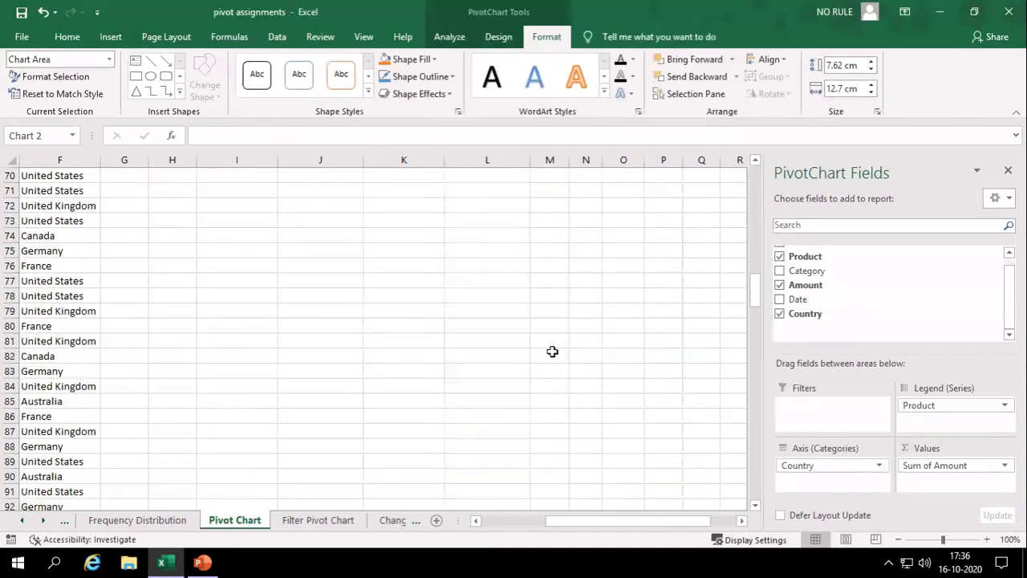
{"action": "scroll", "coordinate": [553, 351], "scroll_direction": "up", "scroll_amount": 10}
Switch to the Filter Pivot Chart sheet and review its filtering instructions and sample charts
{"action": "left_click", "coordinate": [321, 520]}
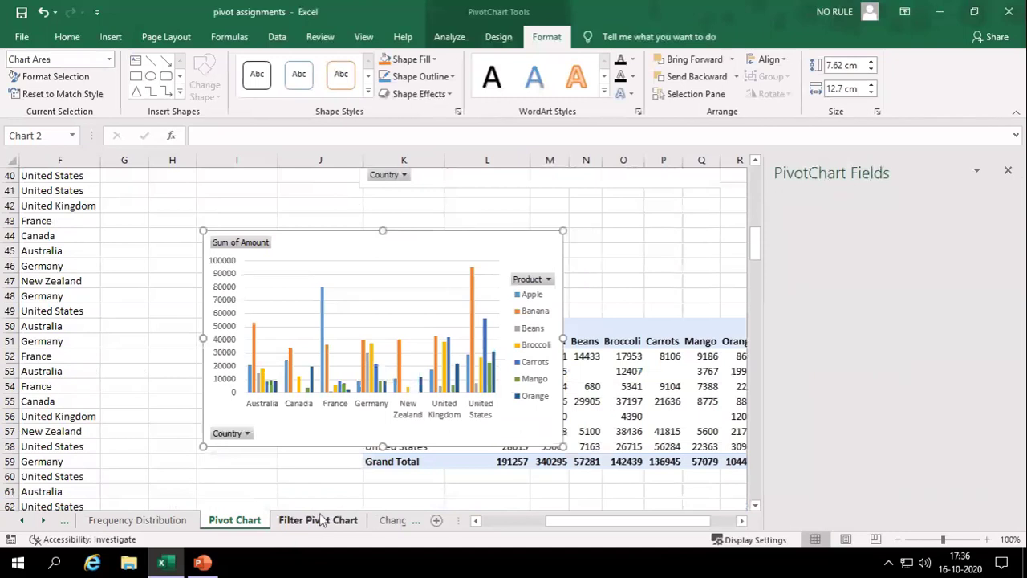
{"action": "scroll", "coordinate": [706, 337], "scroll_direction": "up", "scroll_amount": 5}
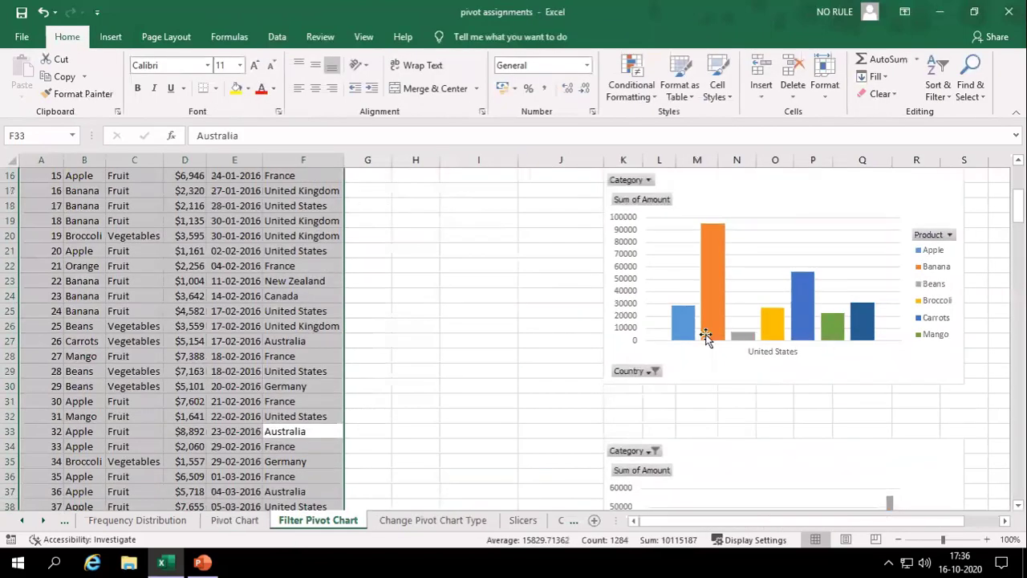
{"action": "scroll", "coordinate": [755, 335], "scroll_direction": "up", "scroll_amount": 1}
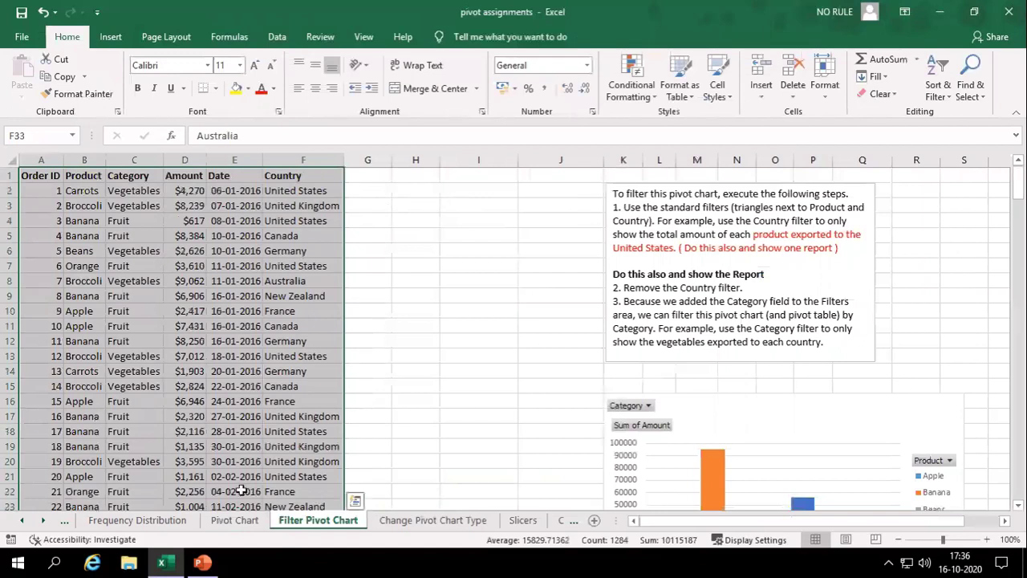
Filter the pivot chart on the Pivot Chart sheet by Country to show only United States
{"action": "left_click", "coordinate": [240, 517]}
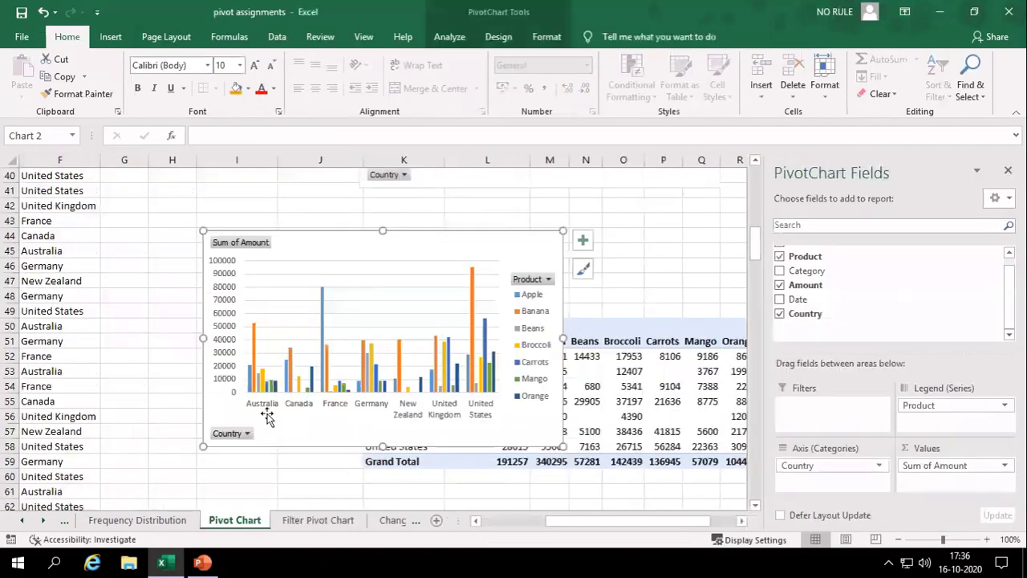
{"action": "left_click", "coordinate": [246, 434]}
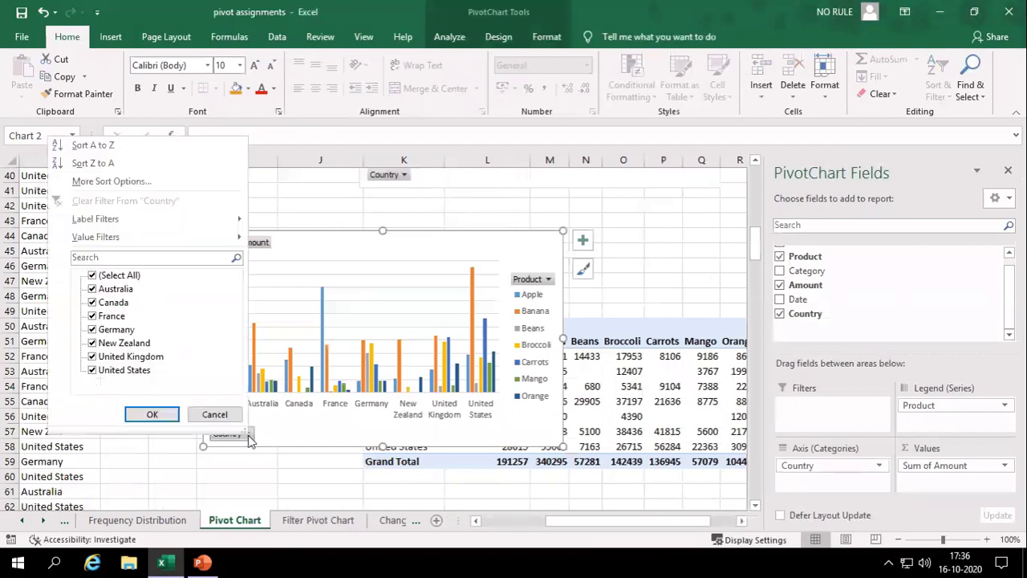
{"action": "left_click", "coordinate": [96, 277]}
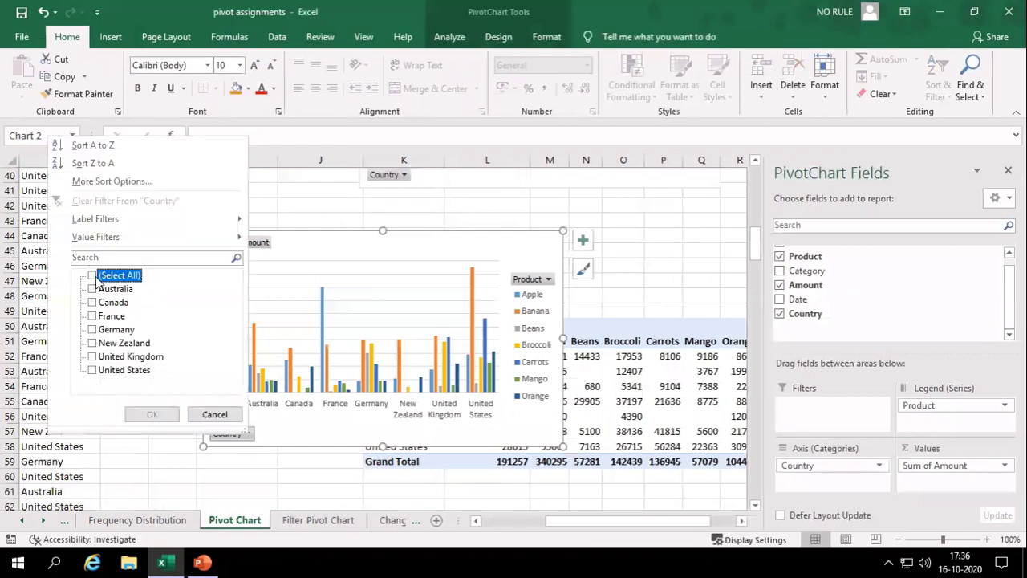
{"action": "left_click", "coordinate": [91, 370]}
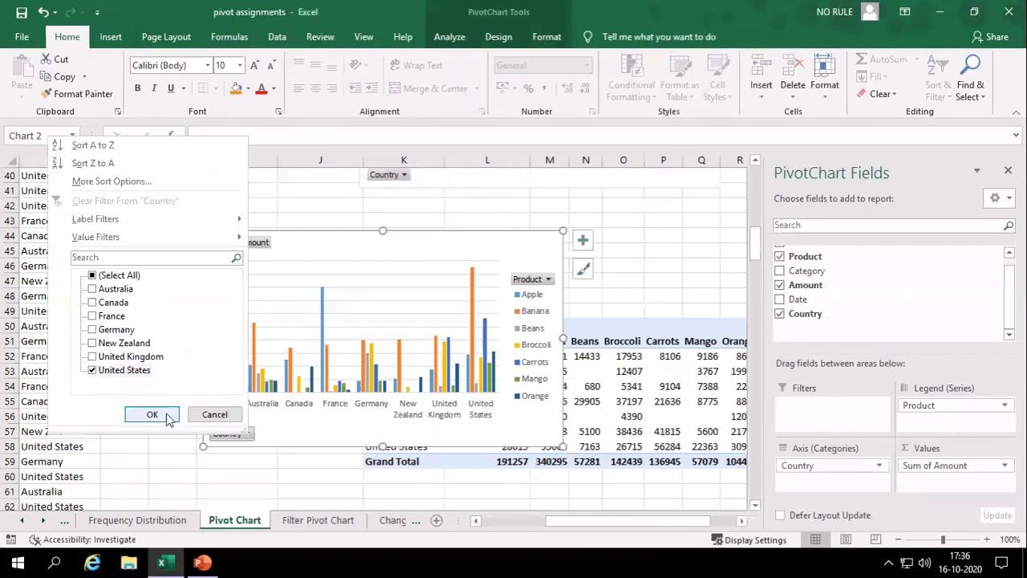
{"action": "left_click", "coordinate": [165, 415]}
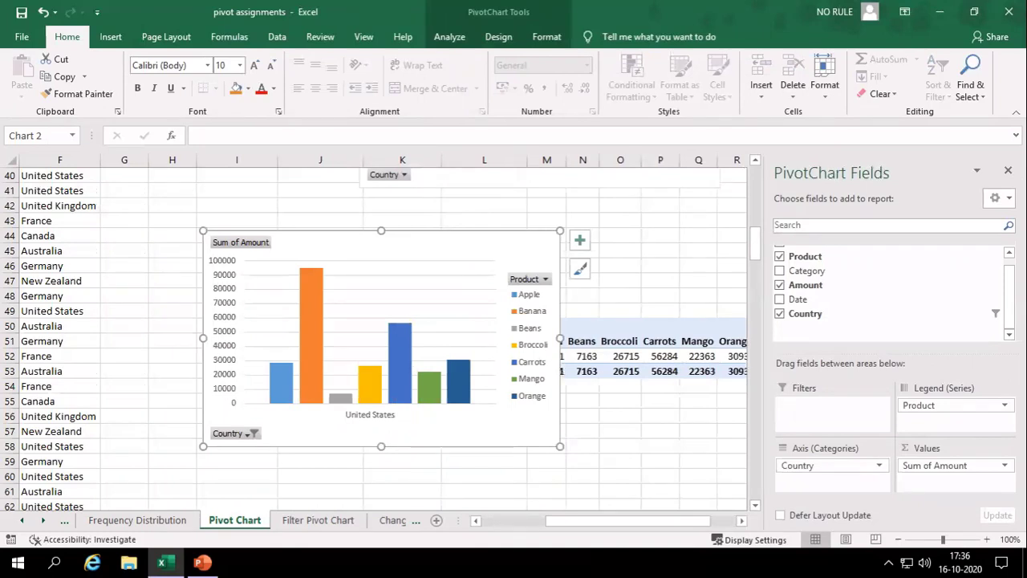
Check the sample on the Change Pivot Chart Type sheet and change the Pivot Chart sheet's clustered column chart to a pie chart
{"action": "left_click", "coordinate": [298, 521]}
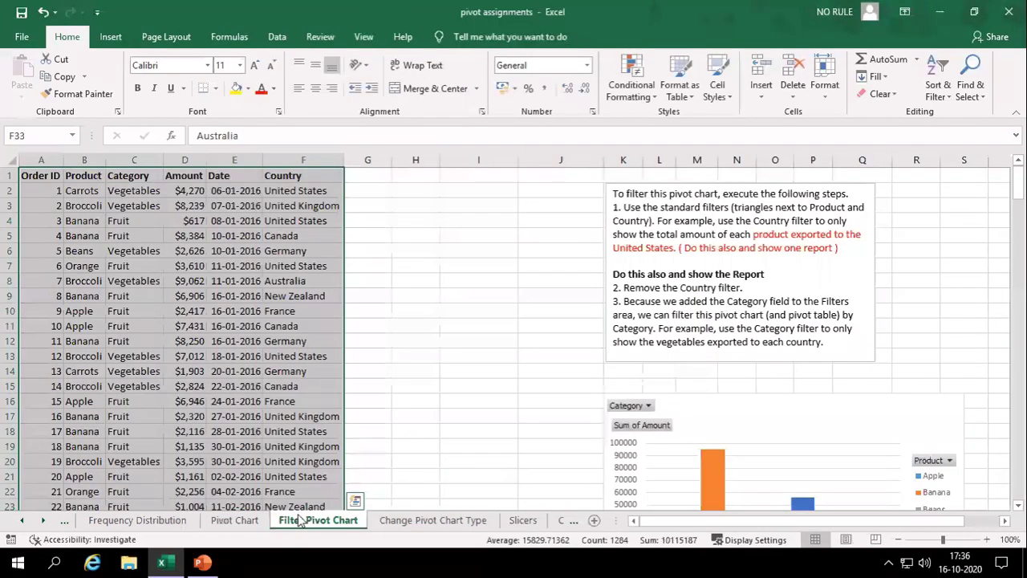
{"action": "left_click", "coordinate": [412, 524]}
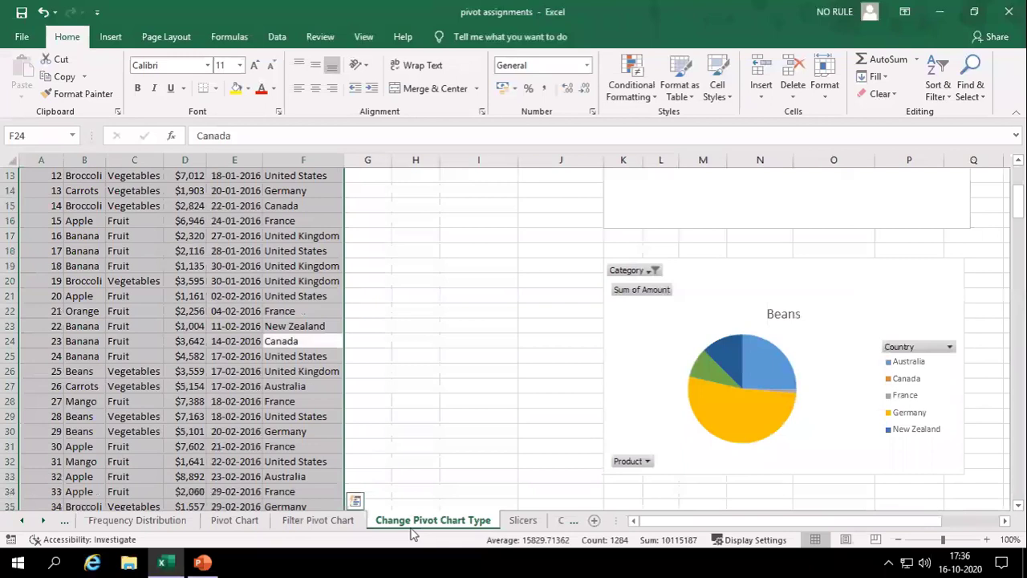
{"action": "left_click", "coordinate": [224, 521]}
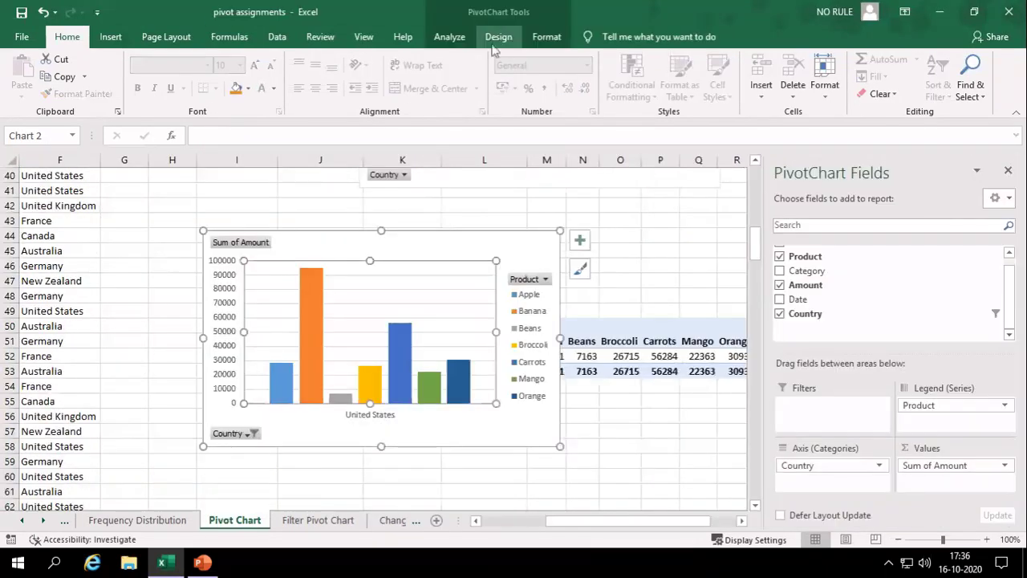
{"action": "left_click", "coordinate": [496, 39]}
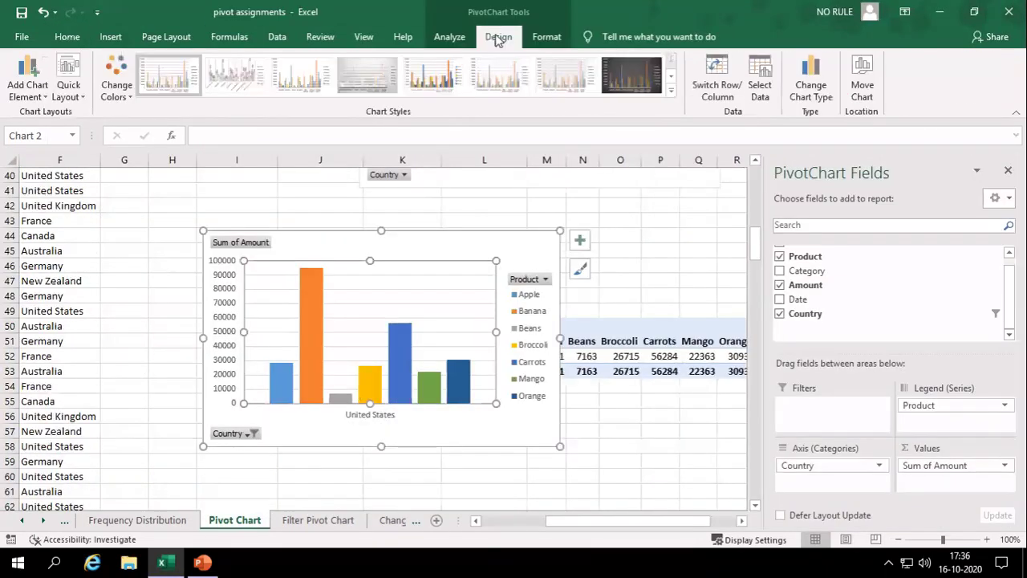
{"action": "left_click", "coordinate": [813, 76]}
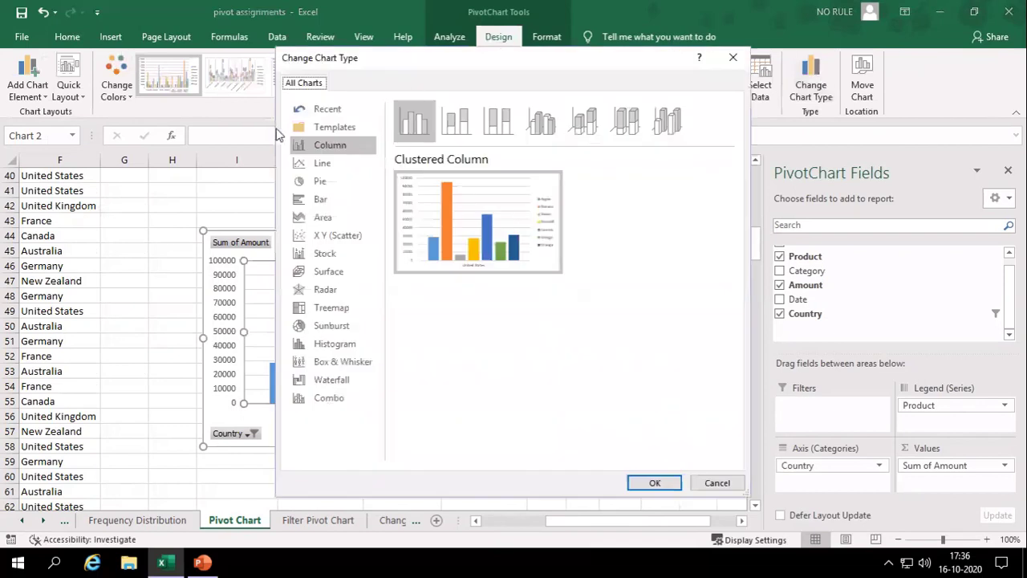
{"action": "left_click", "coordinate": [320, 180]}
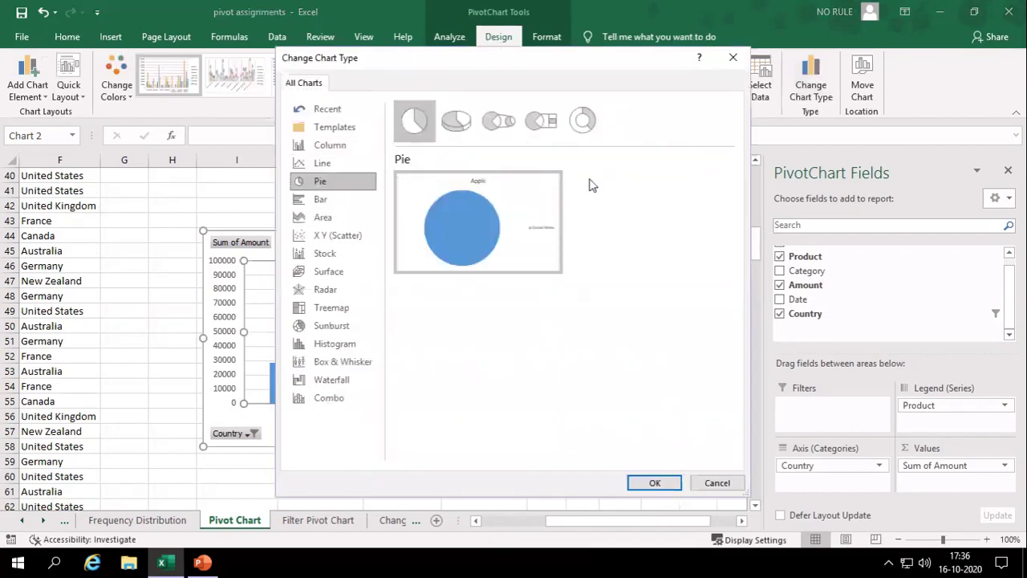
{"action": "left_click", "coordinate": [655, 482]}
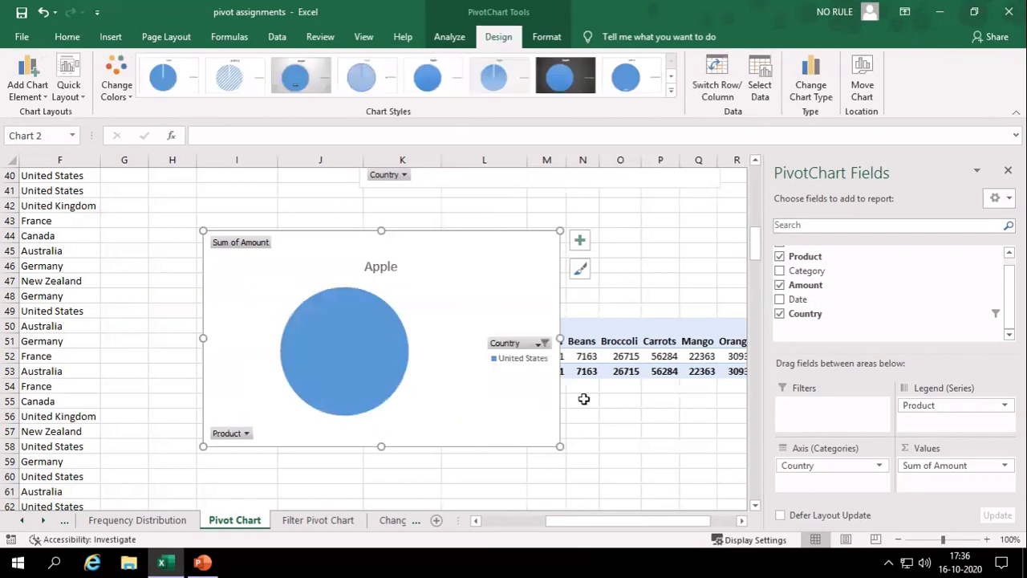
Add United Kingdom to the countries included in the pie chart's Country filter
{"action": "left_click", "coordinate": [543, 343]}
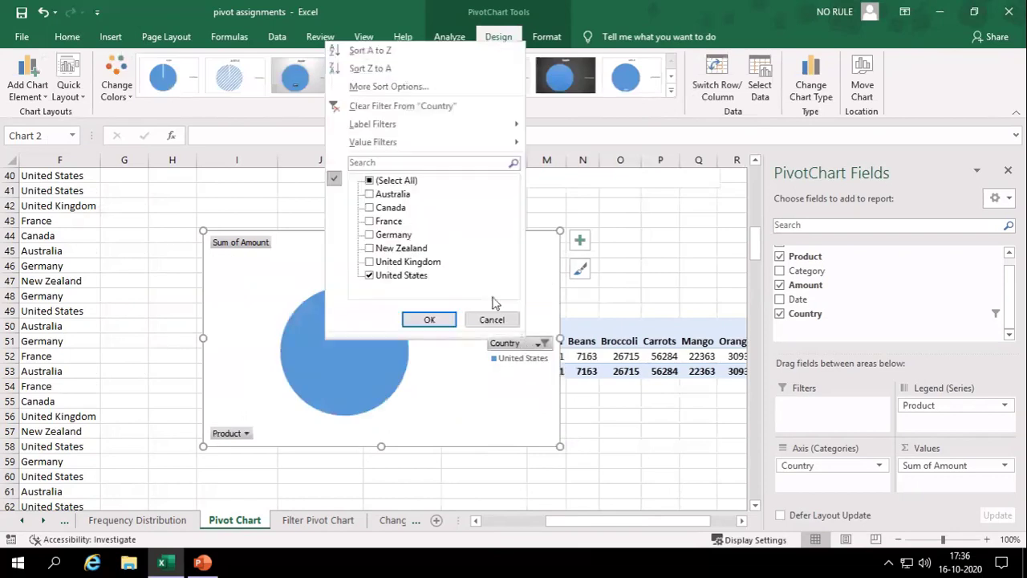
{"action": "left_click", "coordinate": [247, 433]}
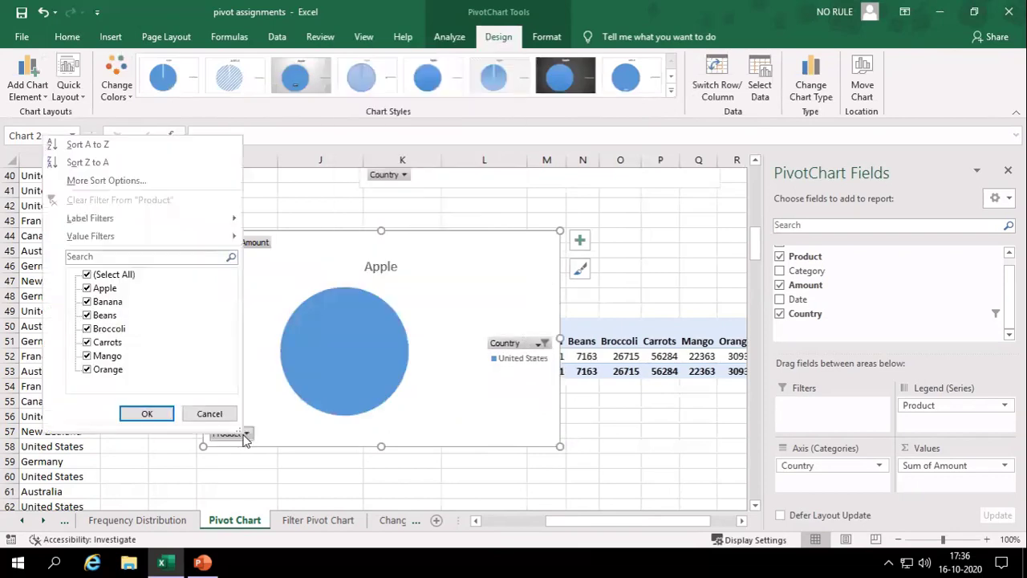
{"action": "left_click", "coordinate": [472, 345]}
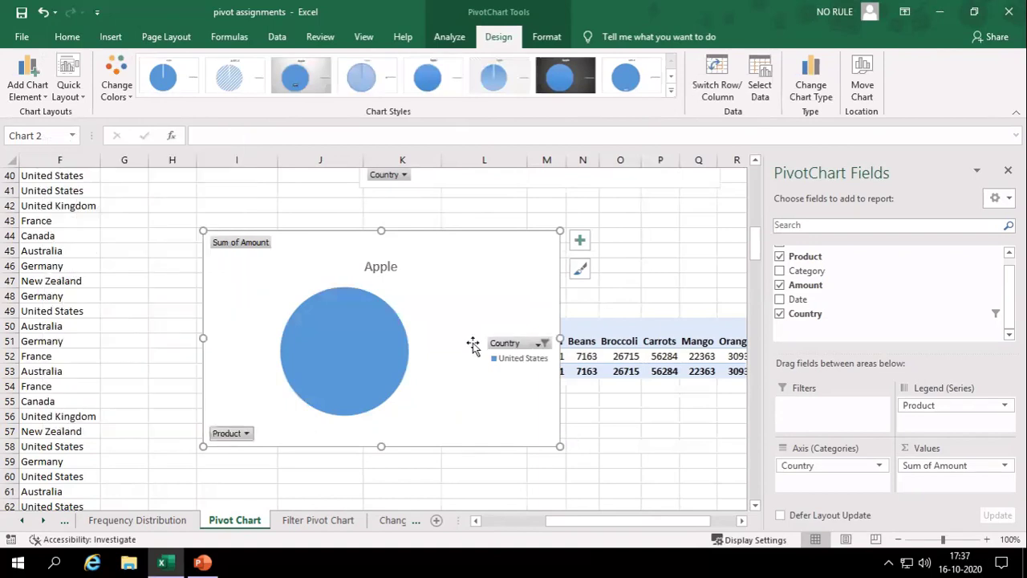
{"action": "left_click", "coordinate": [543, 344]}
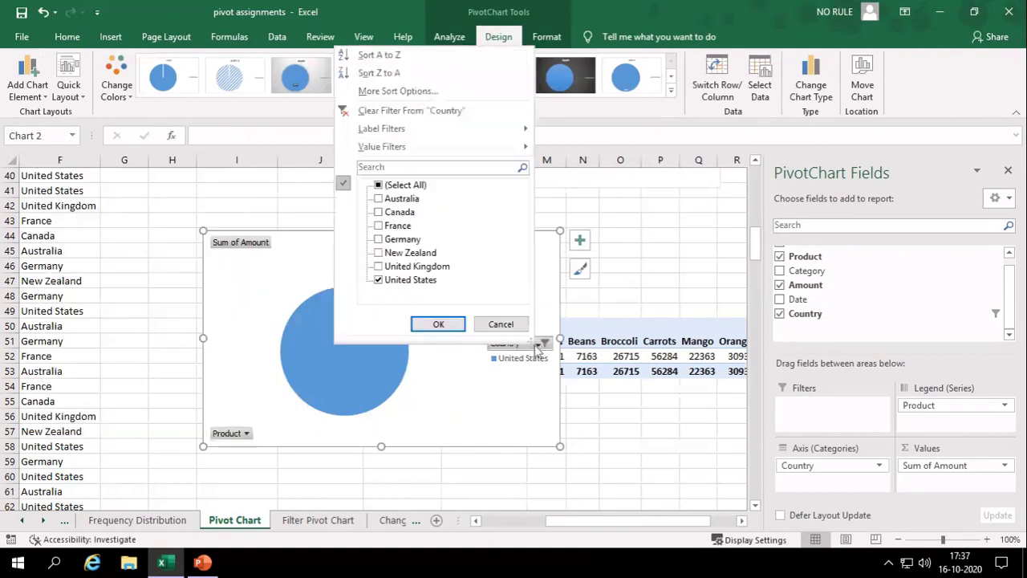
{"action": "left_click", "coordinate": [378, 265]}
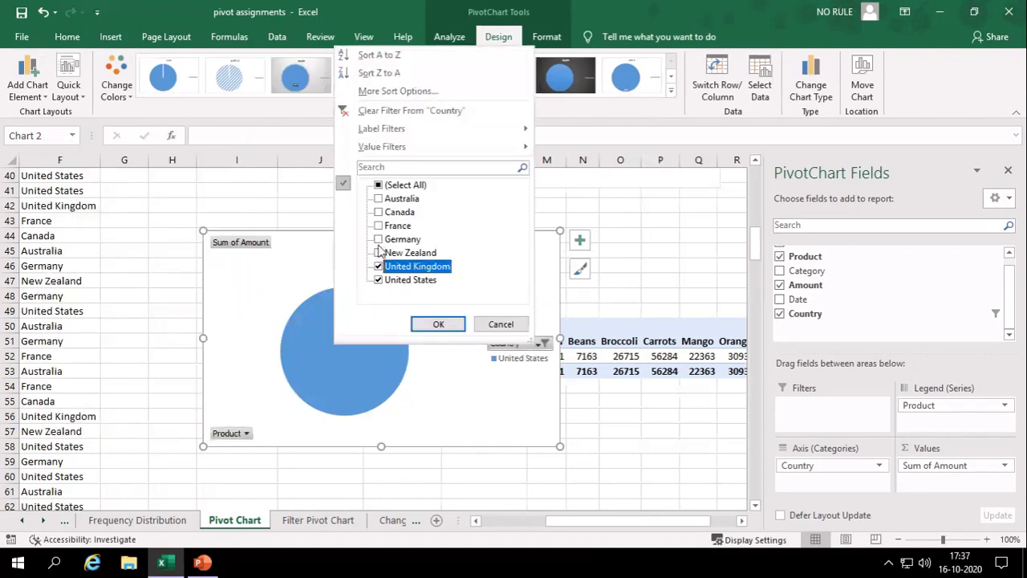
{"action": "left_click", "coordinate": [437, 324]}
Include France and Germany as well in the pie chart's Country filter
{"action": "left_click", "coordinate": [544, 334]}
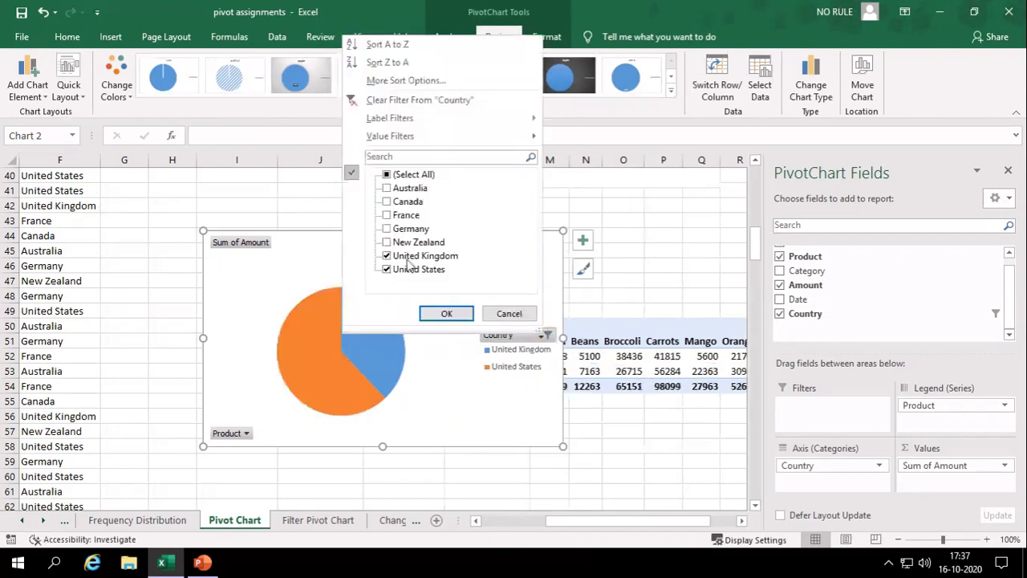
{"action": "left_click", "coordinate": [398, 216]}
{"action": "left_click", "coordinate": [394, 229]}
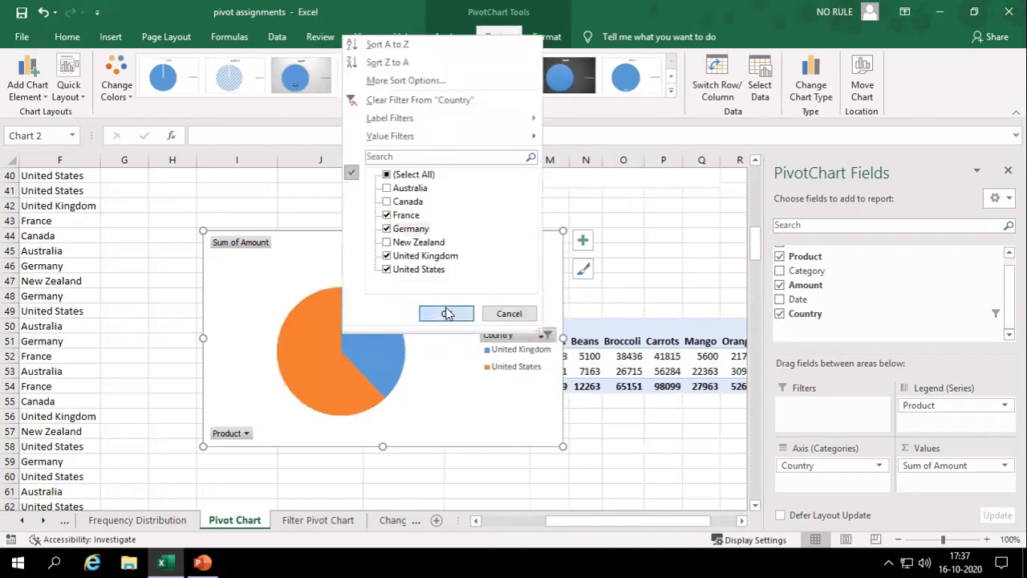
{"action": "left_click", "coordinate": [447, 312]}
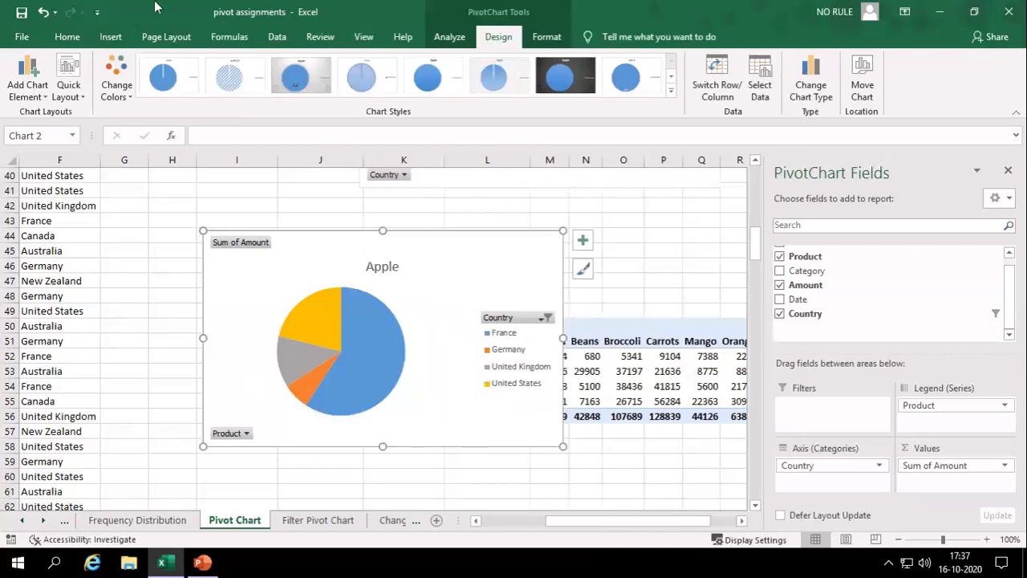
Move the pie chart off the pivot table and rebuild the table with Country as rows, Product as columns and Amount as values
{"action": "left_click_drag", "start_coordinate": [454, 257], "coordinate": [306, 273]}
{"action": "left_click", "coordinate": [624, 371]}
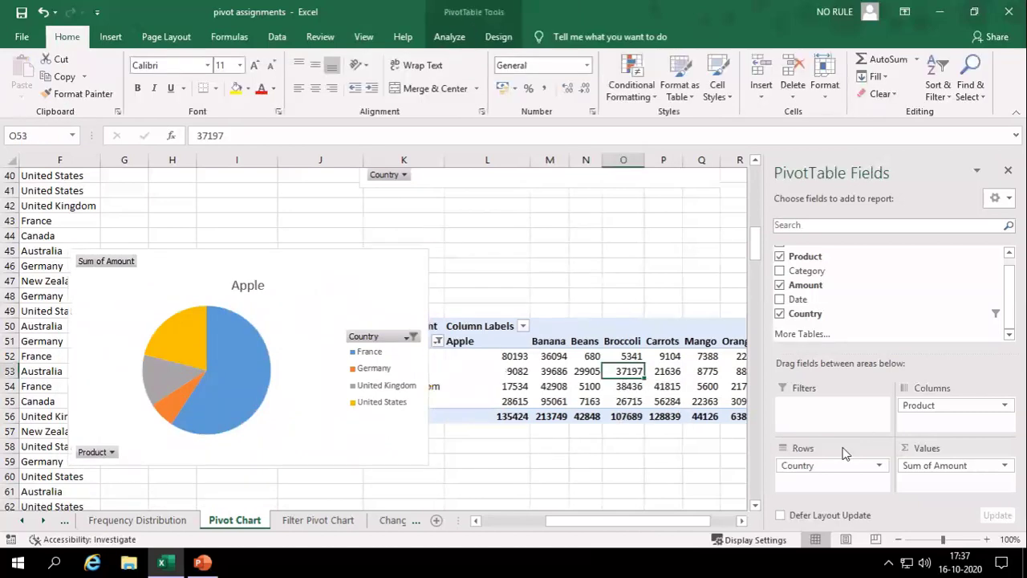
{"action": "left_click_drag", "start_coordinate": [840, 465], "coordinate": [899, 297]}
{"action": "left_click_drag", "start_coordinate": [811, 285], "coordinate": [931, 470]}
{"action": "left_click_drag", "start_coordinate": [808, 315], "coordinate": [827, 478]}
{"action": "left_click_drag", "start_coordinate": [807, 256], "coordinate": [936, 422]}
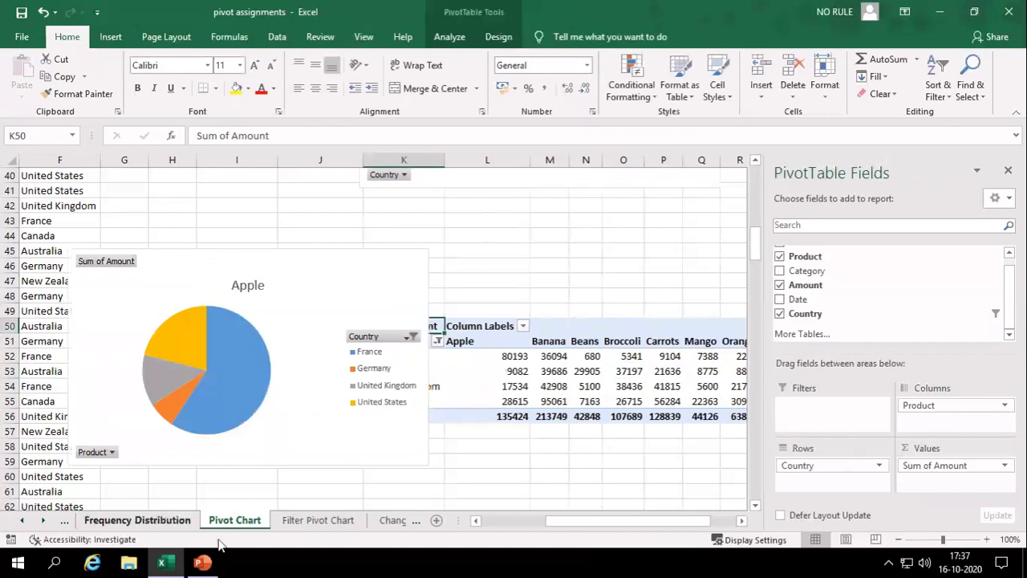
Create a pivot table from the Slicers sheet's order data at cell S11 of the existing worksheet
{"action": "left_click", "coordinate": [325, 521]}
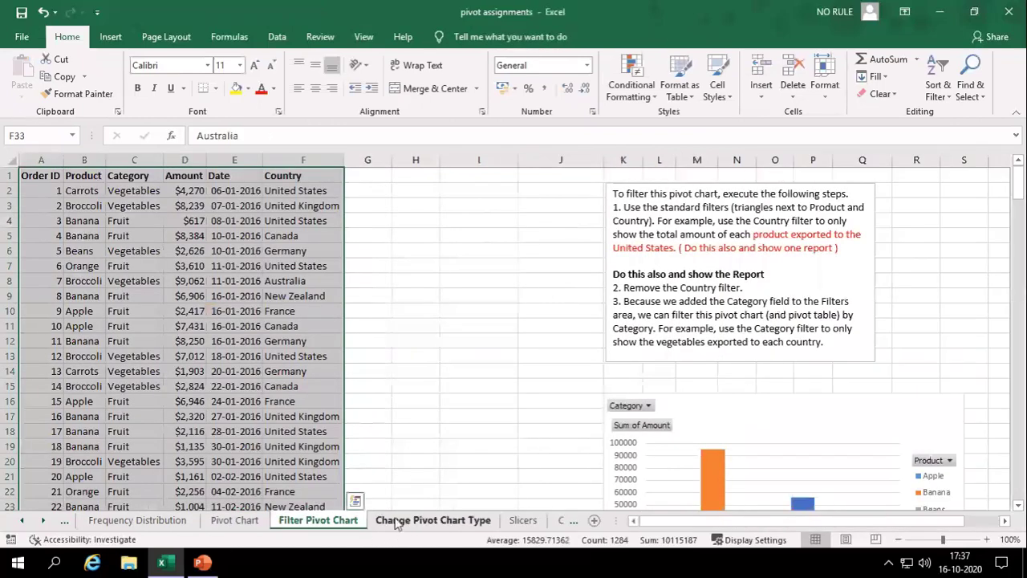
{"action": "left_click", "coordinate": [393, 521]}
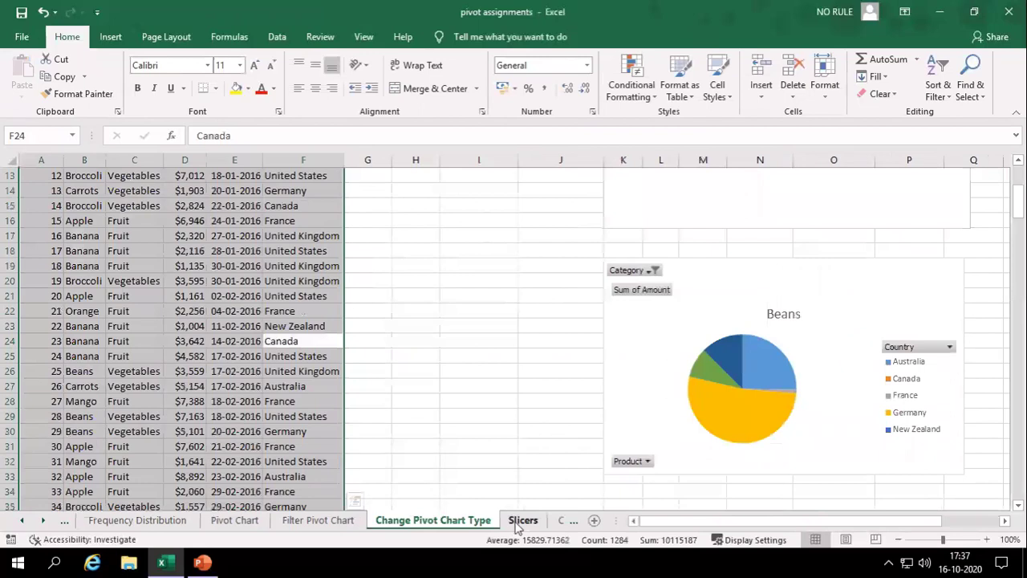
{"action": "left_click", "coordinate": [522, 521]}
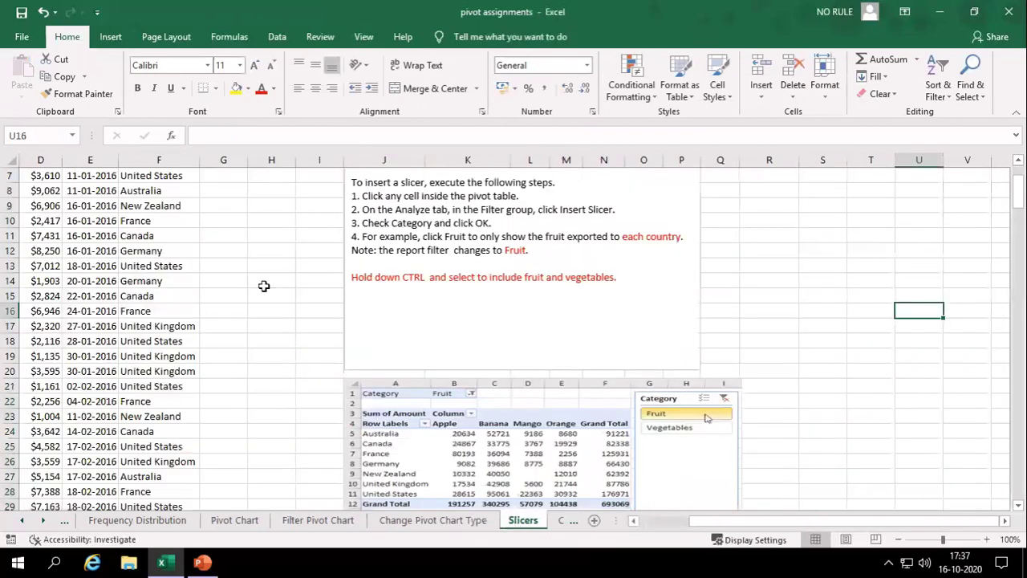
{"action": "left_click", "coordinate": [102, 308]}
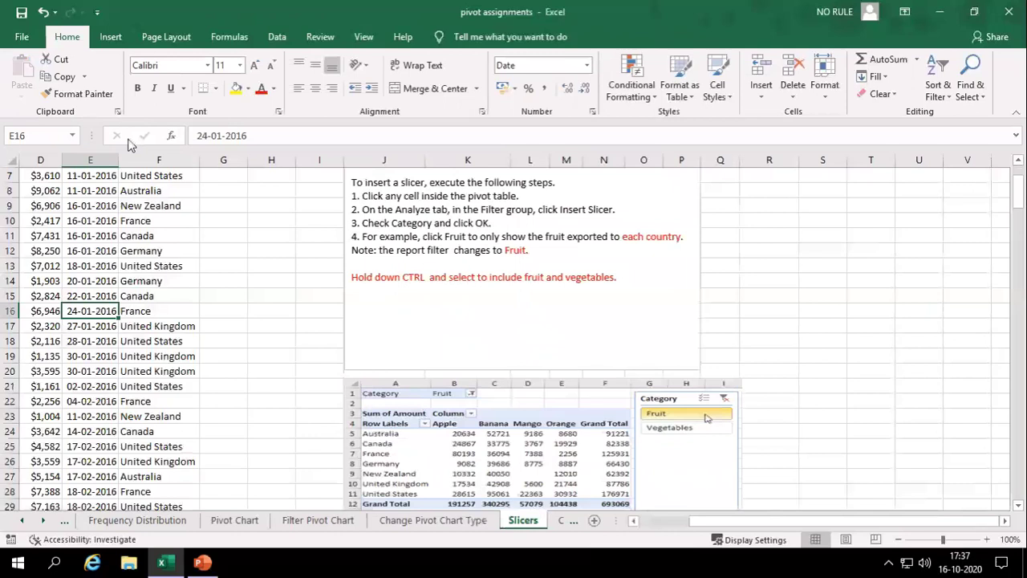
{"action": "left_click", "coordinate": [114, 39]}
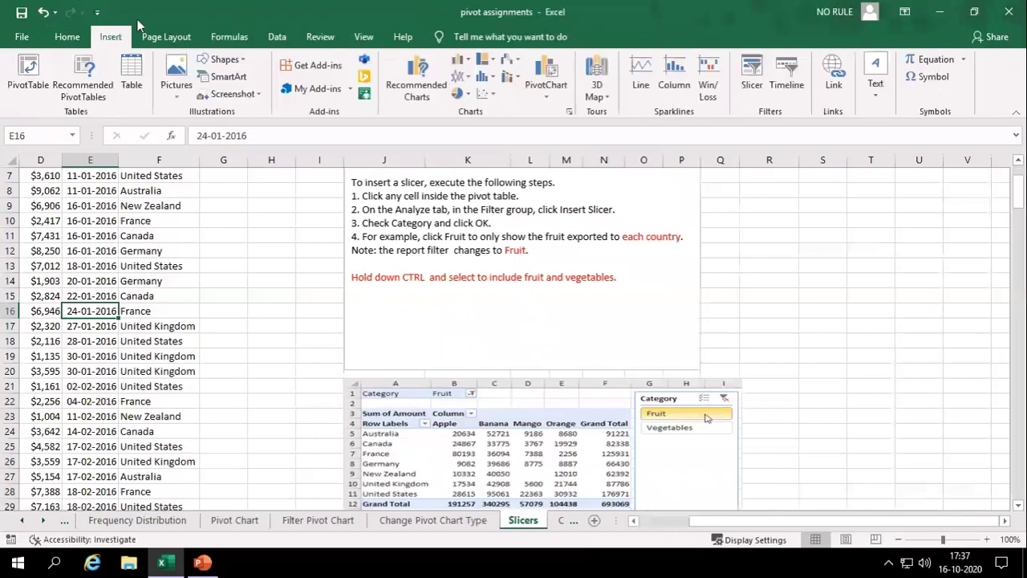
{"action": "left_click", "coordinate": [28, 74]}
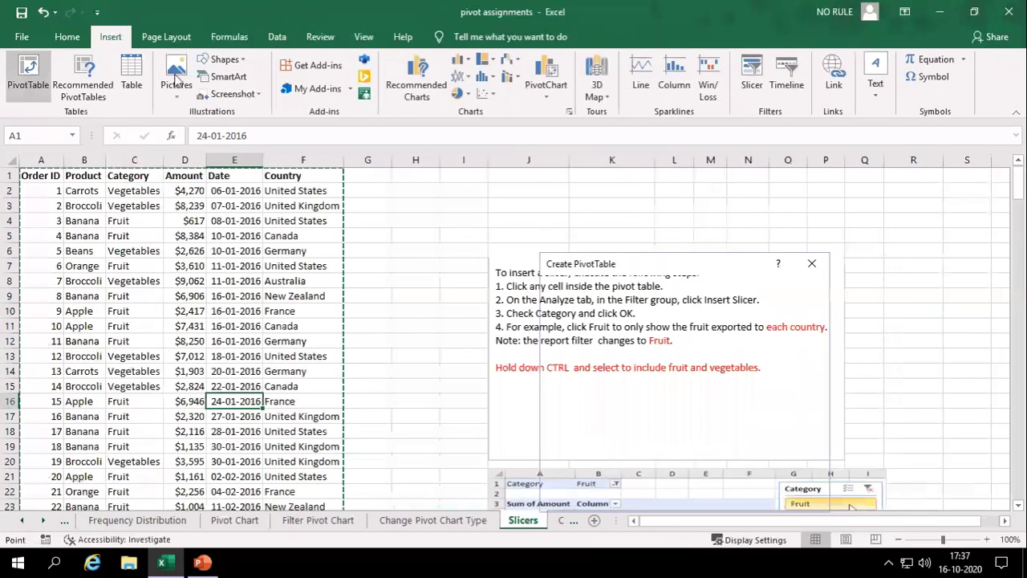
{"action": "left_click", "coordinate": [967, 325]}
{"action": "left_click", "coordinate": [744, 496]}
Lay out the pivot table with Country as rows, Product as columns, summed Amount as values and Category as report filter, following the sample
{"action": "left_click_drag", "start_coordinate": [631, 524], "coordinate": [683, 510]}
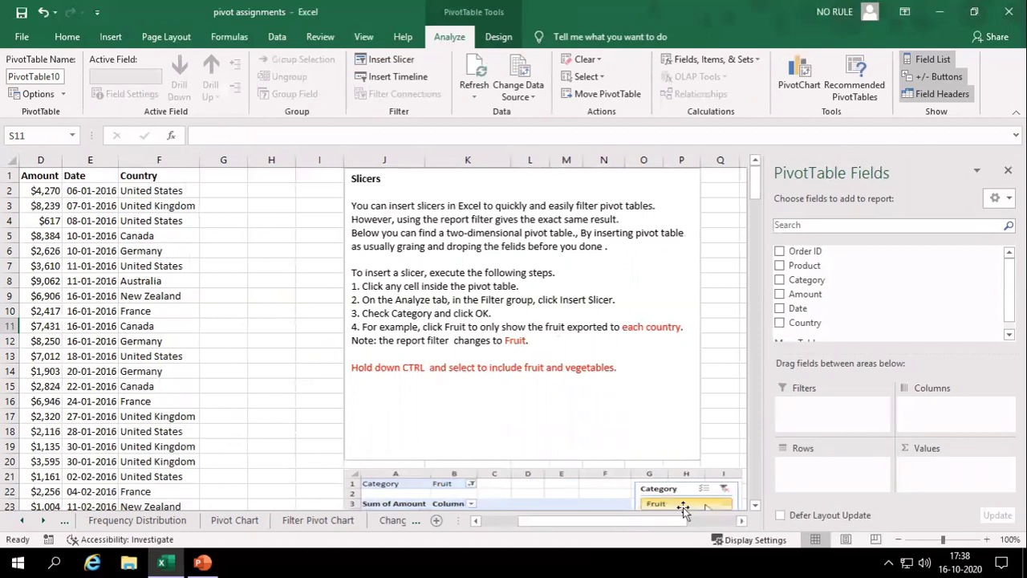
{"action": "scroll", "coordinate": [691, 360], "scroll_direction": "down", "scroll_amount": 1}
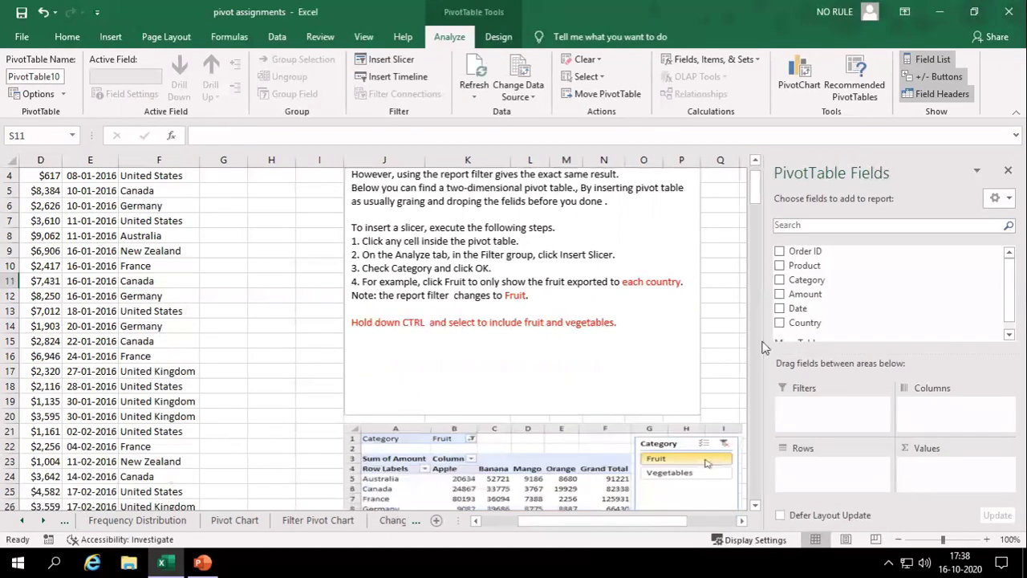
{"action": "left_click_drag", "start_coordinate": [803, 321], "coordinate": [842, 475]}
{"action": "left_click_drag", "start_coordinate": [811, 269], "coordinate": [959, 422]}
{"action": "left_click_drag", "start_coordinate": [805, 288], "coordinate": [937, 472]}
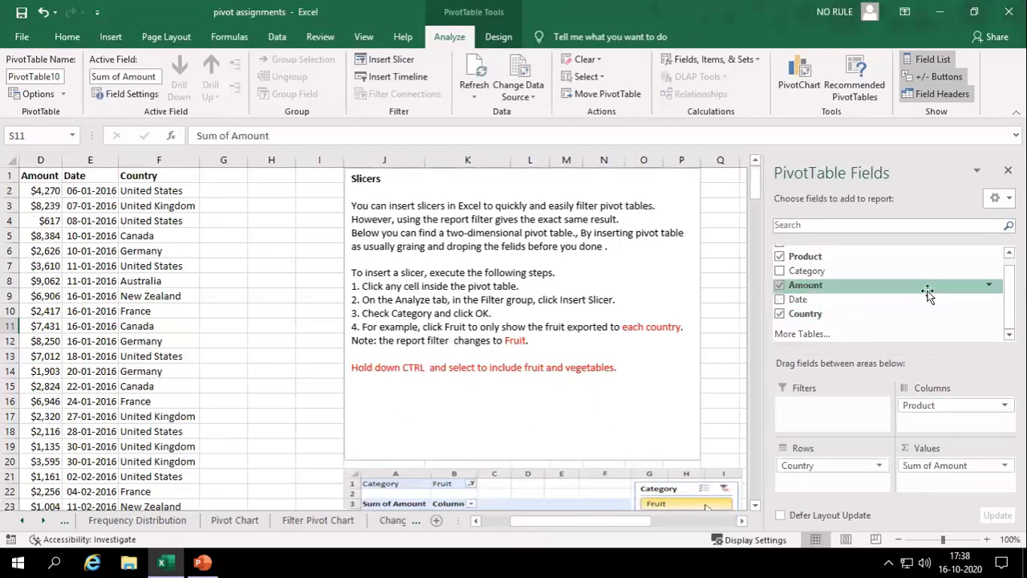
{"action": "scroll", "coordinate": [861, 283], "scroll_direction": "up", "scroll_amount": 1}
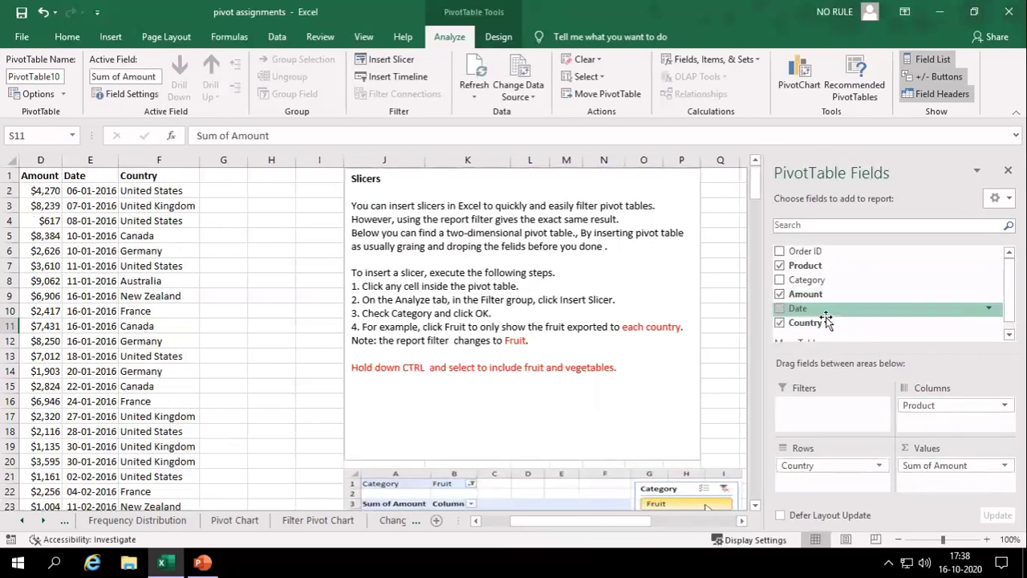
{"action": "left_click_drag", "start_coordinate": [822, 287], "coordinate": [802, 410]}
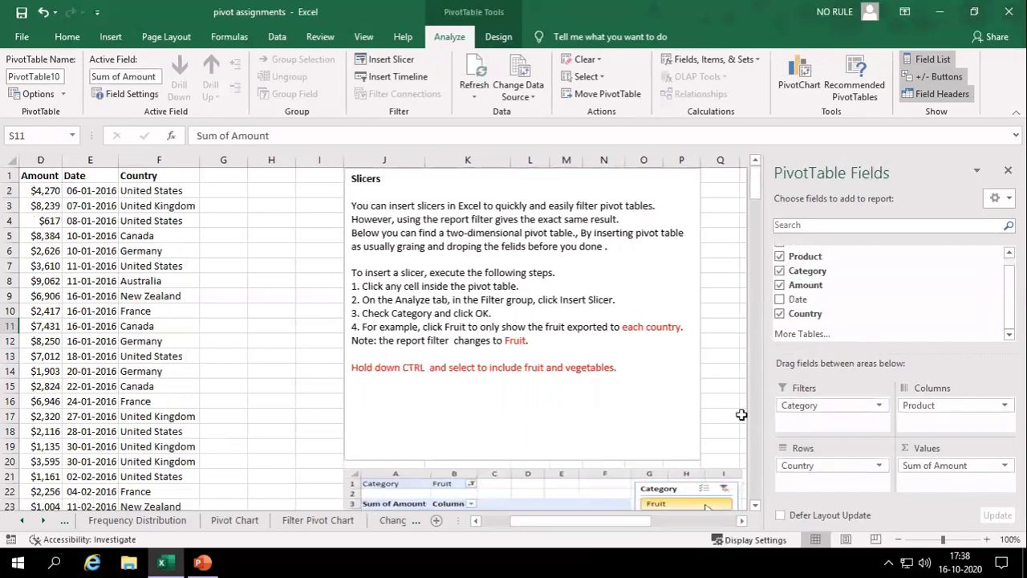
{"action": "scroll", "coordinate": [668, 390], "scroll_direction": "down", "scroll_amount": 3}
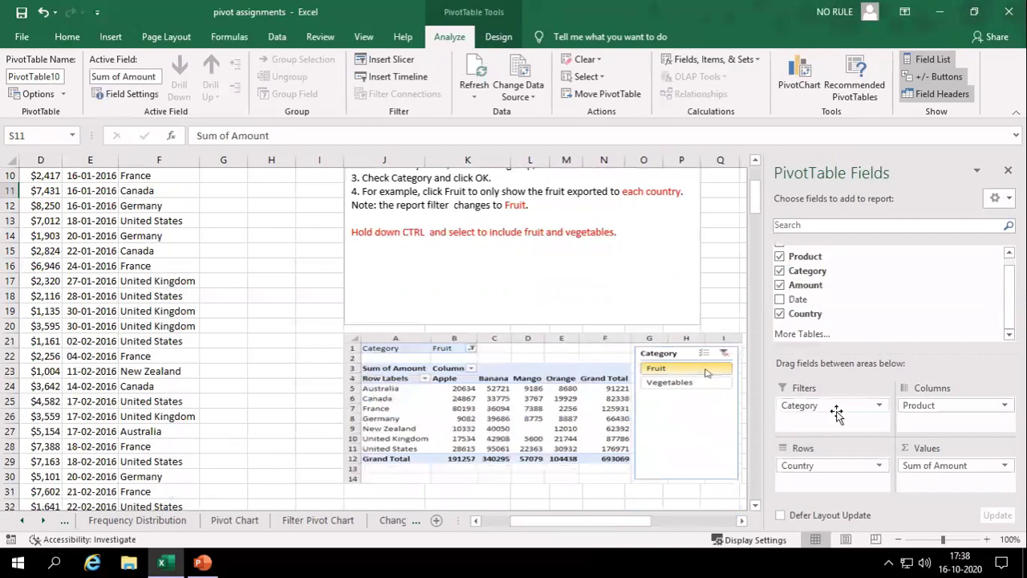
{"action": "scroll", "coordinate": [506, 378], "scroll_direction": "down", "scroll_amount": 2}
{"action": "scroll", "coordinate": [506, 378], "scroll_direction": "up", "scroll_amount": 2}
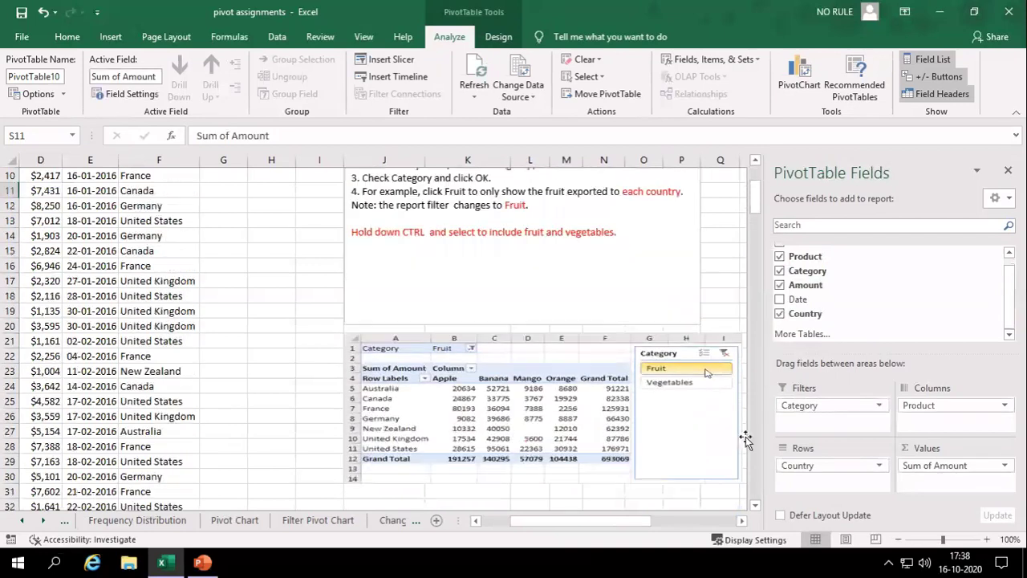
Insert slicers for Product, Category and Country on the new Slicers sheet pivot table
{"action": "left_click_drag", "start_coordinate": [596, 519], "coordinate": [681, 521]}
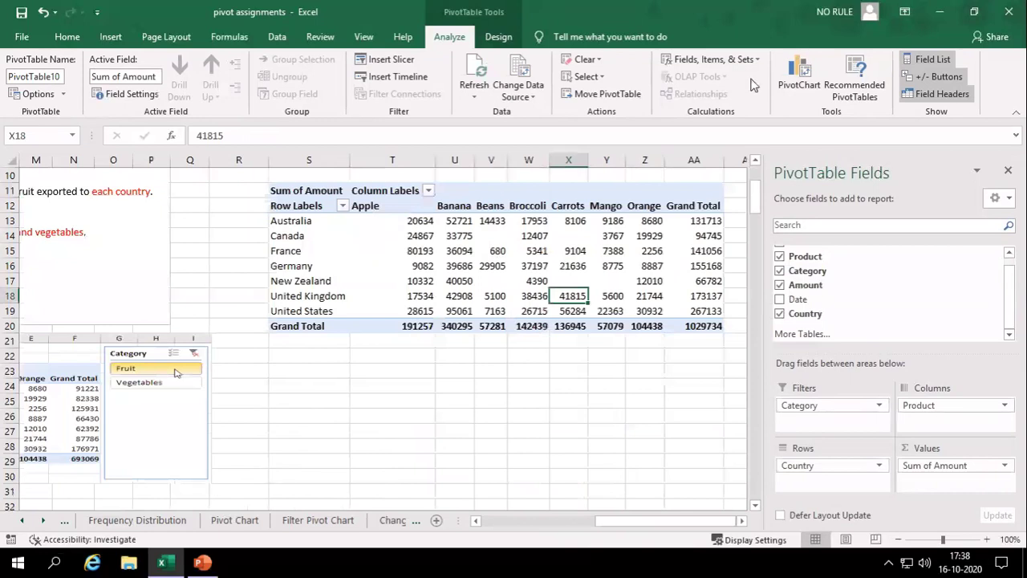
{"action": "left_click", "coordinate": [788, 80]}
{"action": "left_click", "coordinate": [732, 59]}
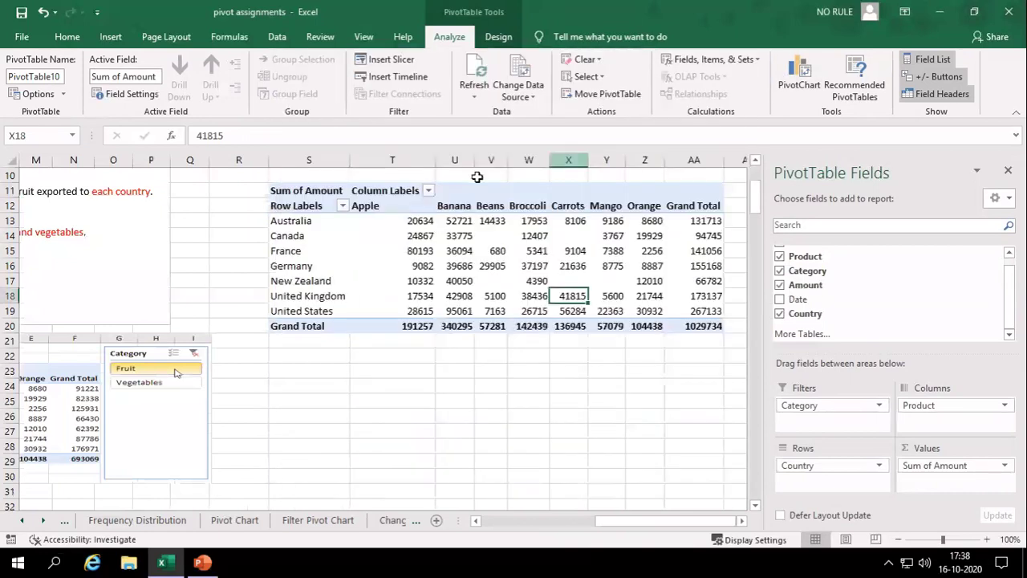
{"action": "left_click", "coordinate": [410, 62]}
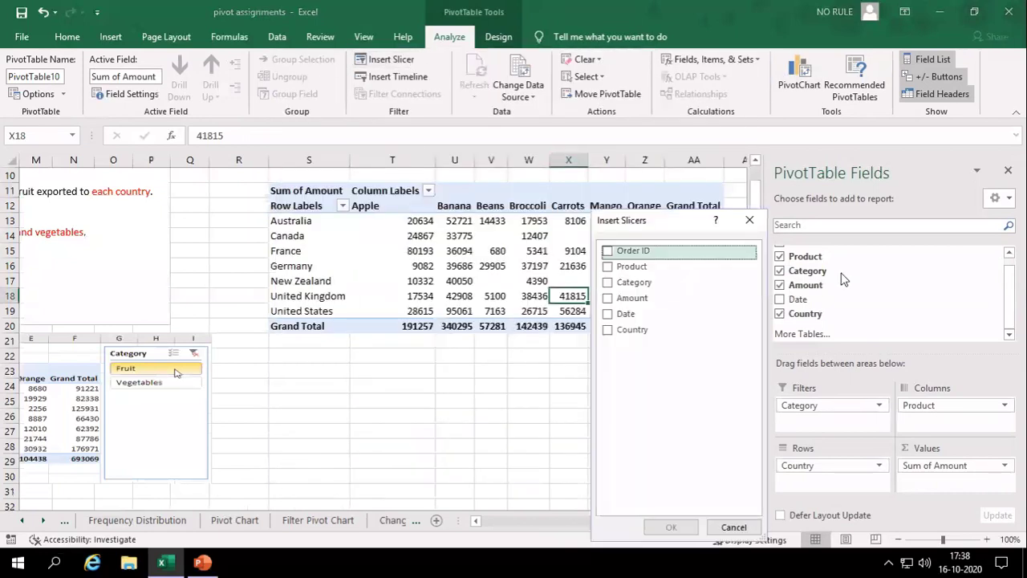
{"action": "left_click", "coordinate": [610, 267]}
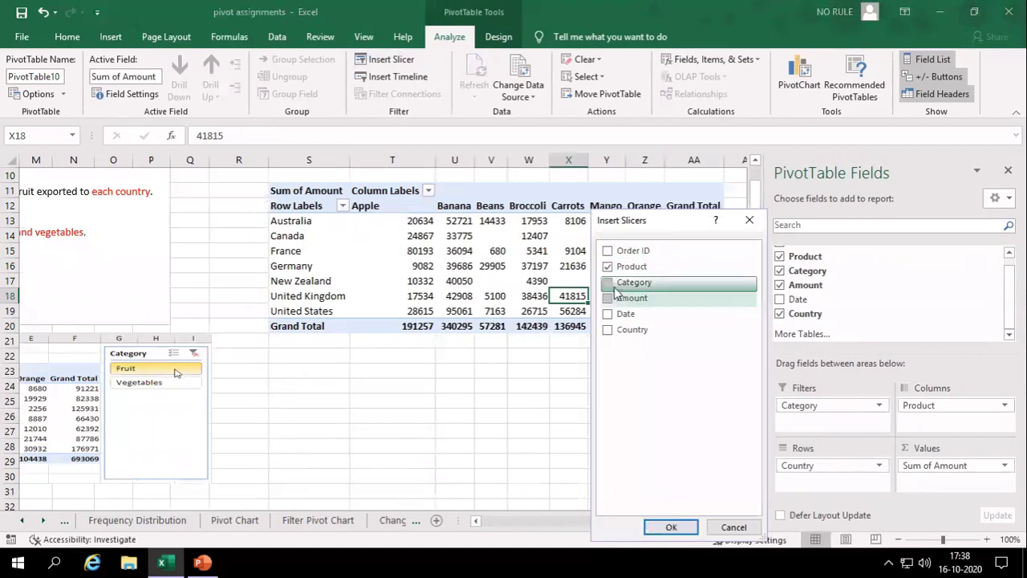
{"action": "left_click", "coordinate": [608, 283]}
{"action": "left_click", "coordinate": [607, 329]}
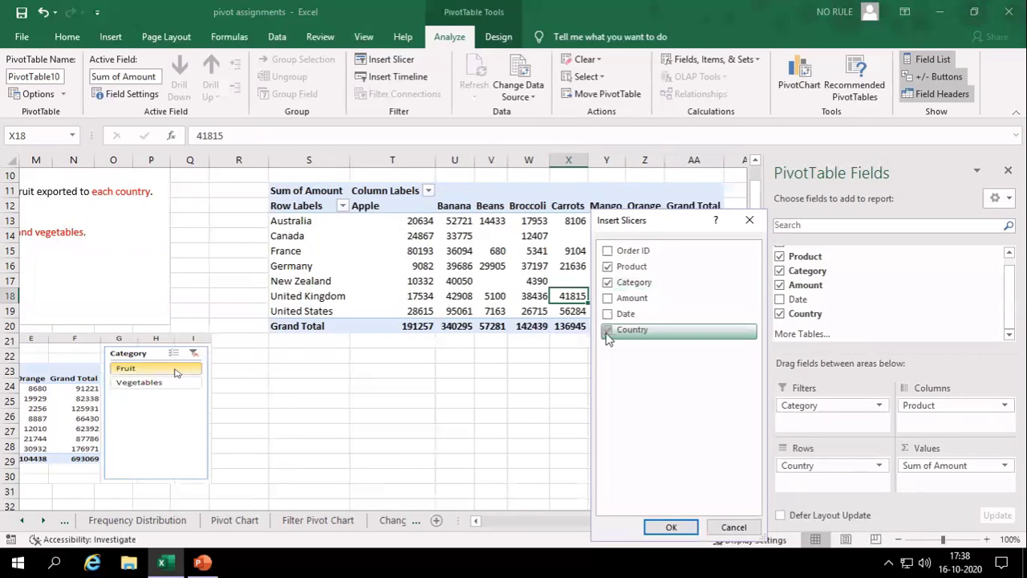
{"action": "left_click", "coordinate": [670, 527]}
Move the Category and Product slicers clear of the table and filter the slicers to Apple for Canada, Germany and United Kingdom
{"action": "left_click_drag", "start_coordinate": [386, 254], "coordinate": [815, 315]}
{"action": "left_click", "coordinate": [361, 245]}
{"action": "left_click_drag", "start_coordinate": [361, 217], "coordinate": [632, 217]}
{"action": "left_click", "coordinate": [388, 333]}
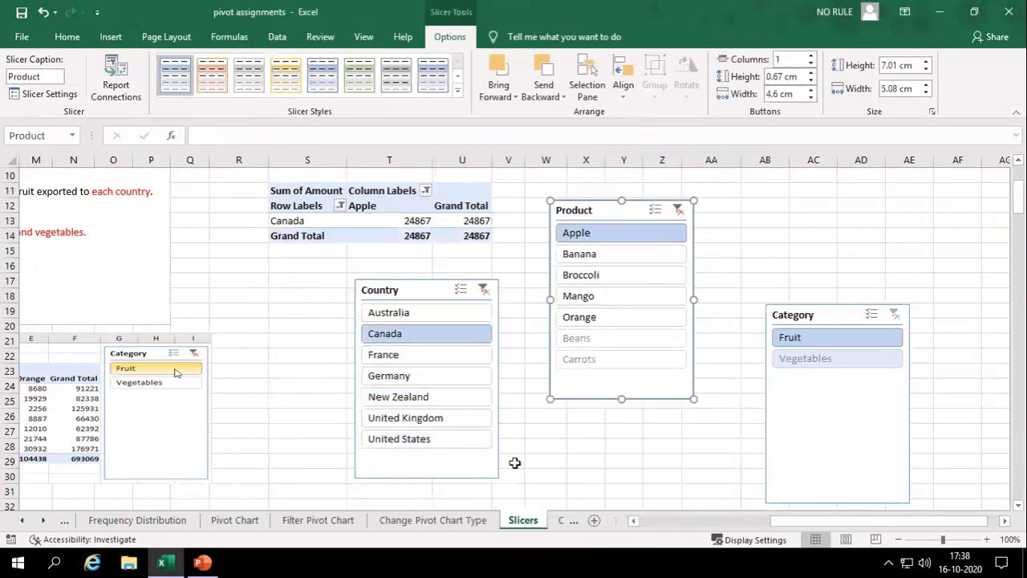
{"action": "left_click", "coordinate": [426, 417], "text": "ctrl"}
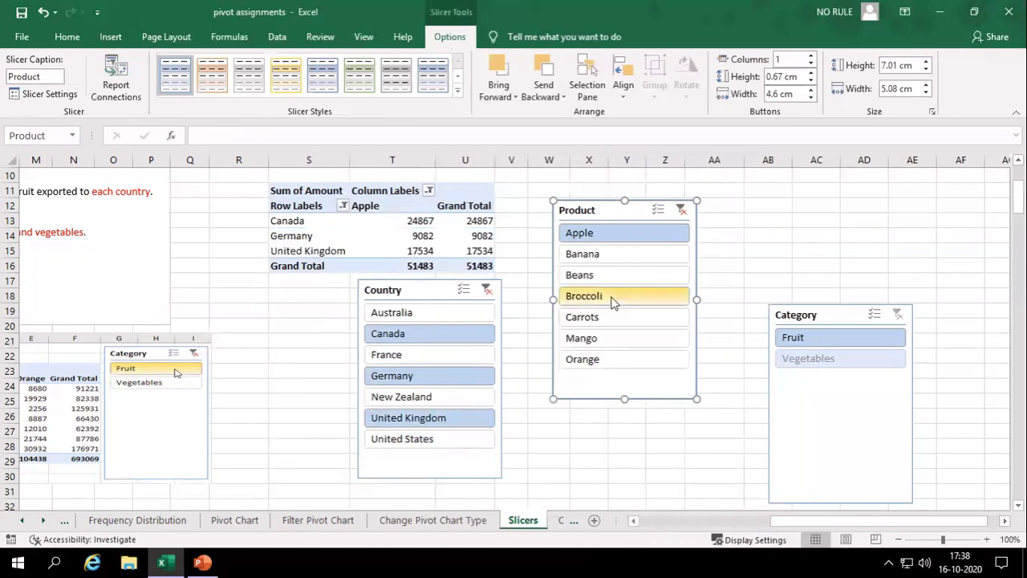
Go to the Calculated Field sheet and review its instructions, the tax formula, the sample table and the existing pivot table
{"action": "left_click", "coordinate": [568, 521]}
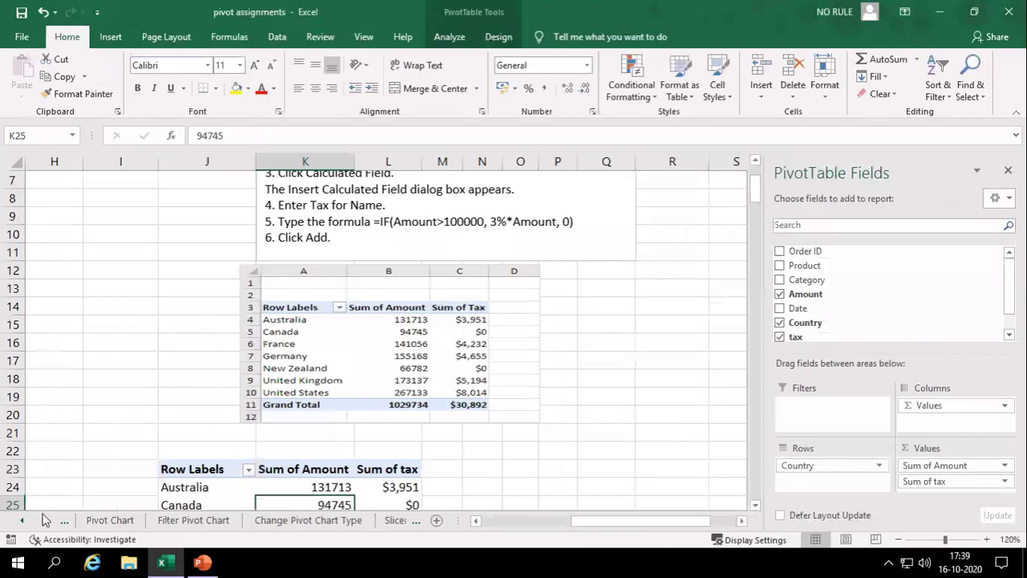
{"action": "left_click", "coordinate": [395, 520]}
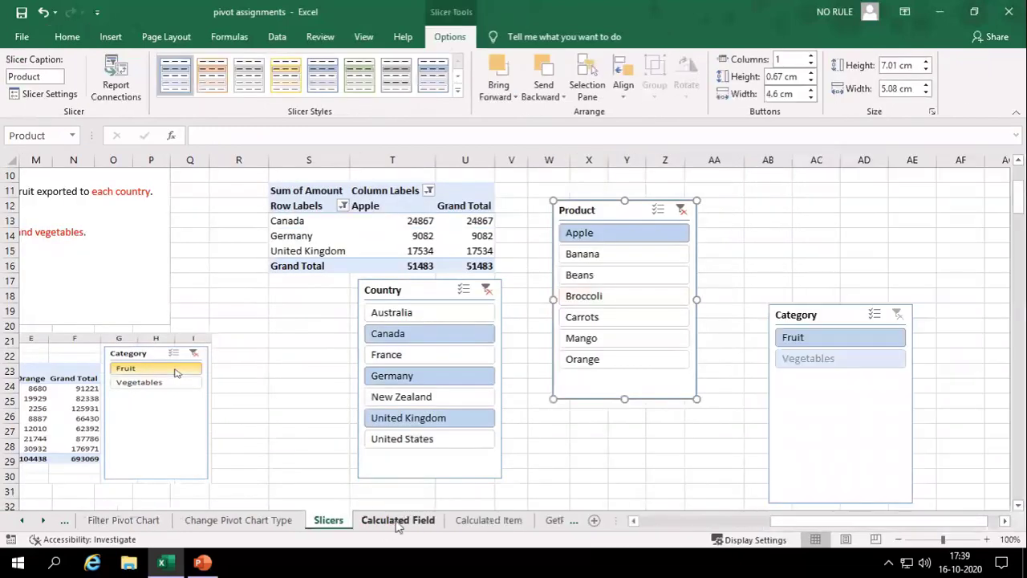
{"action": "left_click", "coordinate": [423, 522]}
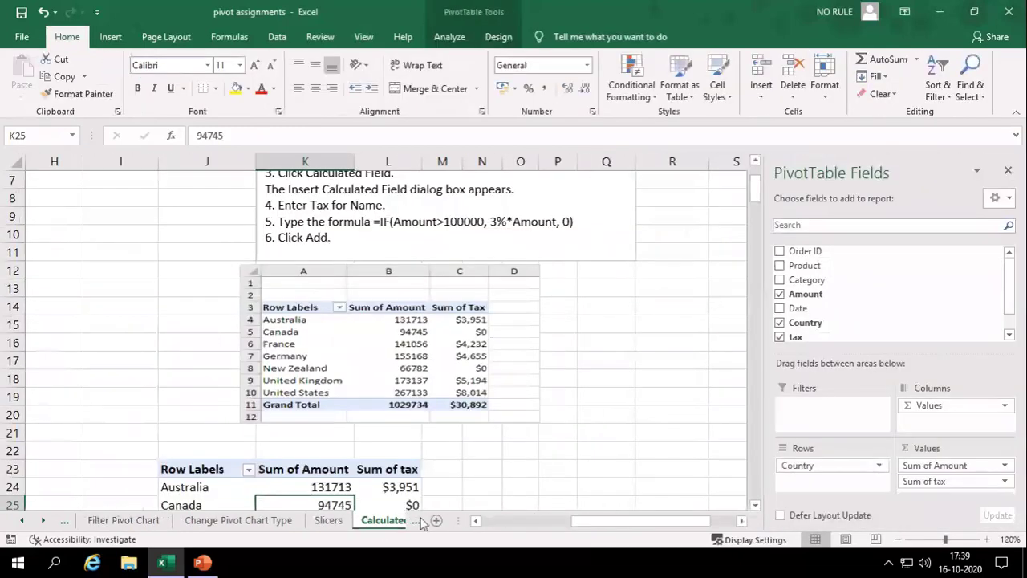
{"action": "scroll", "coordinate": [482, 429], "scroll_direction": "down", "scroll_amount": 1}
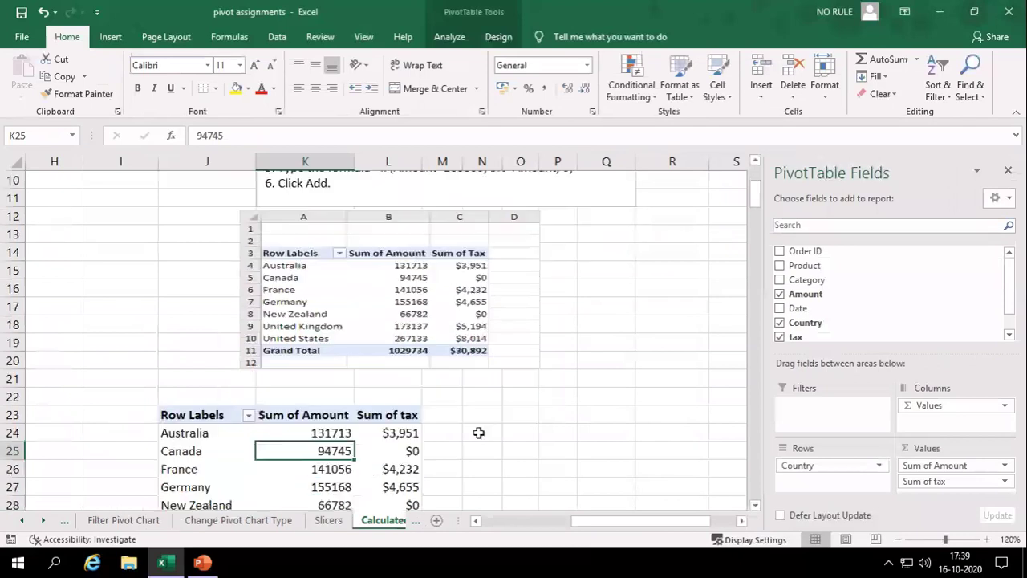
{"action": "scroll", "coordinate": [414, 269], "scroll_direction": "up", "scroll_amount": 2}
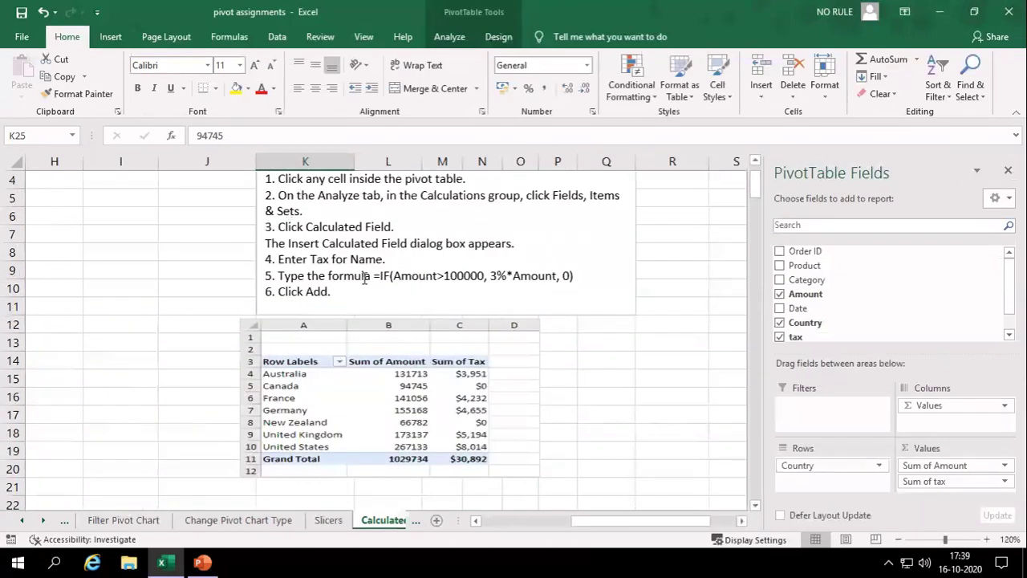
{"action": "left_click_drag", "start_coordinate": [379, 277], "coordinate": [552, 292]}
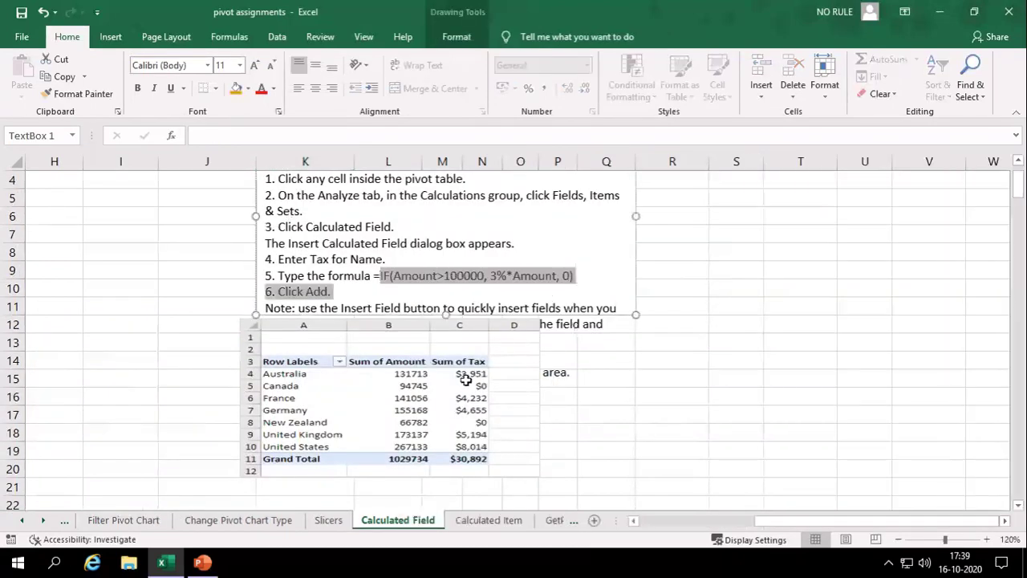
{"action": "scroll", "coordinate": [481, 382], "scroll_direction": "down", "scroll_amount": 3}
{"action": "left_click", "coordinate": [642, 339]}
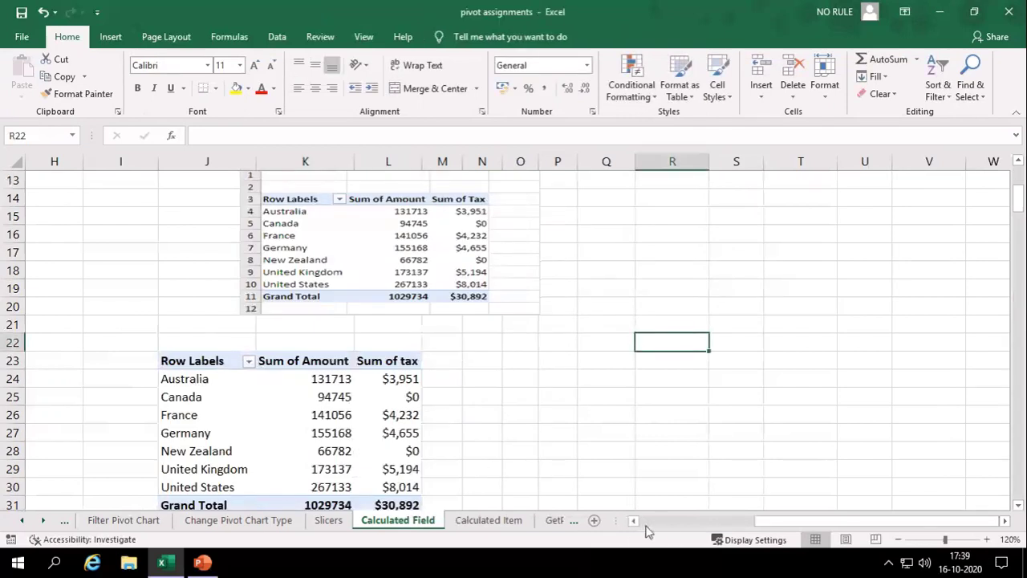
Try to create a pivot table from the Calculated Field sheet's order data on the existing worksheet
{"action": "left_click_drag", "start_coordinate": [647, 522], "coordinate": [641, 522]}
{"action": "left_click", "coordinate": [152, 311]}
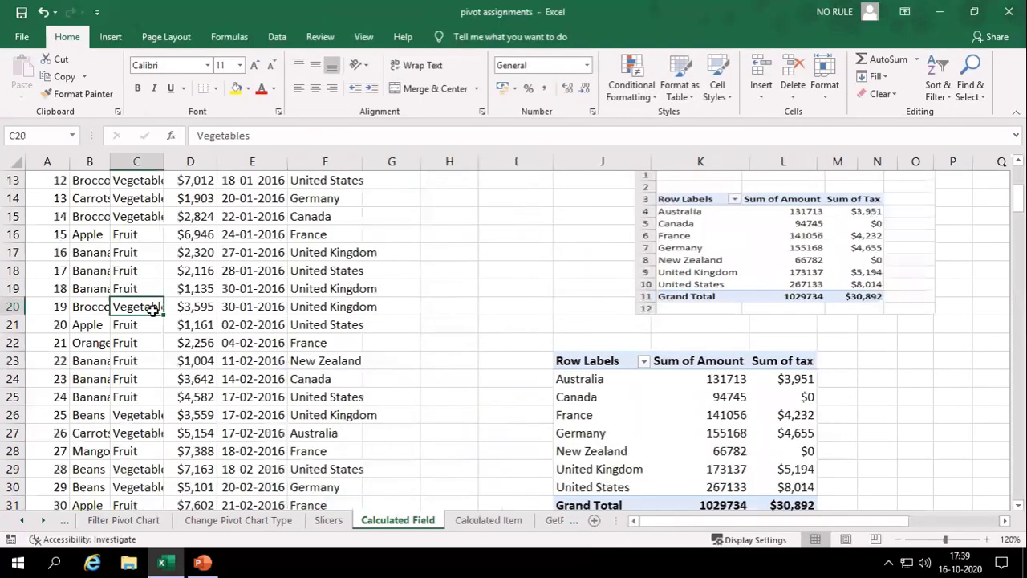
{"action": "left_click", "coordinate": [111, 37]}
{"action": "left_click", "coordinate": [32, 88]}
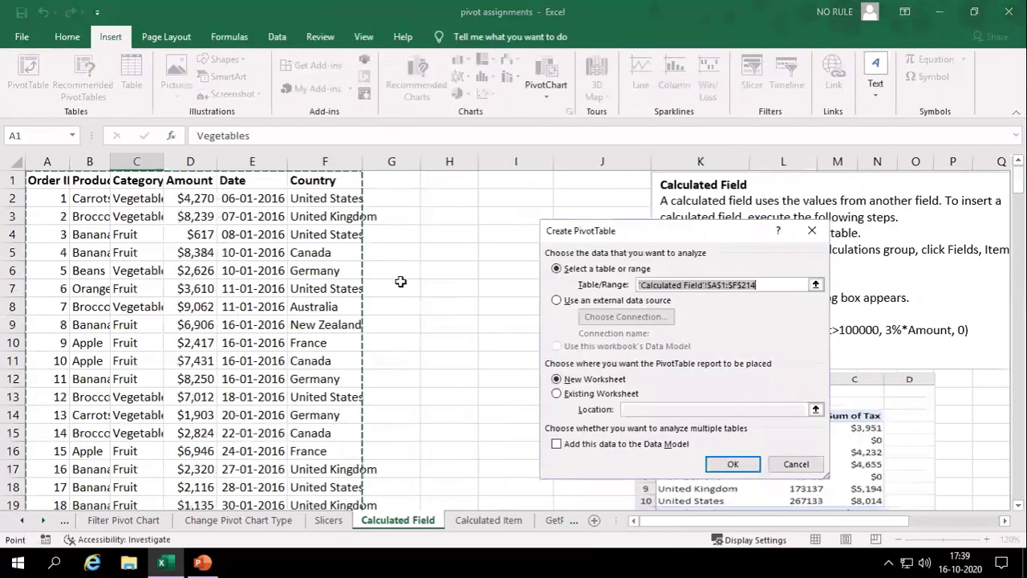
{"action": "left_click", "coordinate": [594, 395]}
{"action": "left_click", "coordinate": [444, 267]}
{"action": "left_click", "coordinate": [730, 466]}
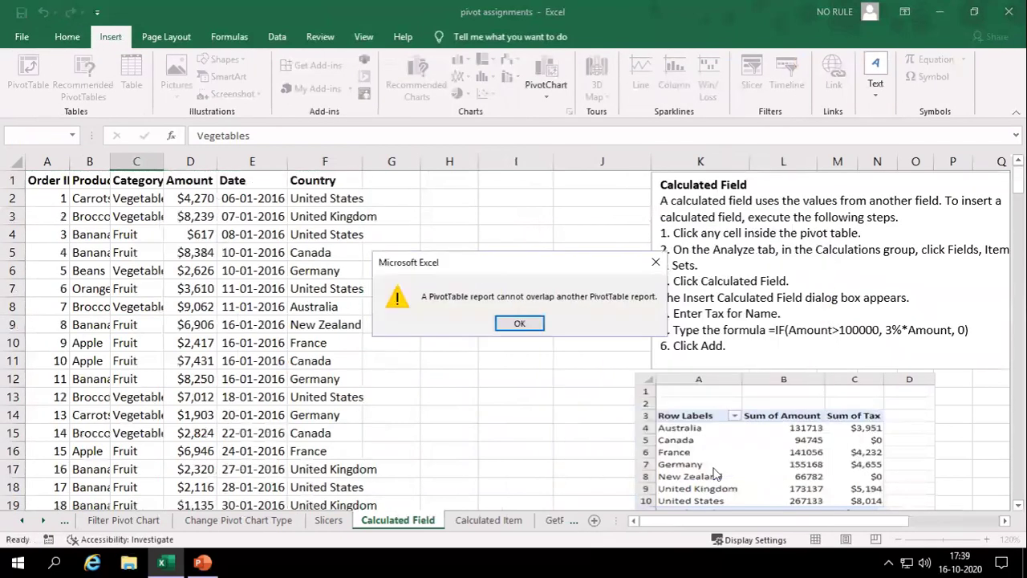
{"action": "left_click", "coordinate": [520, 322]}
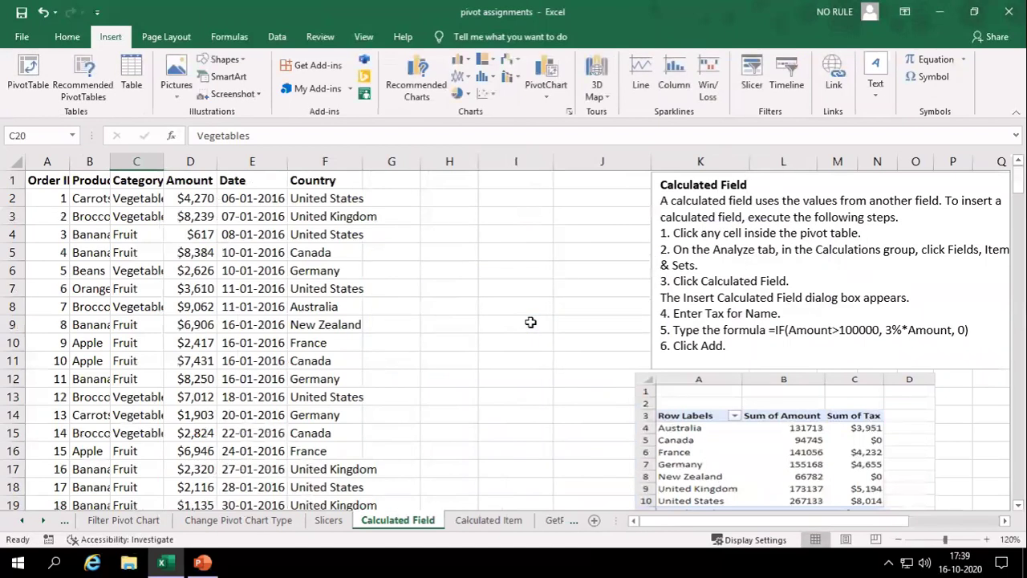
Rebuild the existing pivot table without tax, using Country as rows and summed Amount twice as values
{"action": "scroll", "coordinate": [573, 344], "scroll_direction": "down", "scroll_amount": 5}
{"action": "left_click", "coordinate": [617, 365]}
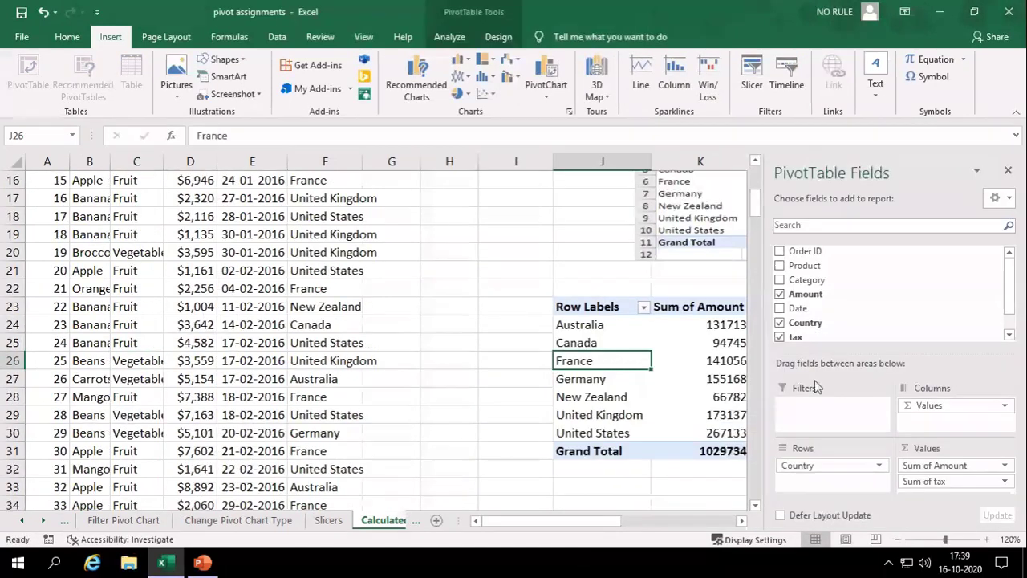
{"action": "left_click_drag", "start_coordinate": [802, 467], "coordinate": [983, 482]}
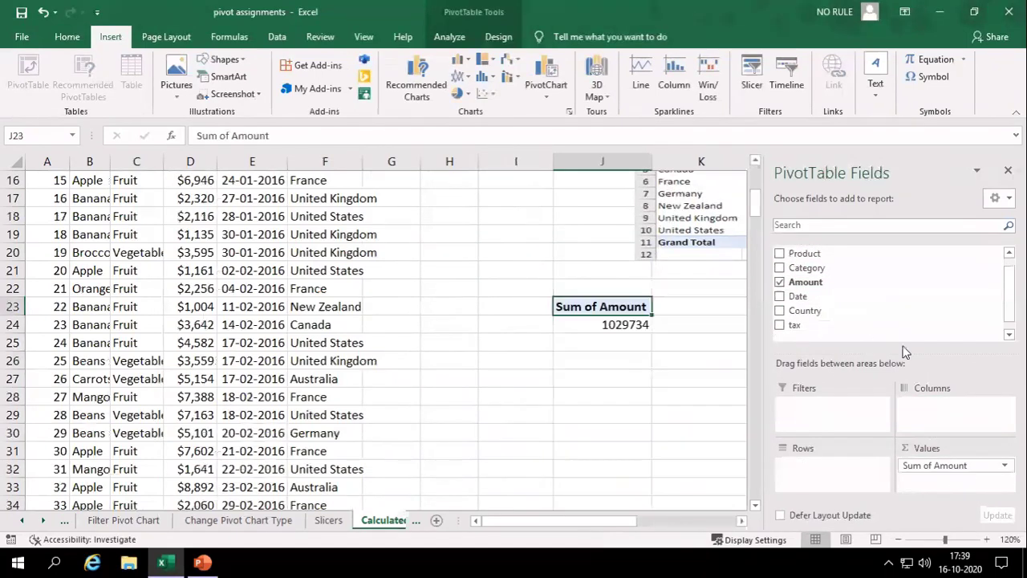
{"action": "left_click_drag", "start_coordinate": [807, 310], "coordinate": [818, 475]}
{"action": "left_click", "coordinate": [603, 504]}
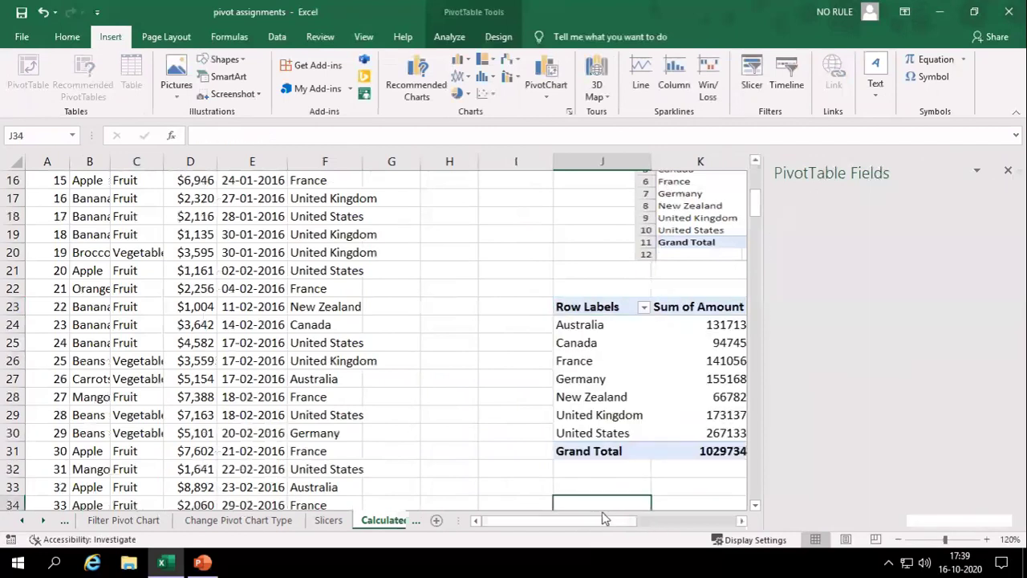
{"action": "left_click", "coordinate": [624, 433]}
{"action": "left_click_drag", "start_coordinate": [609, 520], "coordinate": [601, 426]}
{"action": "scroll", "coordinate": [601, 401], "scroll_direction": "up", "scroll_amount": 1}
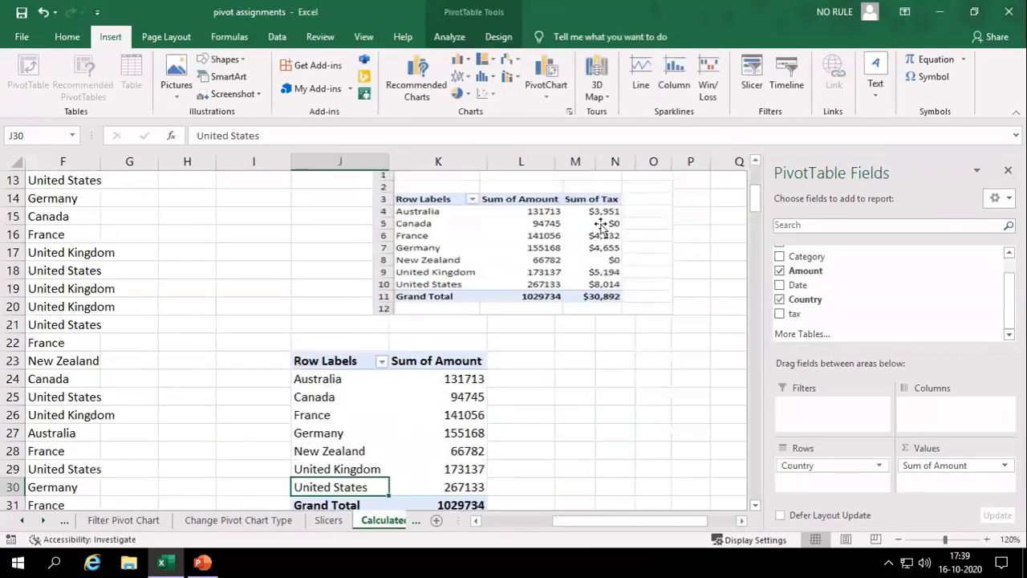
{"action": "left_click_drag", "start_coordinate": [805, 270], "coordinate": [951, 484]}
{"action": "left_click", "coordinate": [562, 397]}
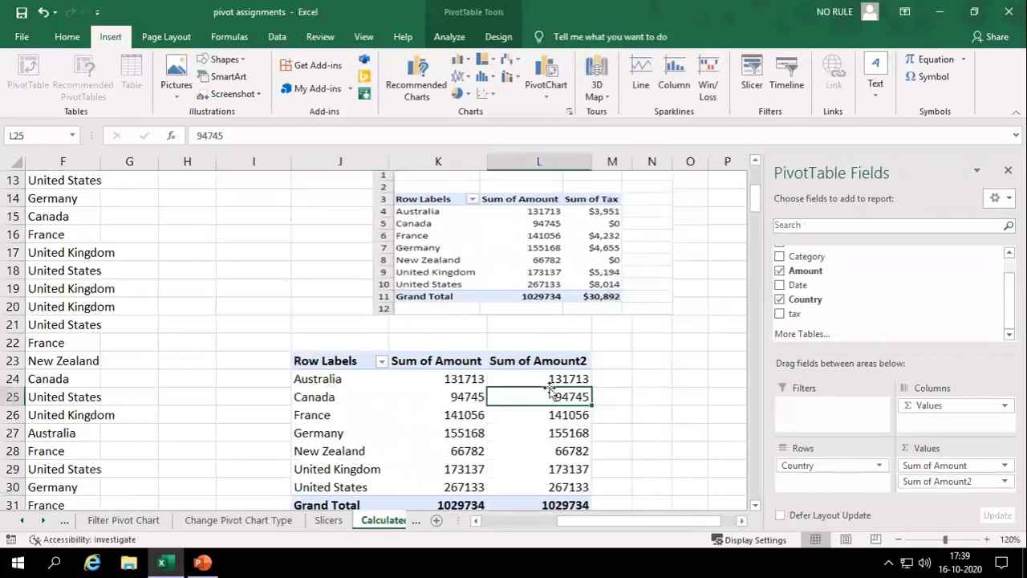
{"action": "right_click", "coordinate": [549, 399]}
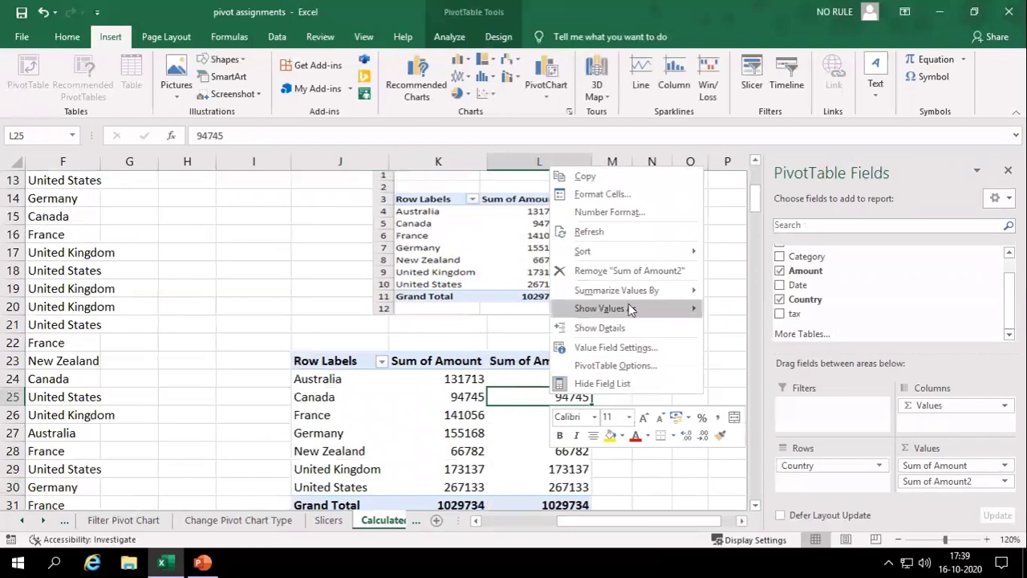
{"action": "left_click", "coordinate": [523, 393]}
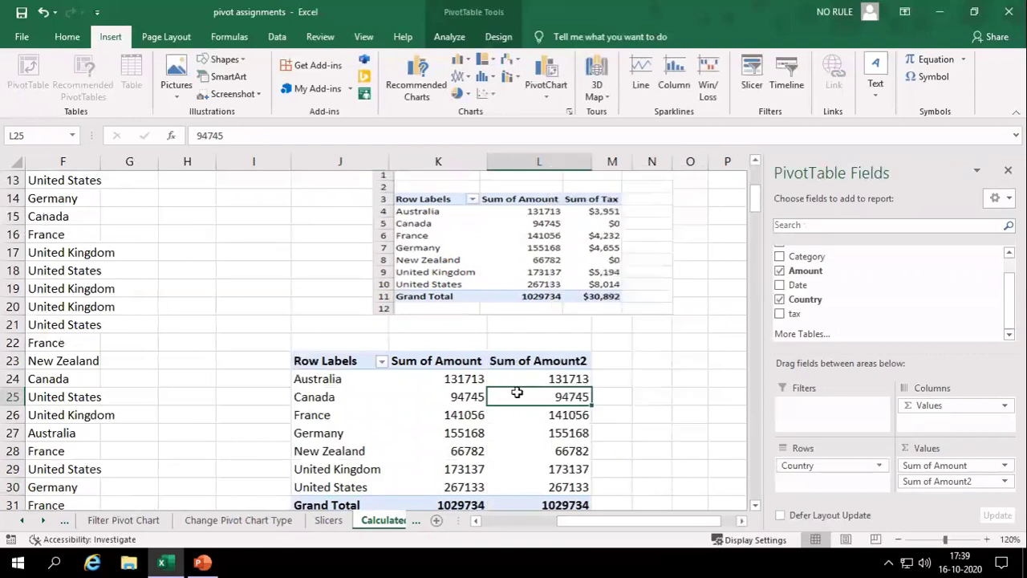
{"action": "right_click", "coordinate": [523, 393]}
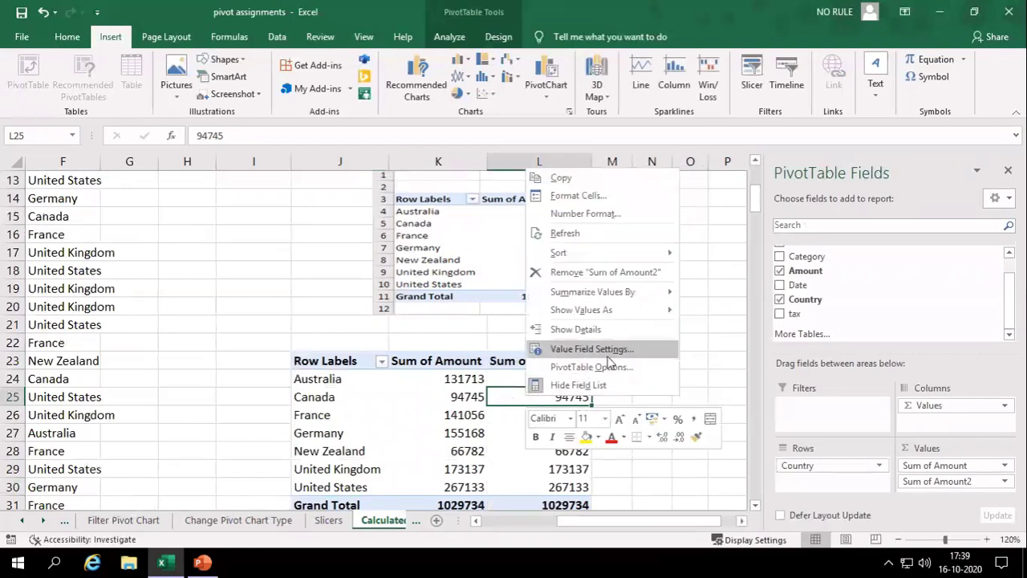
{"action": "left_click", "coordinate": [607, 350]}
{"action": "left_click", "coordinate": [731, 234]}
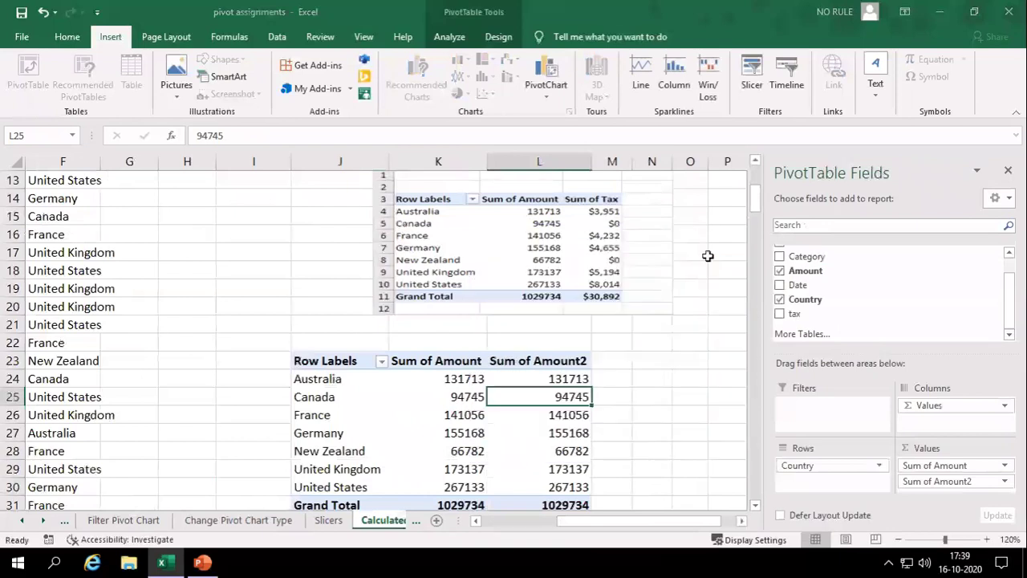
Insert a calculated field into the pivot table with the formula =if(Amount>100000,3%*Amount,0), keeping the default name
{"action": "left_click", "coordinate": [452, 37]}
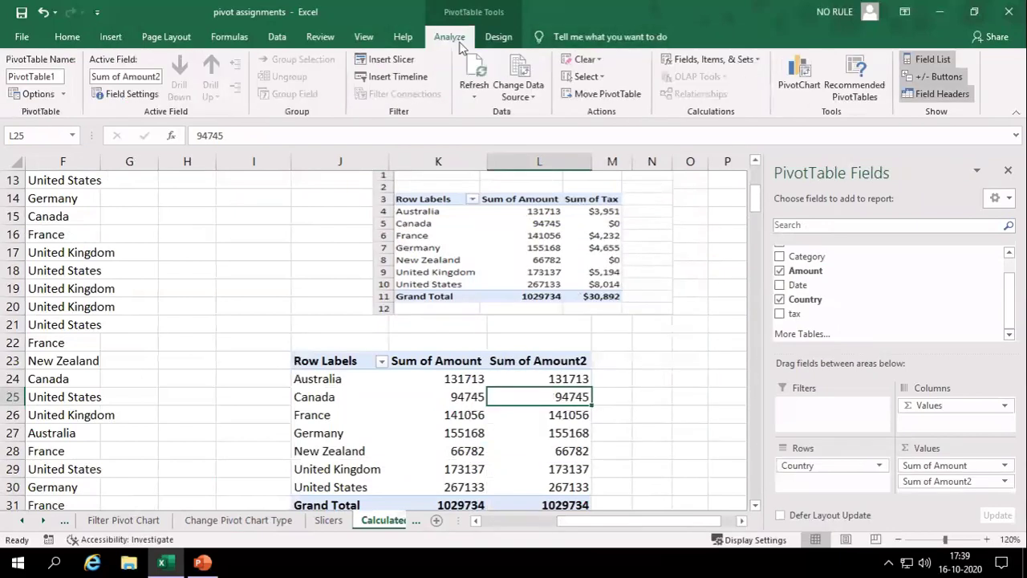
{"action": "left_click", "coordinate": [679, 62]}
{"action": "left_click", "coordinate": [690, 81]}
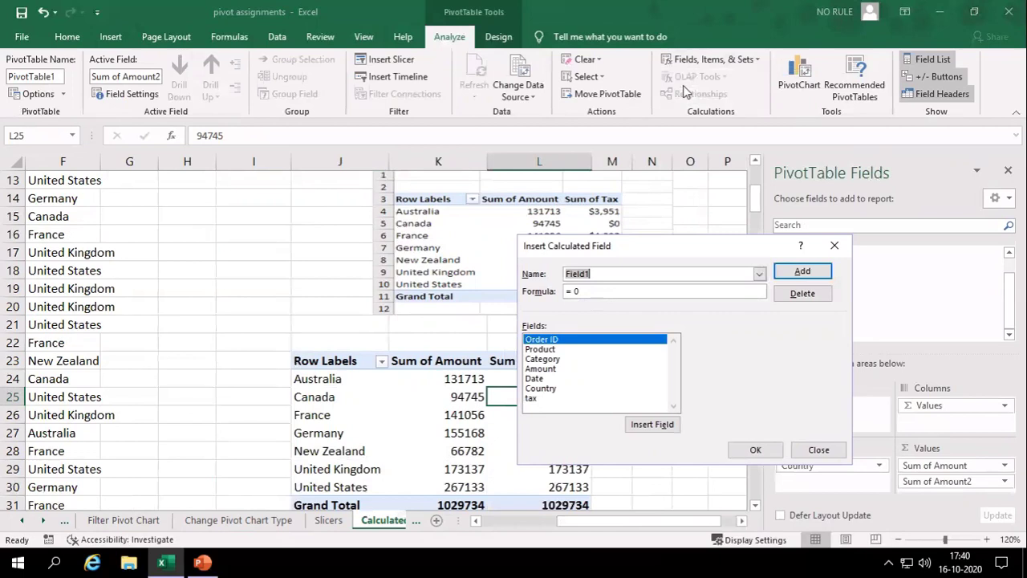
{"action": "left_click", "coordinate": [604, 292]}
{"action": "key", "text": "BackSpace"}
{"action": "key", "text": "BackSpace"}
{"action": "key", "text": "BackSpace"}
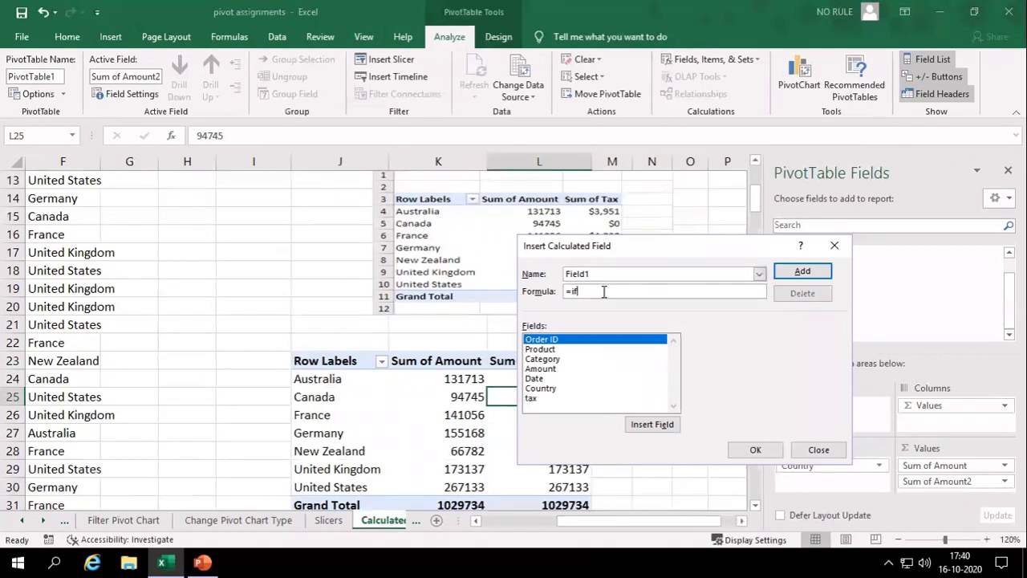
{"action": "left_click", "coordinate": [551, 369]}
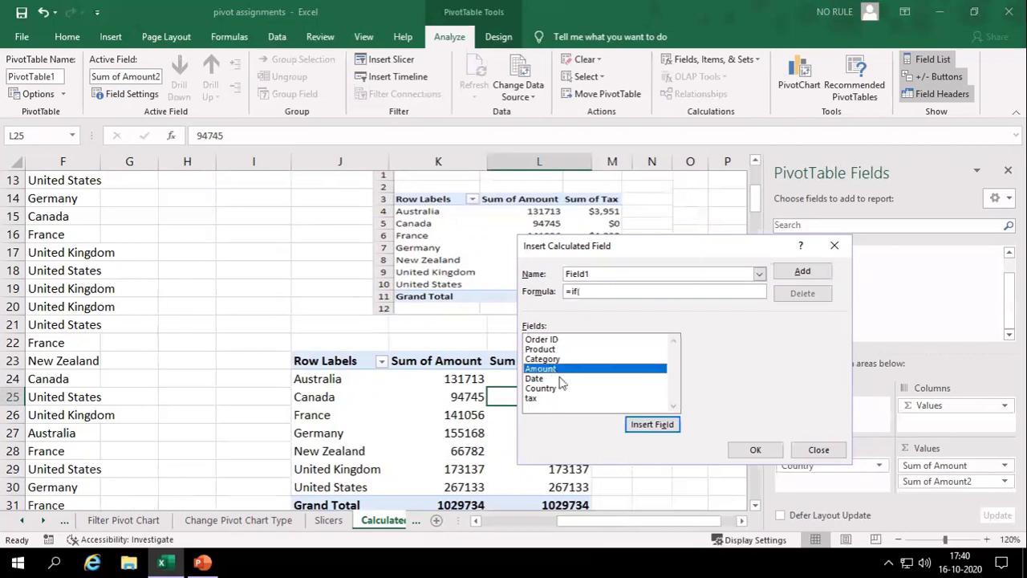
{"action": "left_click", "coordinate": [652, 425]}
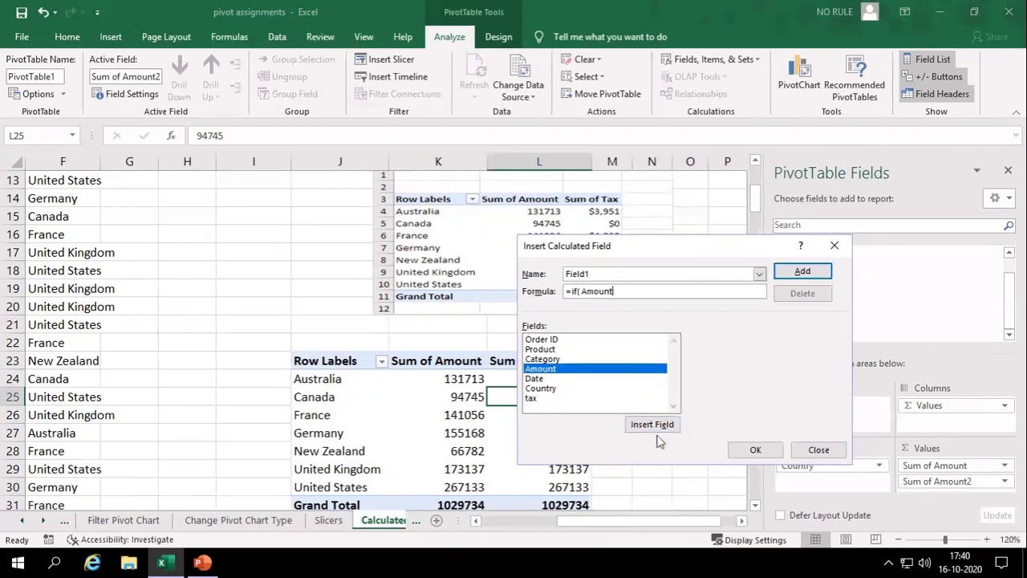
{"action": "type", "text": "> 1000"}
{"action": "type", "text": "00,3%8"}
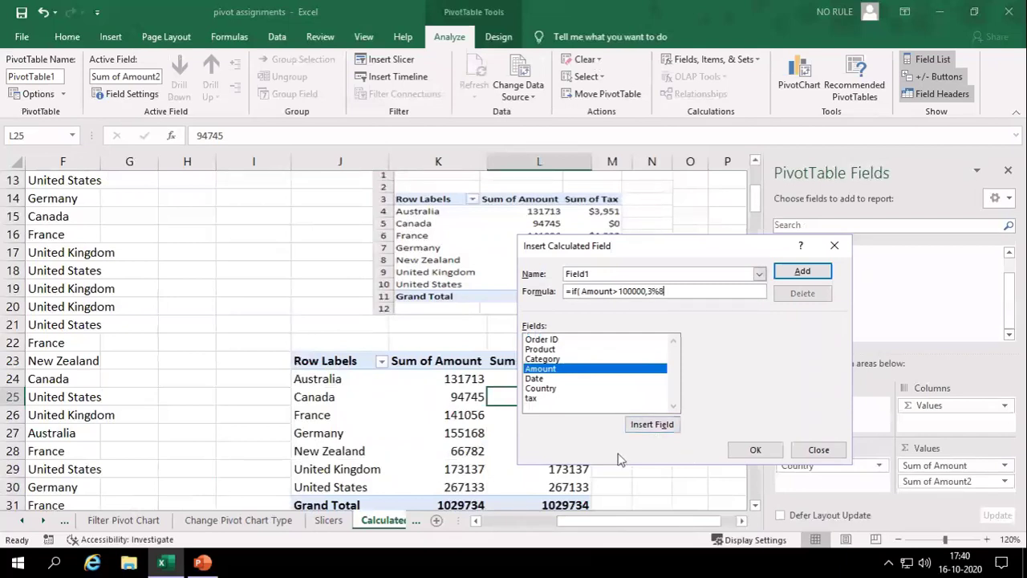
{"action": "key", "text": "BackSpace"}
{"action": "left_click", "coordinate": [652, 425]}
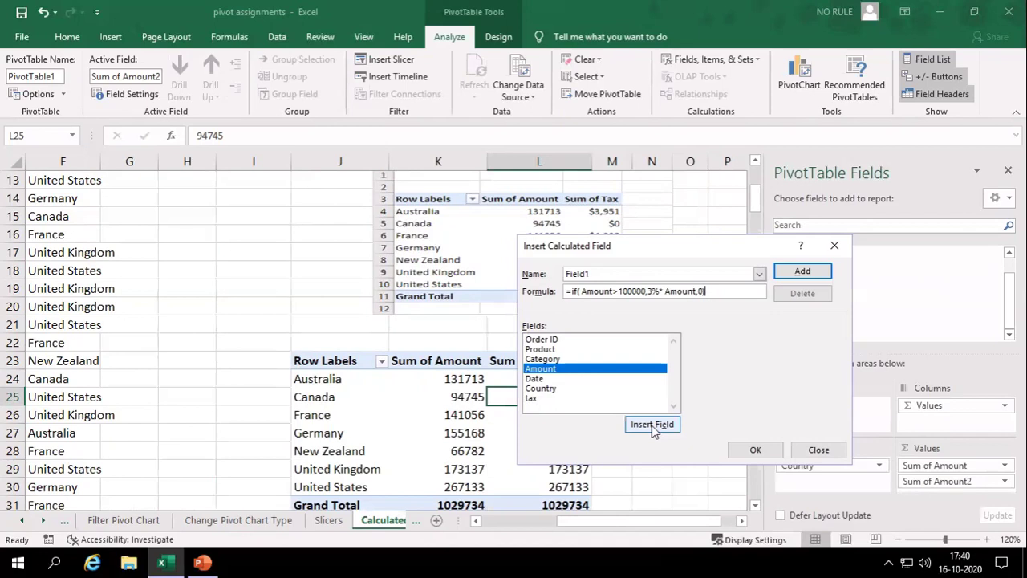
{"action": "left_click", "coordinate": [755, 450]}
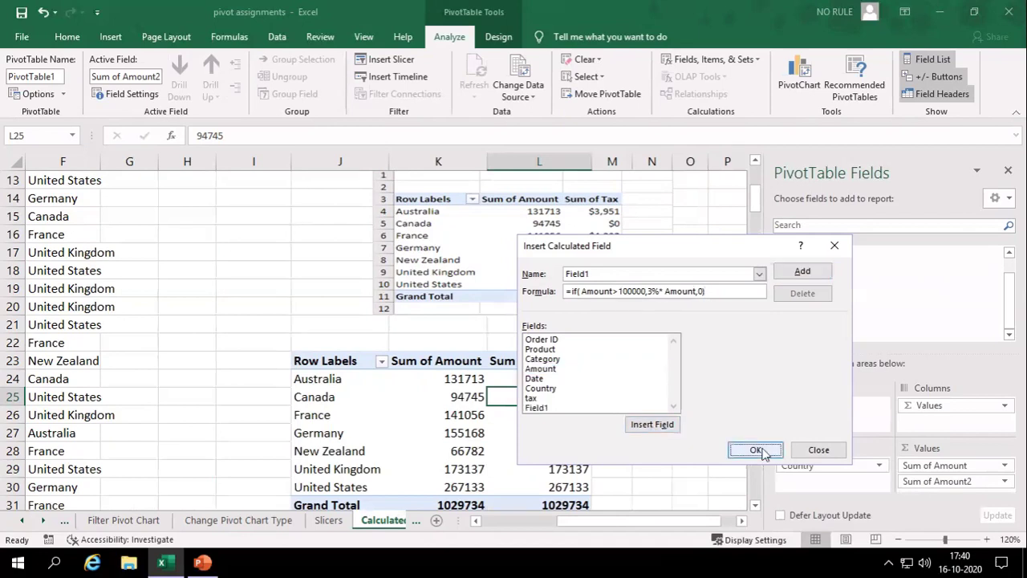
Remove the duplicate Sum of Amount2 from the pivot table's values
{"action": "left_click", "coordinate": [955, 483]}
{"action": "left_click_drag", "start_coordinate": [955, 483], "coordinate": [942, 317]}
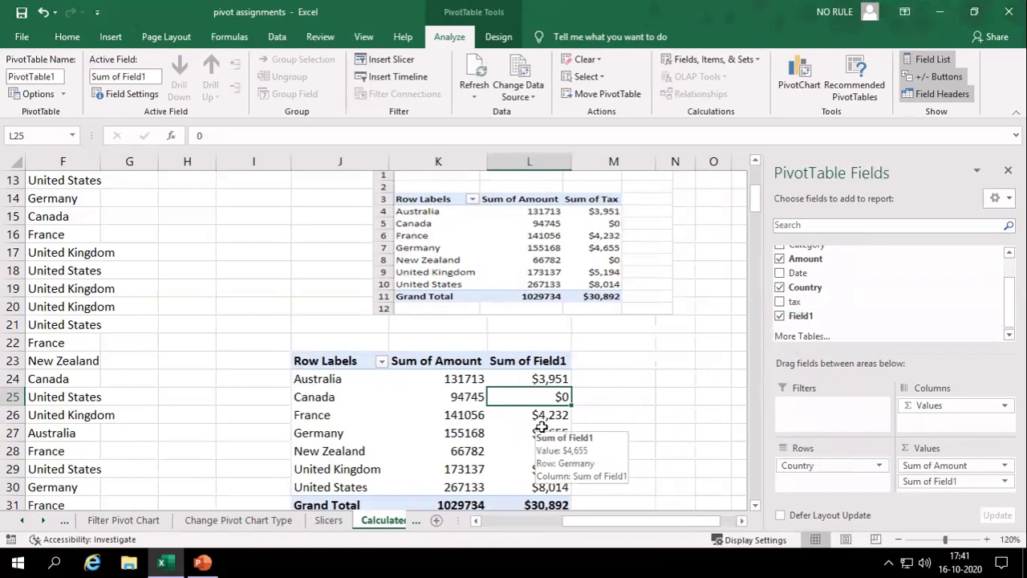
On the Calculated Item sheet, create a pivot table from the order data at cell R10 of the existing worksheet
{"action": "left_click", "coordinate": [416, 524]}
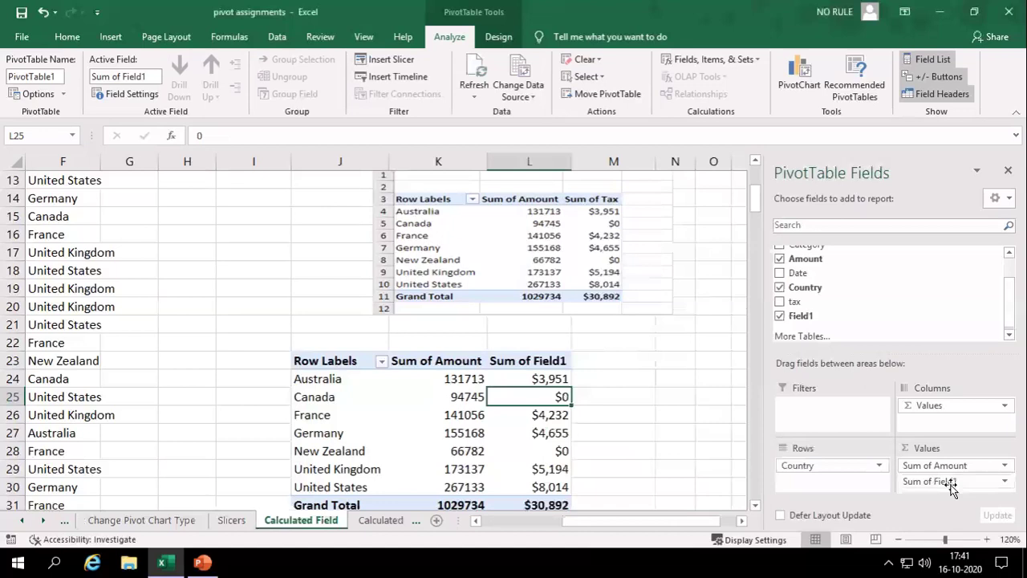
{"action": "left_click", "coordinate": [414, 520]}
{"action": "left_click", "coordinate": [345, 520]}
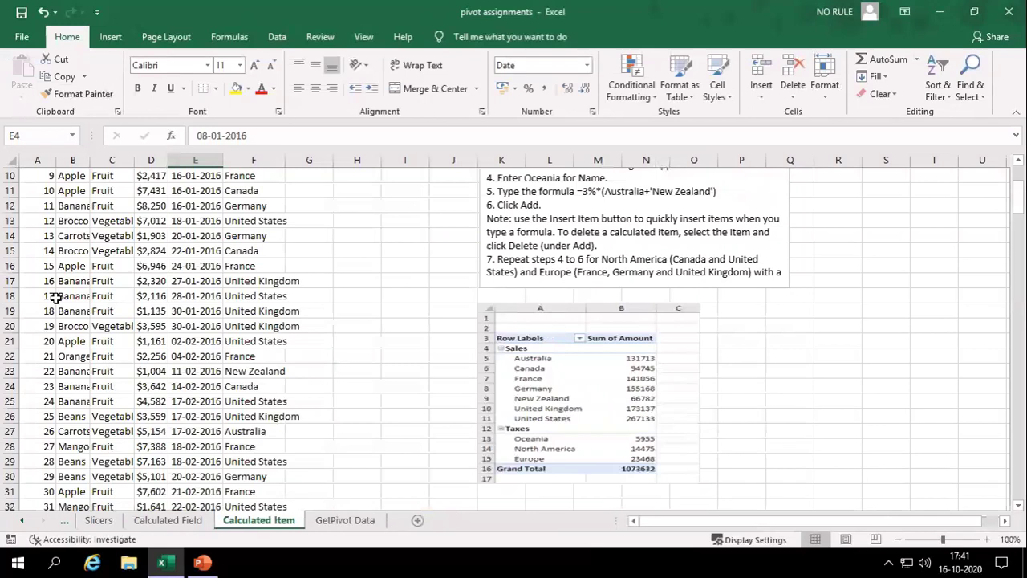
{"action": "left_click", "coordinate": [75, 268]}
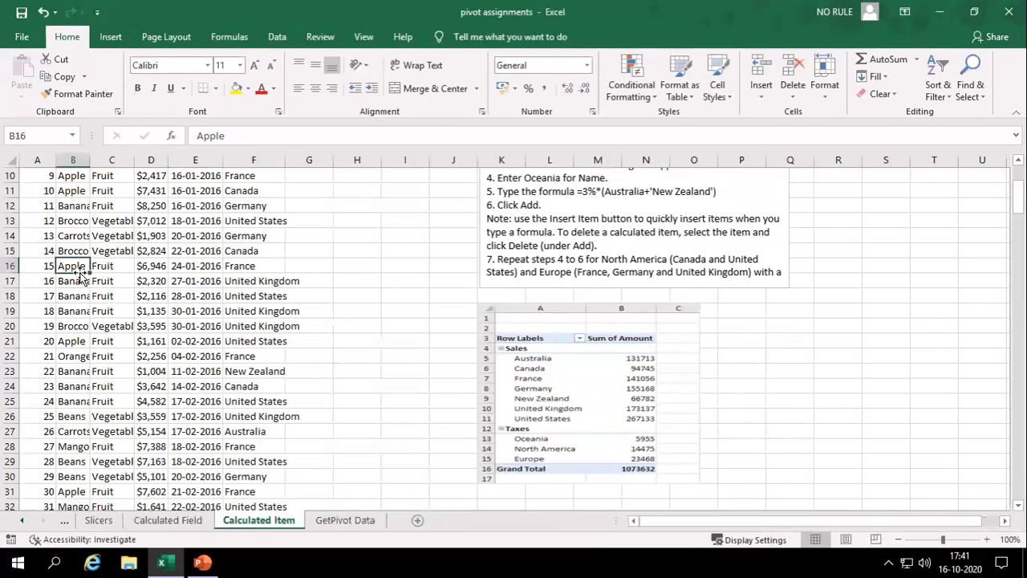
{"action": "left_click", "coordinate": [111, 37]}
{"action": "left_click", "coordinate": [28, 76]}
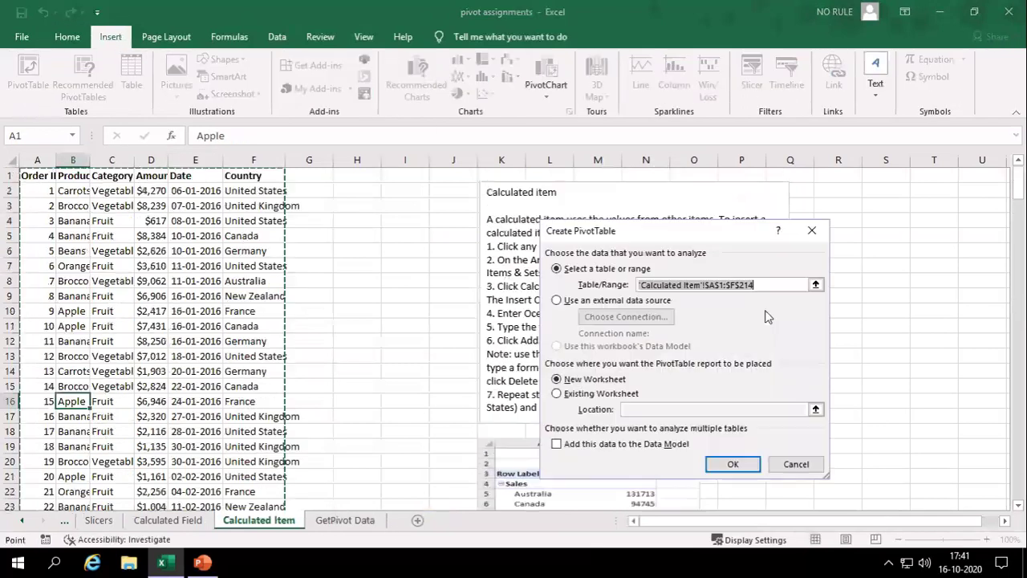
{"action": "left_click", "coordinate": [602, 393]}
{"action": "left_click", "coordinate": [850, 312]}
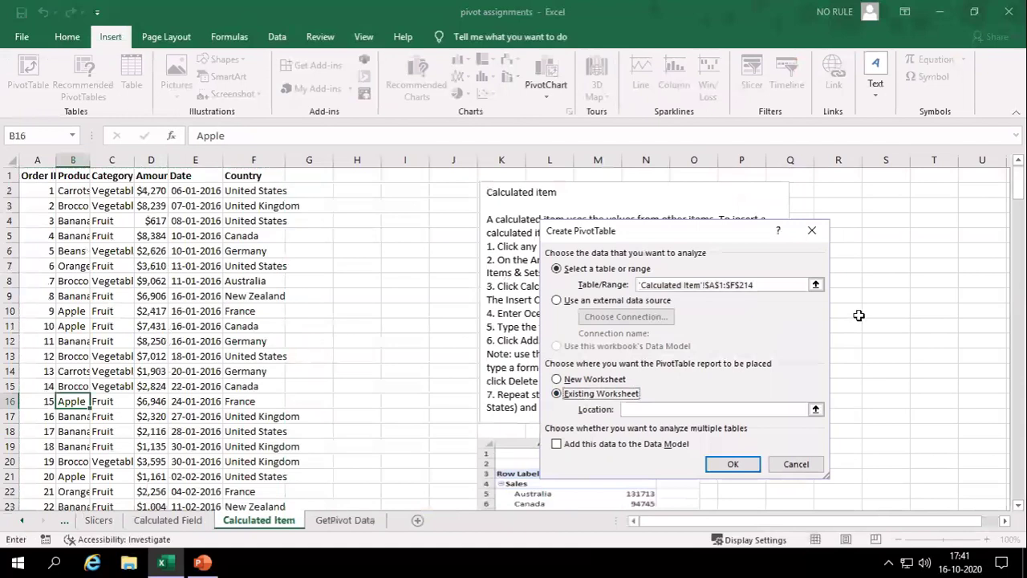
{"action": "left_click", "coordinate": [716, 469]}
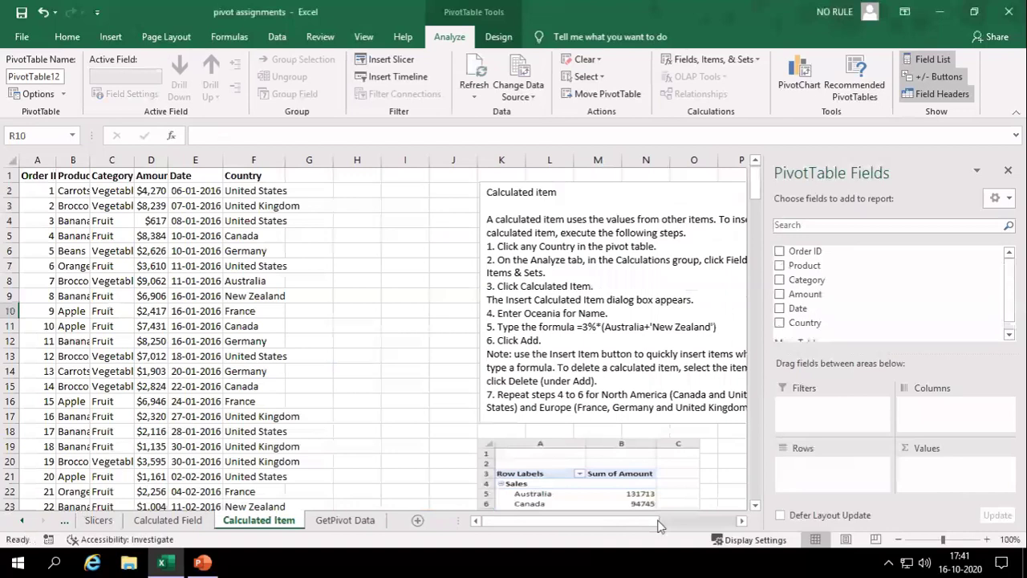
Lay out the new pivot table with Country as rows and the sum of Amount as values
{"action": "left_click_drag", "start_coordinate": [658, 526], "coordinate": [672, 523]}
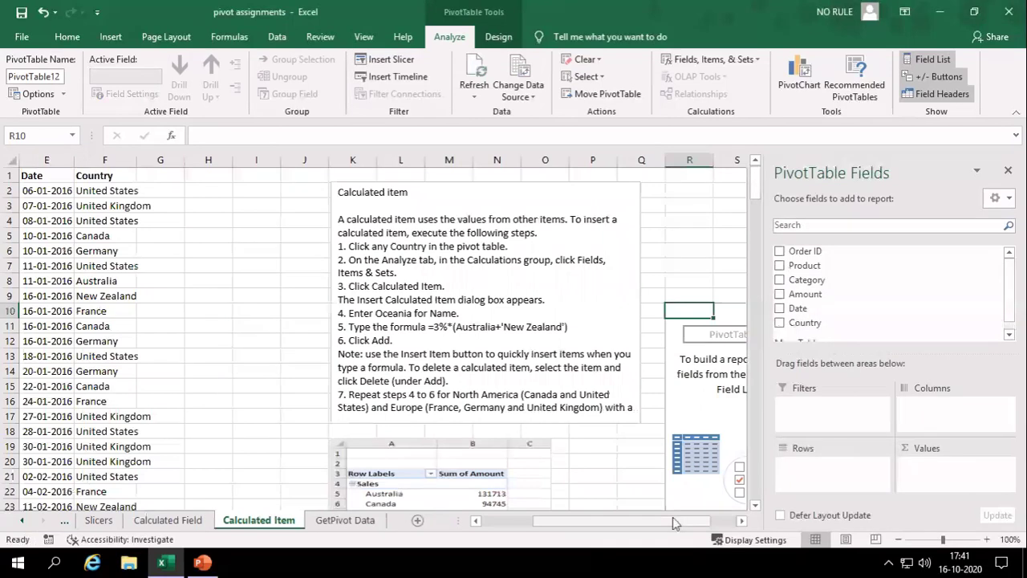
{"action": "left_click_drag", "start_coordinate": [826, 324], "coordinate": [842, 476]}
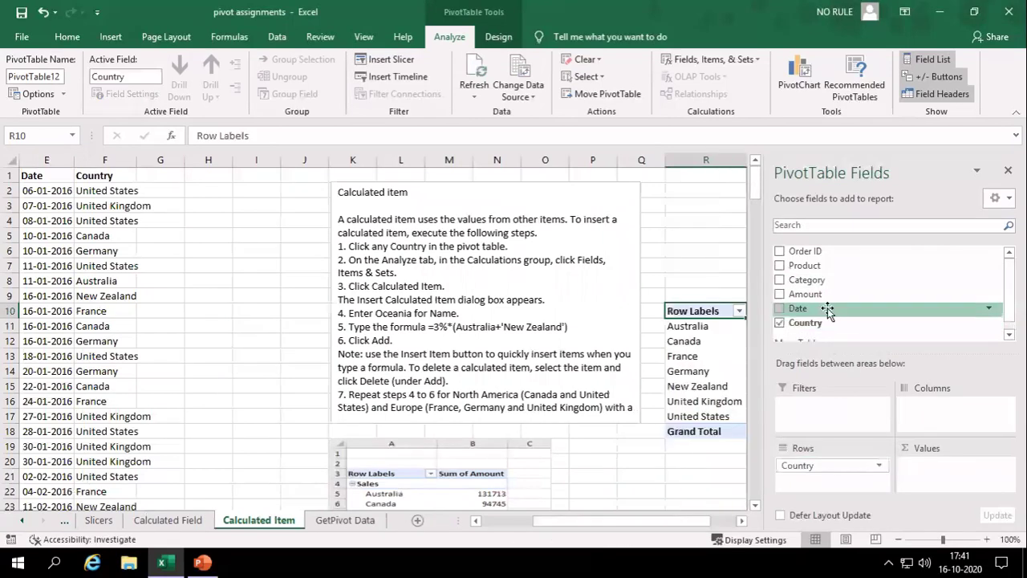
{"action": "left_click_drag", "start_coordinate": [828, 297], "coordinate": [955, 485]}
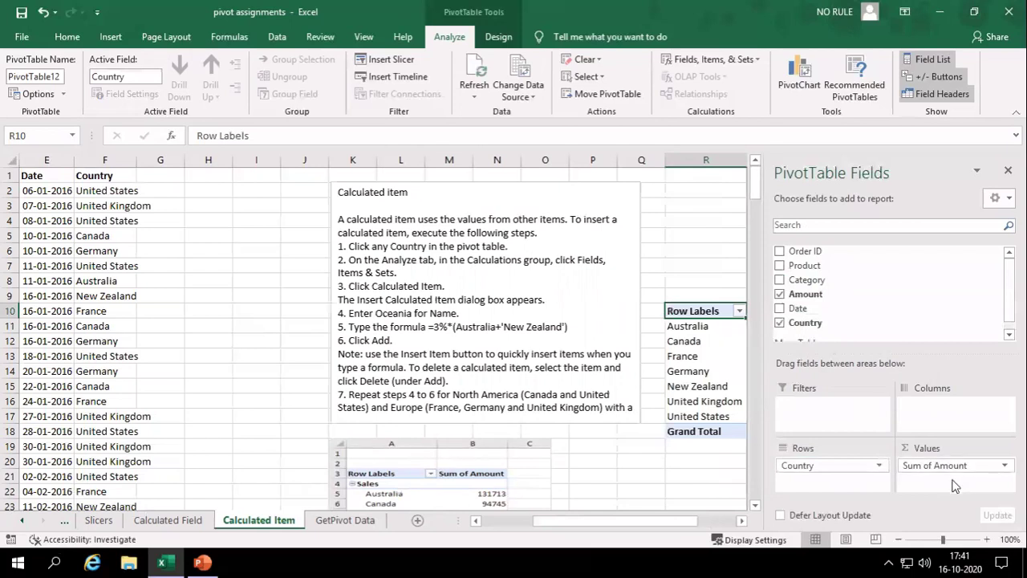
{"action": "scroll", "coordinate": [617, 363], "scroll_direction": "down", "scroll_amount": 1}
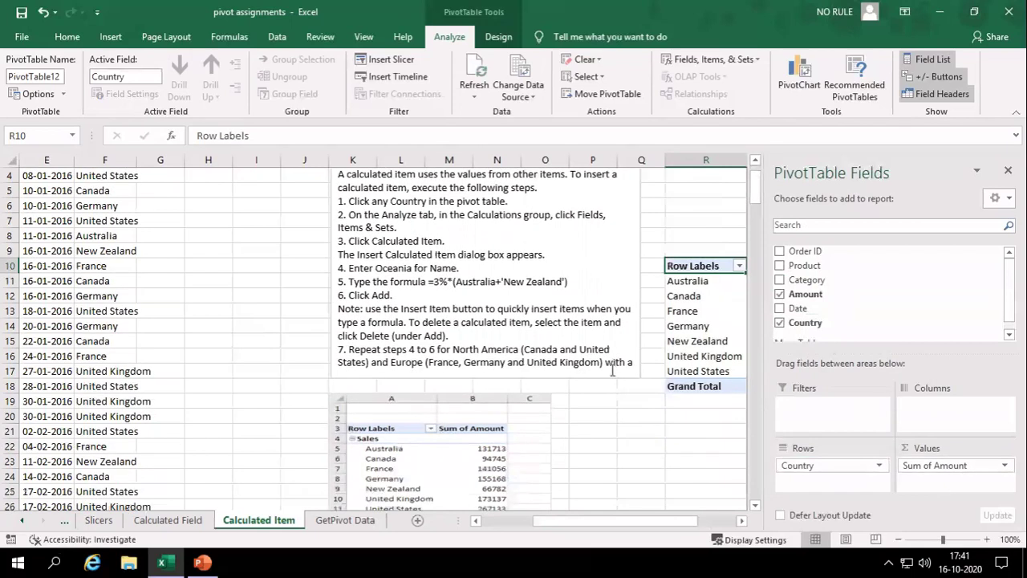
{"action": "scroll", "coordinate": [613, 369], "scroll_direction": "down", "scroll_amount": 2}
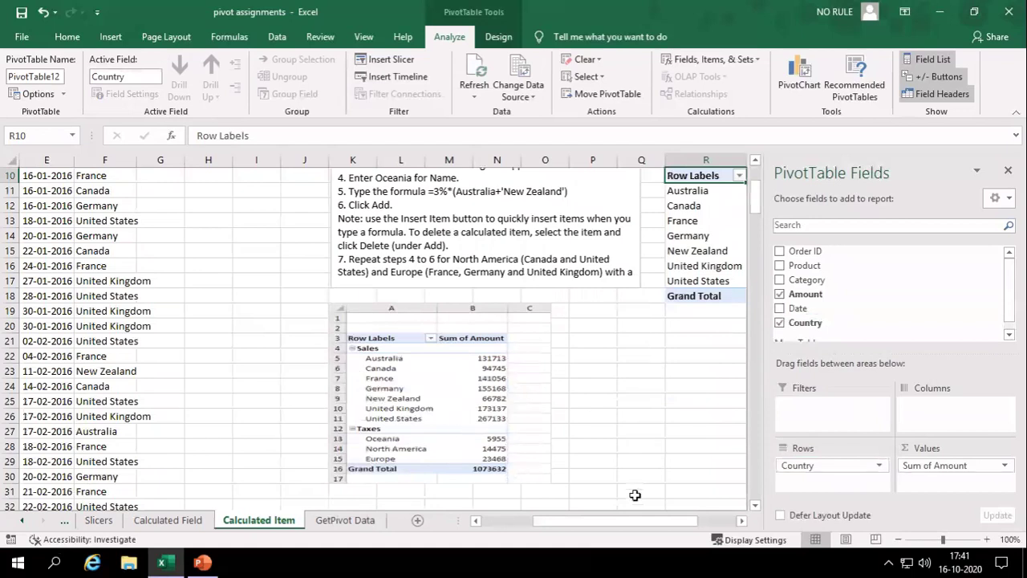
{"action": "left_click", "coordinate": [696, 194]}
{"action": "scroll", "coordinate": [690, 401], "scroll_direction": "up", "scroll_amount": 2}
{"action": "left_click_drag", "start_coordinate": [678, 522], "coordinate": [703, 522]}
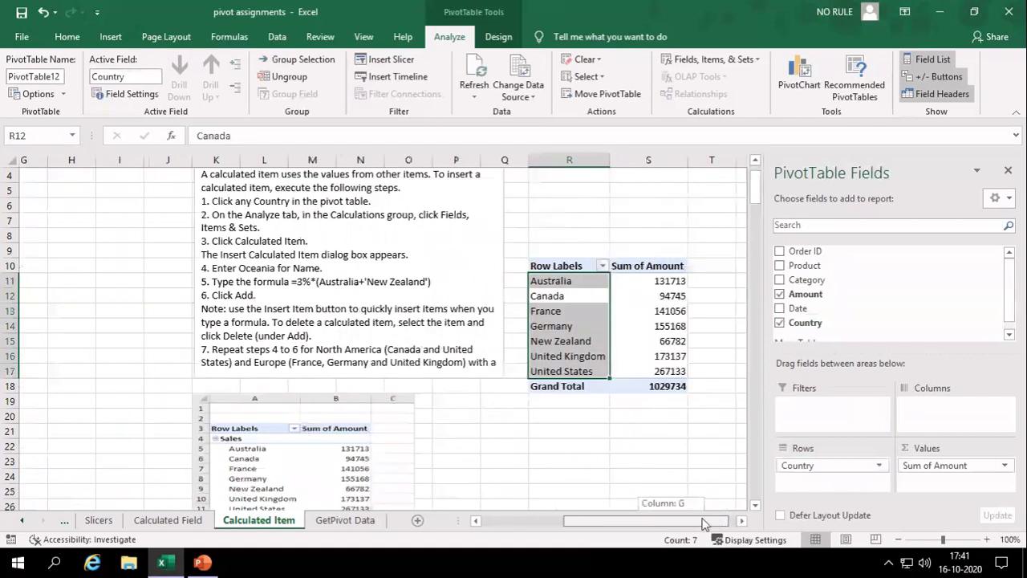
{"action": "left_click_drag", "start_coordinate": [704, 524], "coordinate": [716, 522]}
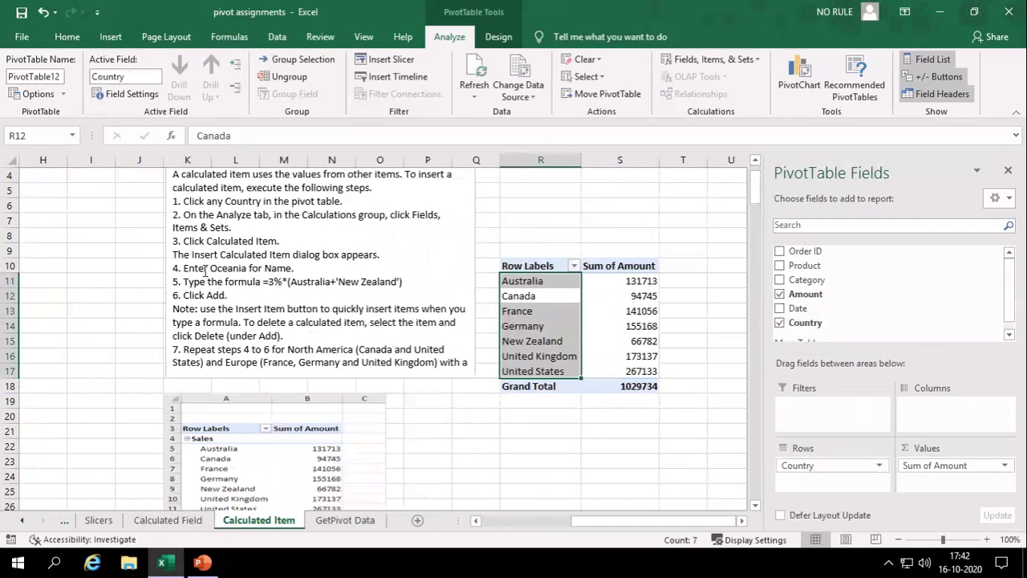
{"action": "left_click", "coordinate": [559, 314]}
{"action": "left_click", "coordinate": [625, 310]}
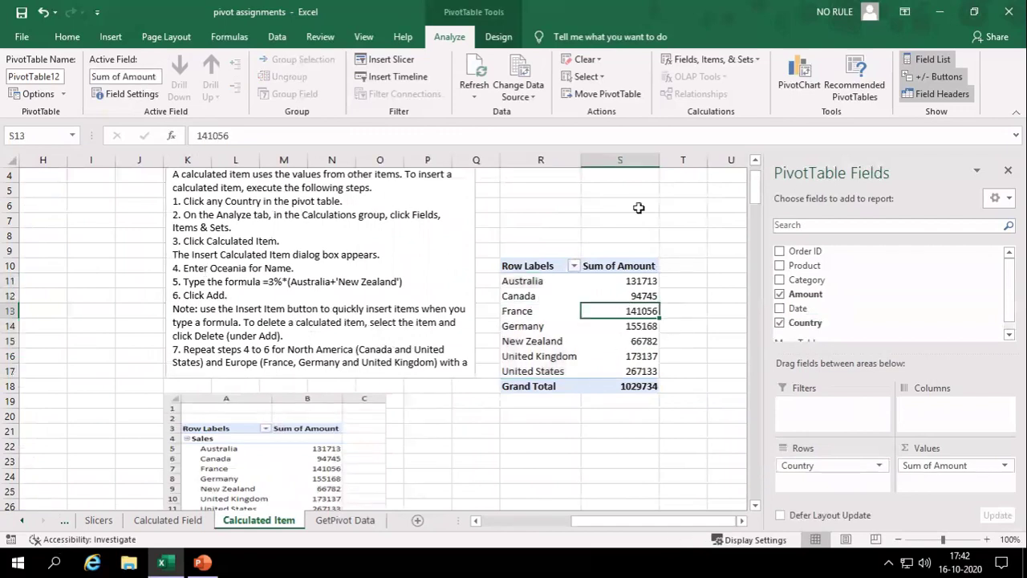
{"action": "left_click", "coordinate": [711, 59]}
{"action": "left_click", "coordinate": [554, 289]}
{"action": "left_click", "coordinate": [744, 64]}
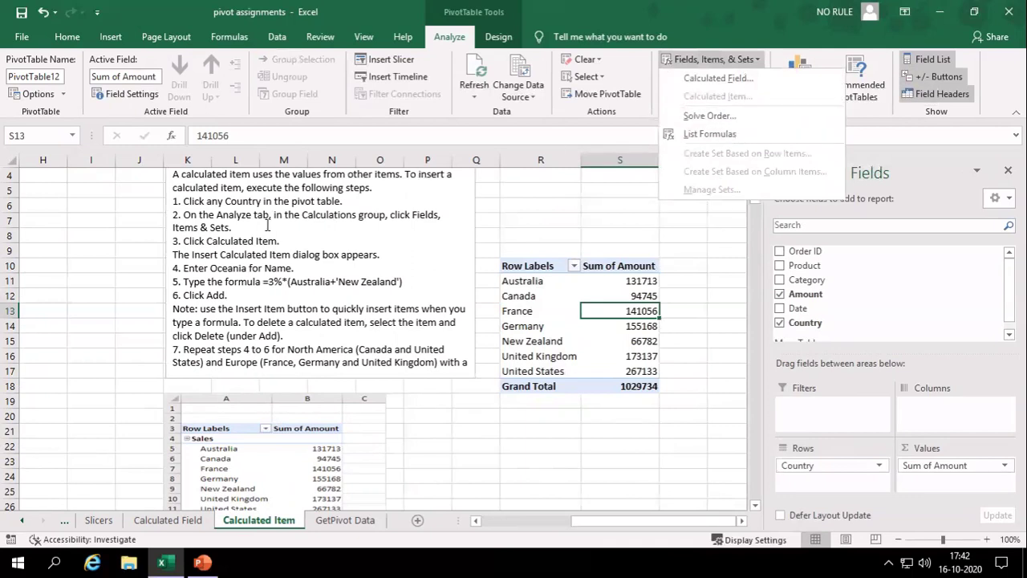
Start a calculated item in the pivot table's Country field and name it ociean
{"action": "left_click", "coordinate": [520, 295]}
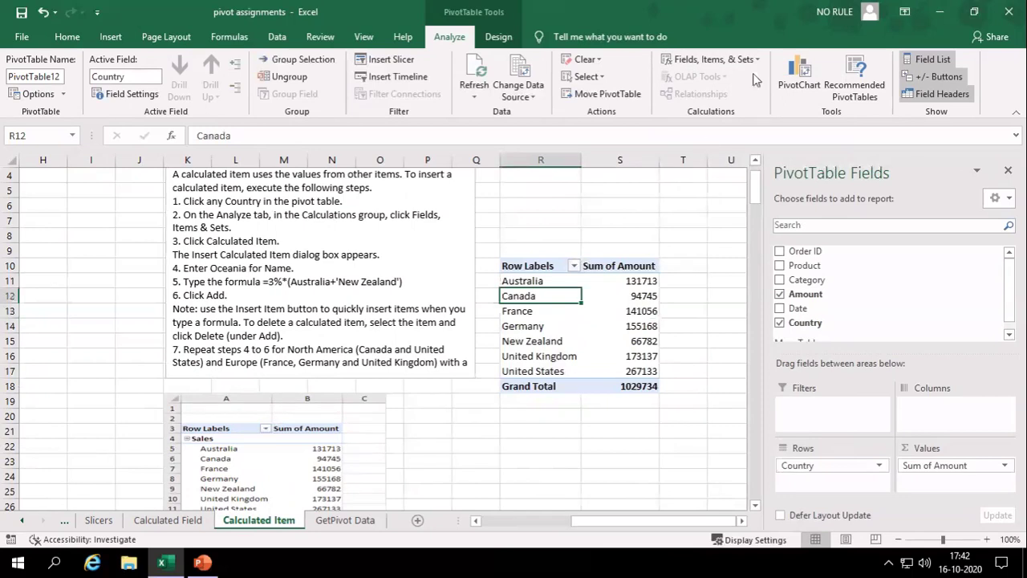
{"action": "left_click", "coordinate": [710, 59]}
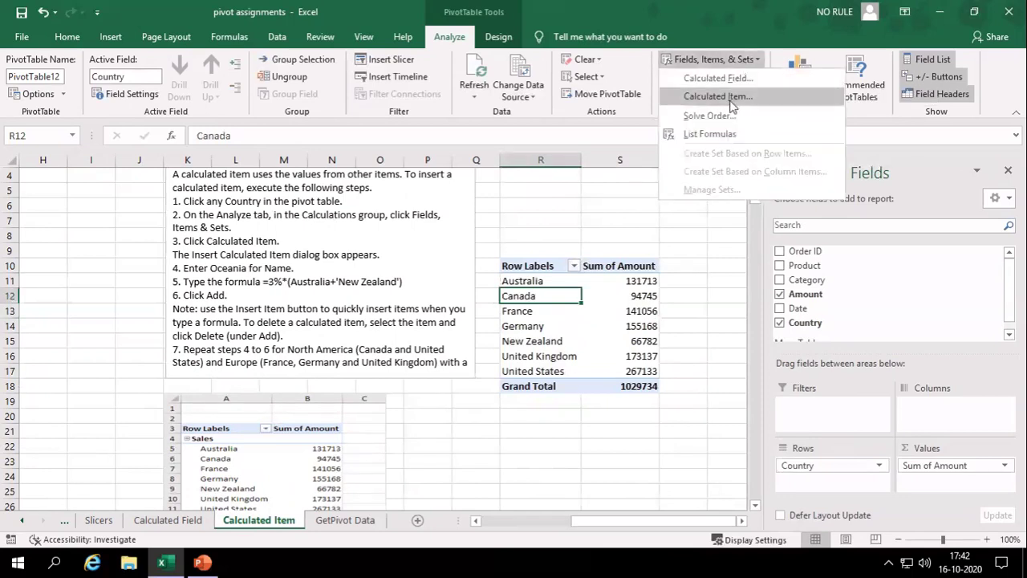
{"action": "left_click", "coordinate": [726, 97]}
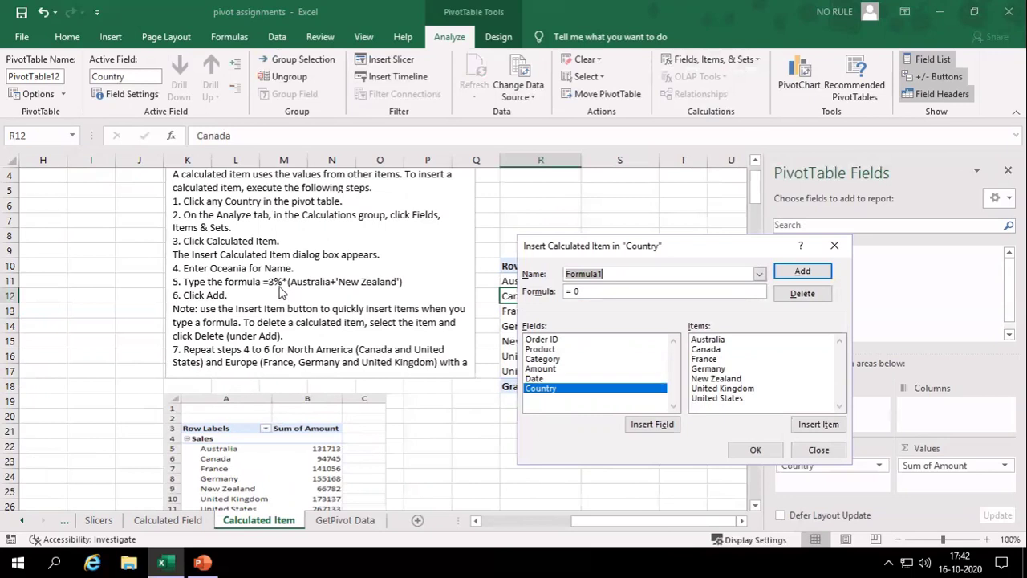
{"action": "key", "text": "BackSpace"}
{"action": "type", "text": "ocIean"}
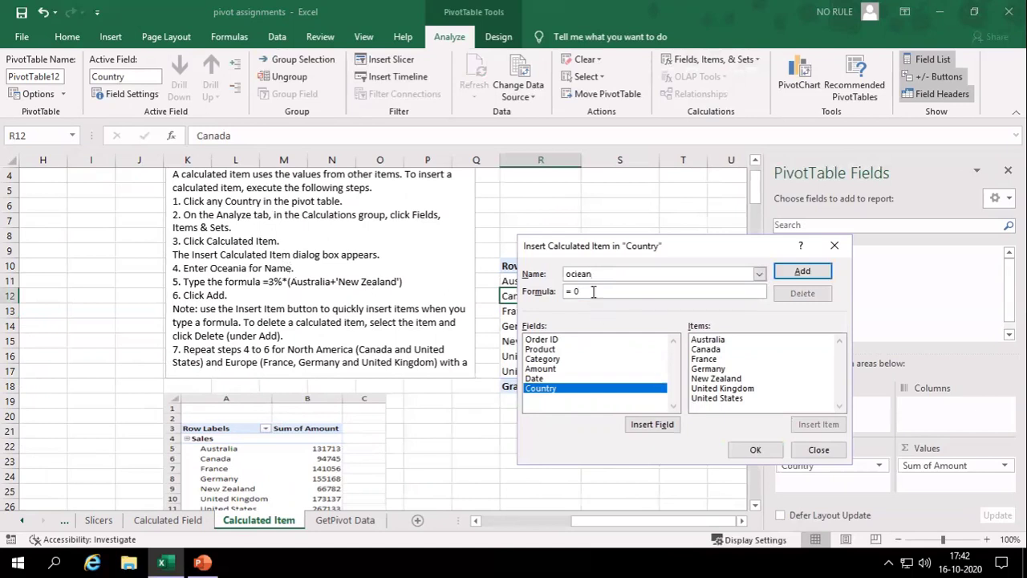
Give the calculated item the formula =3%*(Australia+'New Zealand') and add it to the Country items
{"action": "key", "text": "BackSpace"}
{"action": "key", "text": "BackSpace"}
{"action": "type", "text": "("}
{"action": "left_click", "coordinate": [726, 344]}
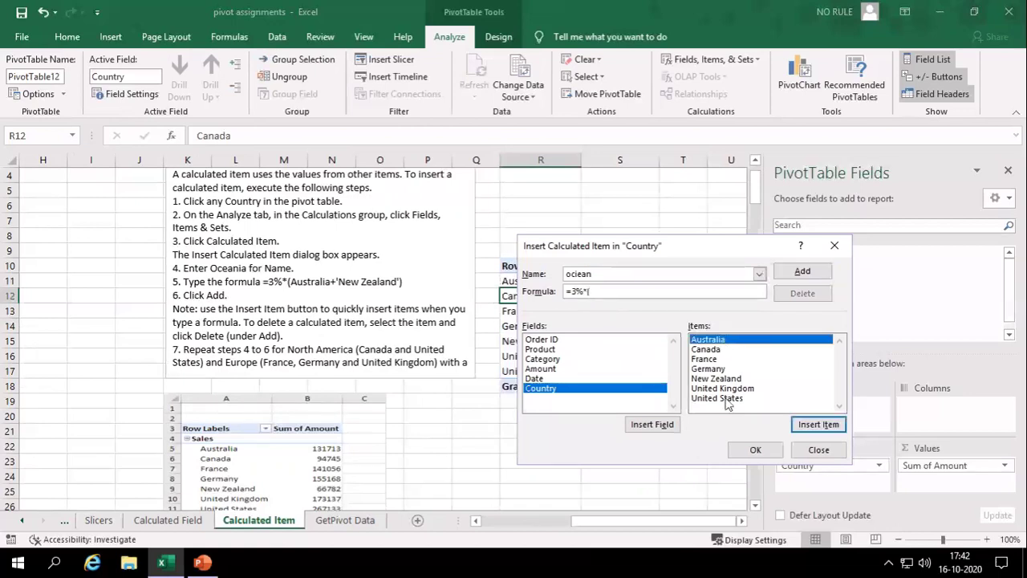
{"action": "left_click", "coordinate": [820, 427]}
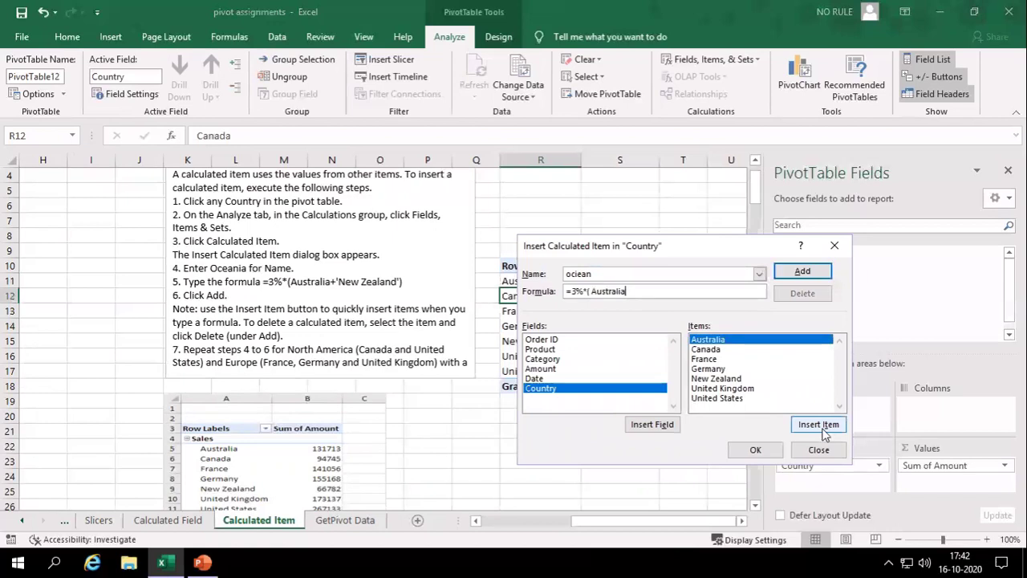
{"action": "type", "text": "+"}
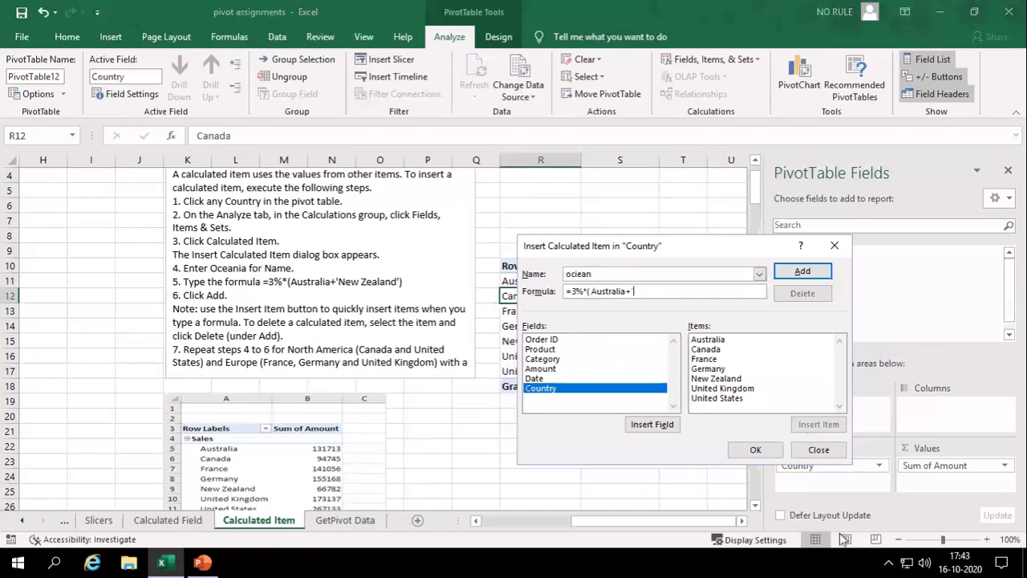
{"action": "left_click", "coordinate": [726, 379]}
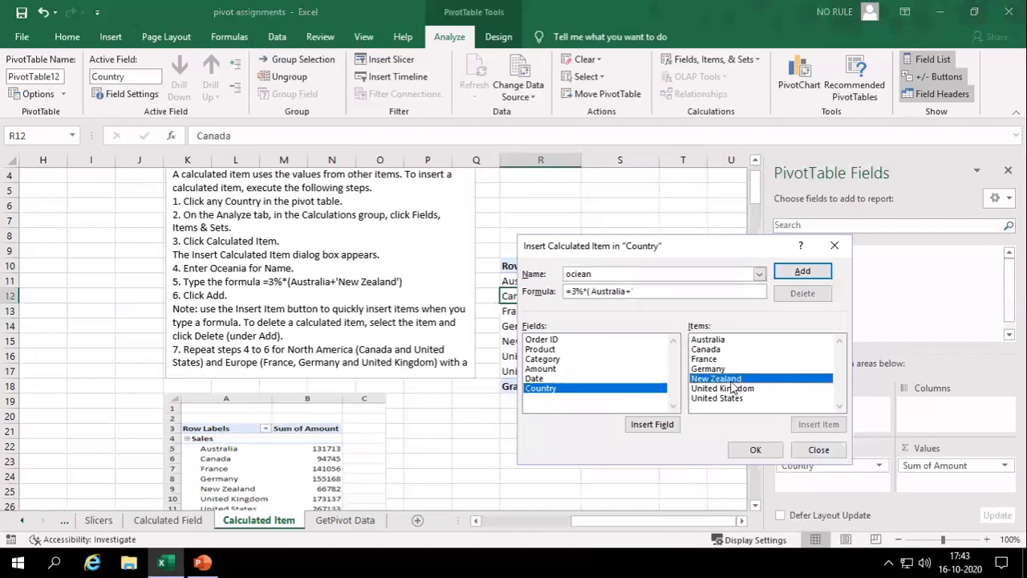
{"action": "left_click", "coordinate": [812, 425]}
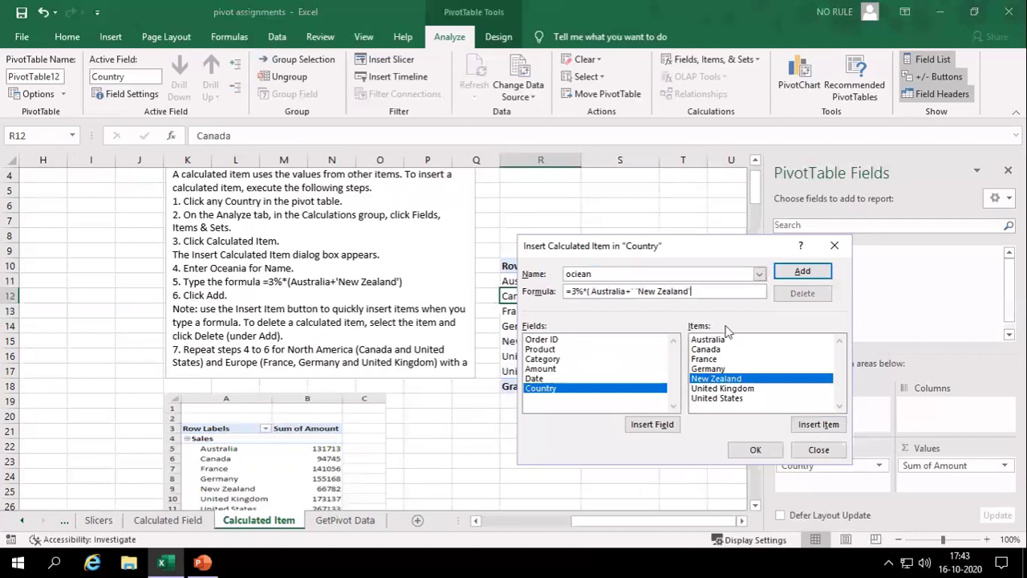
{"action": "left_click", "coordinate": [635, 294]}
{"action": "key", "text": "BackSpace"}
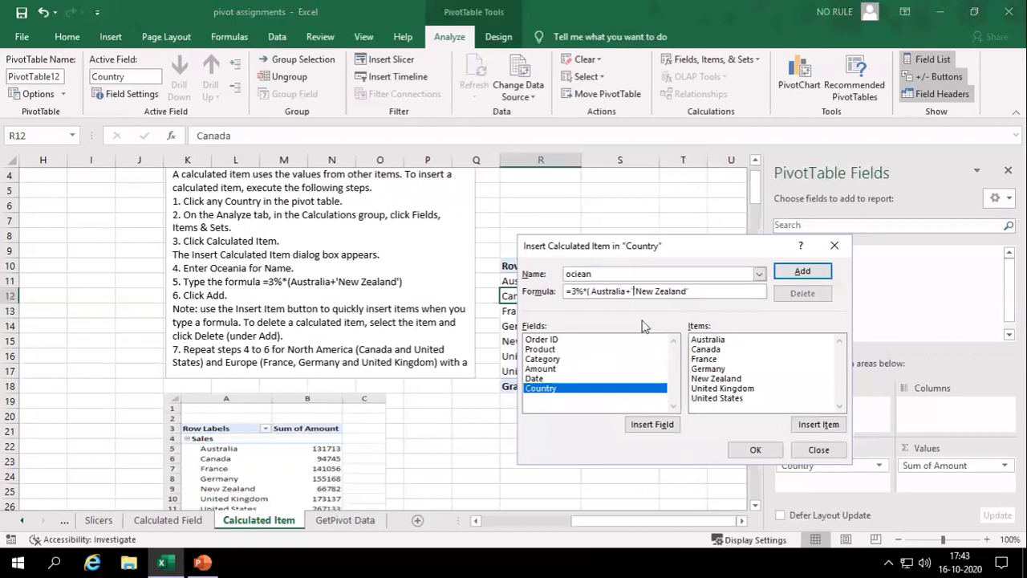
{"action": "key", "text": "BackSpace"}
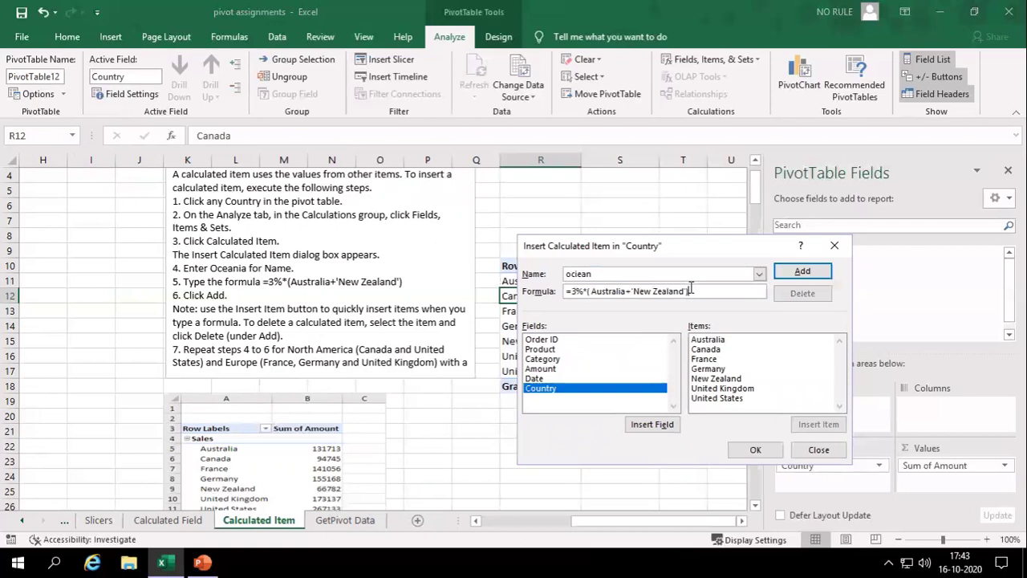
{"action": "left_click", "coordinate": [792, 277]}
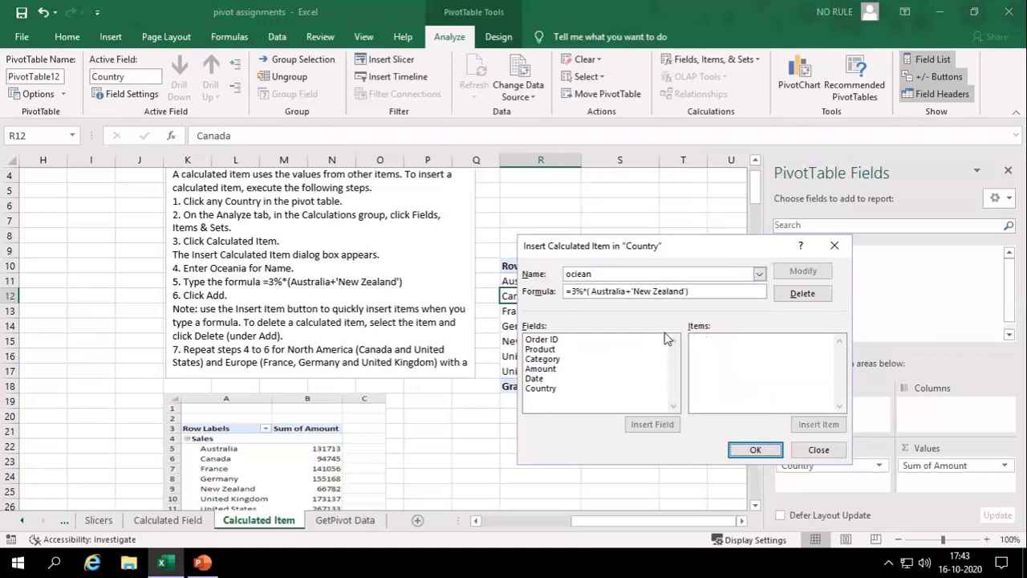
{"action": "left_click_drag", "start_coordinate": [633, 273], "coordinate": [479, 271]}
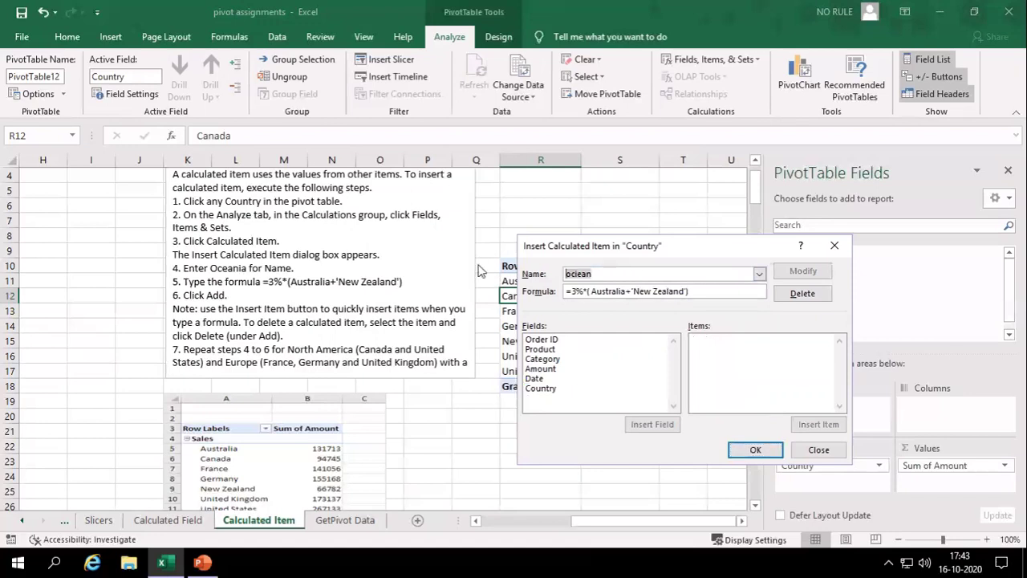
{"action": "key", "text": "BackSpace"}
{"action": "type", "text": "north"}
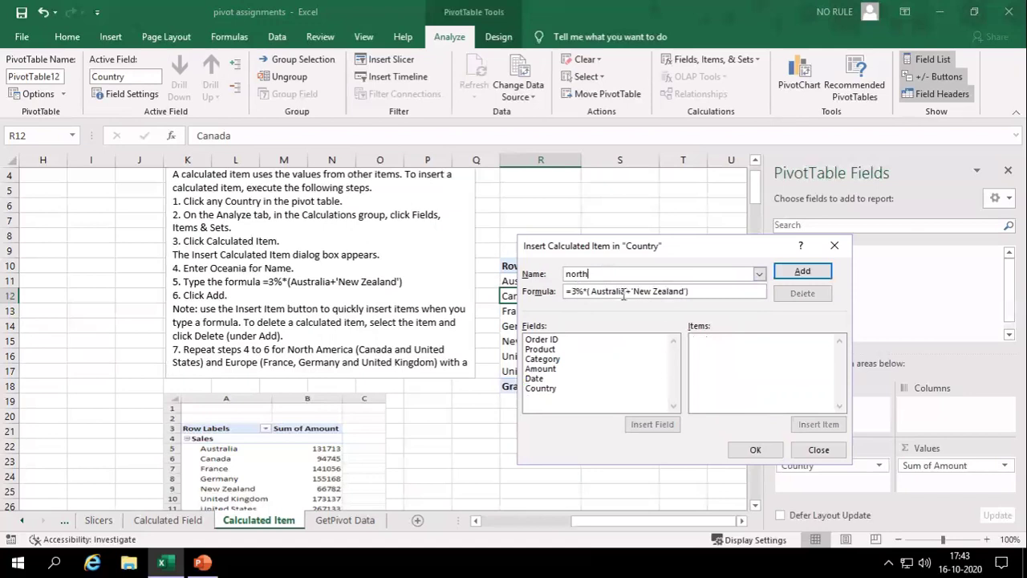
{"action": "left_click", "coordinate": [700, 292]}
{"action": "key", "text": "BackSpace"}
{"action": "key", "text": "BackSpace"}
{"action": "key", "text": "BackSpace"}
{"action": "key", "text": "BackSpace"}
{"action": "key", "text": "BackSpace"}
{"action": "key", "text": "BackSpace"}
{"action": "key", "text": "BackSpace"}
{"action": "key", "text": "BackSpace"}
{"action": "key", "text": "BackSpace"}
{"action": "key", "text": "BackSpace"}
{"action": "key", "text": "BackSpace"}
{"action": "key", "text": "BackSpace"}
{"action": "key", "text": "BackSpace"}
{"action": "key", "text": "BackSpace"}
{"action": "key", "text": "BackSpace"}
{"action": "key", "text": "BackSpace"}
{"action": "key", "text": "BackSpace"}
{"action": "key", "text": "BackSpace"}
{"action": "key", "text": "BackSpace"}
{"action": "key", "text": "BackSpace"}
{"action": "key", "text": "BackSpace"}
{"action": "key", "text": "BackSpace"}
{"action": "key", "text": "BackSpace"}
{"action": "key", "text": "BackSpace"}
{"action": "key", "text": "BackSpace"}
{"action": "key", "text": "BackSpace"}
{"action": "type", "text": "="}
{"action": "left_click", "coordinate": [555, 396]}
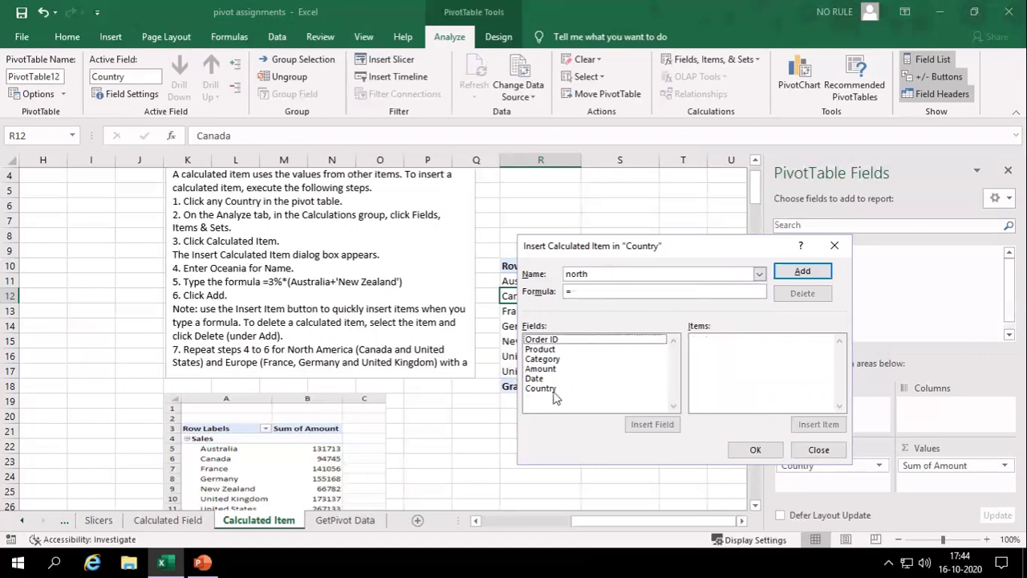
{"action": "left_click", "coordinate": [553, 391]}
{"action": "left_click", "coordinate": [597, 293]}
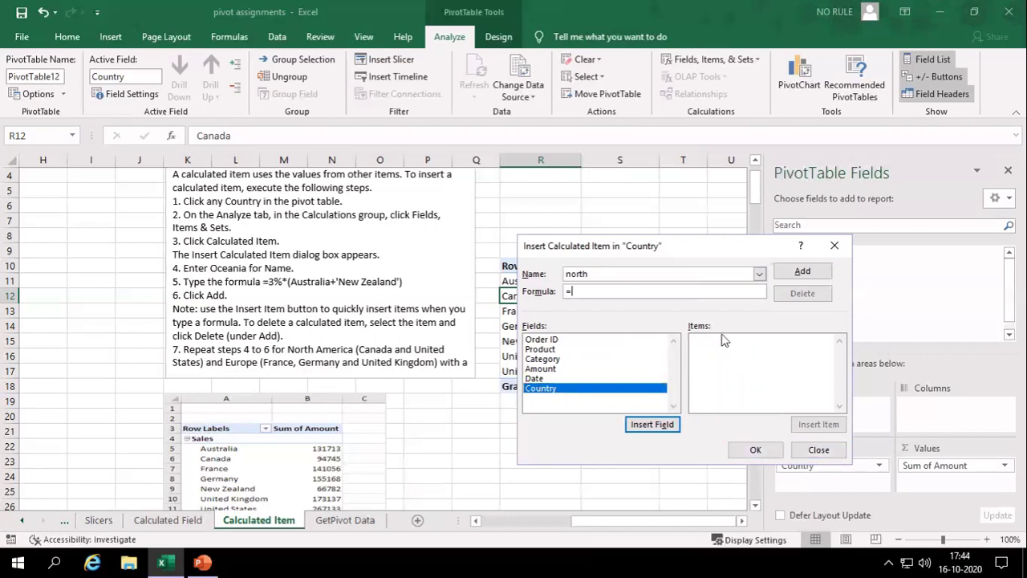
Return to the ociean item's definition and apply the calculated item to the pivot table
{"action": "left_click", "coordinate": [759, 274]}
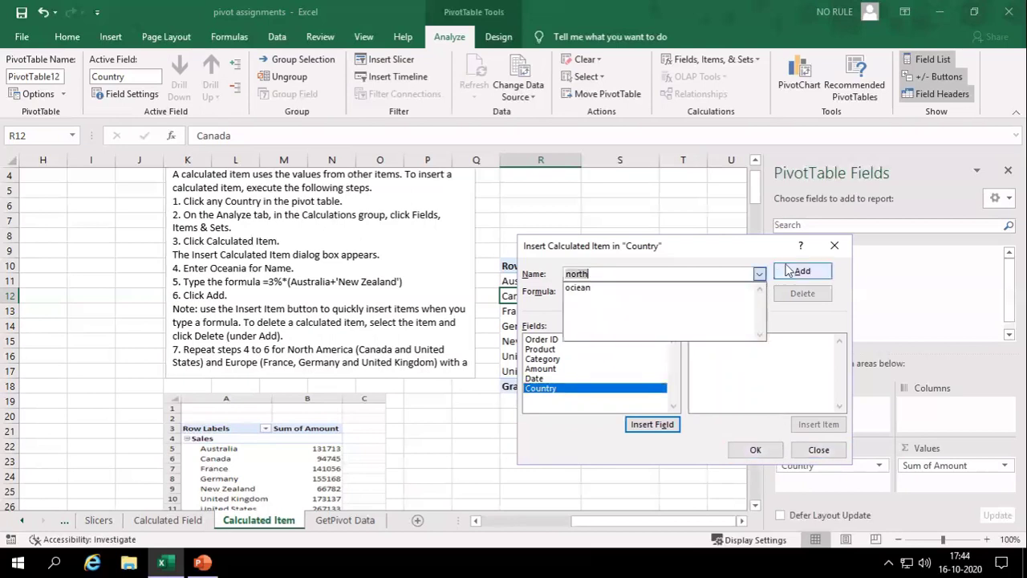
{"action": "left_click", "coordinate": [602, 288]}
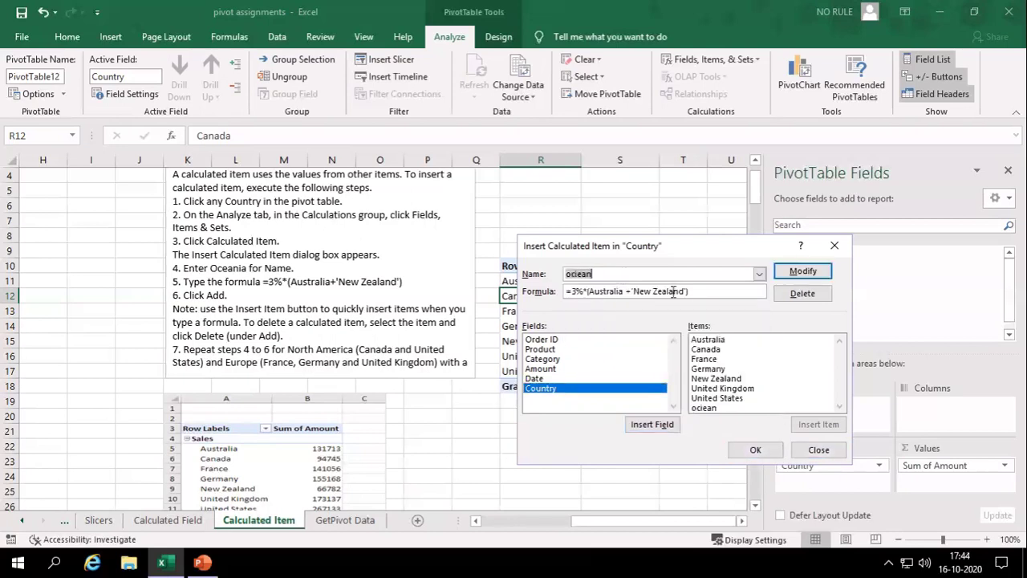
{"action": "left_click", "coordinate": [755, 450]}
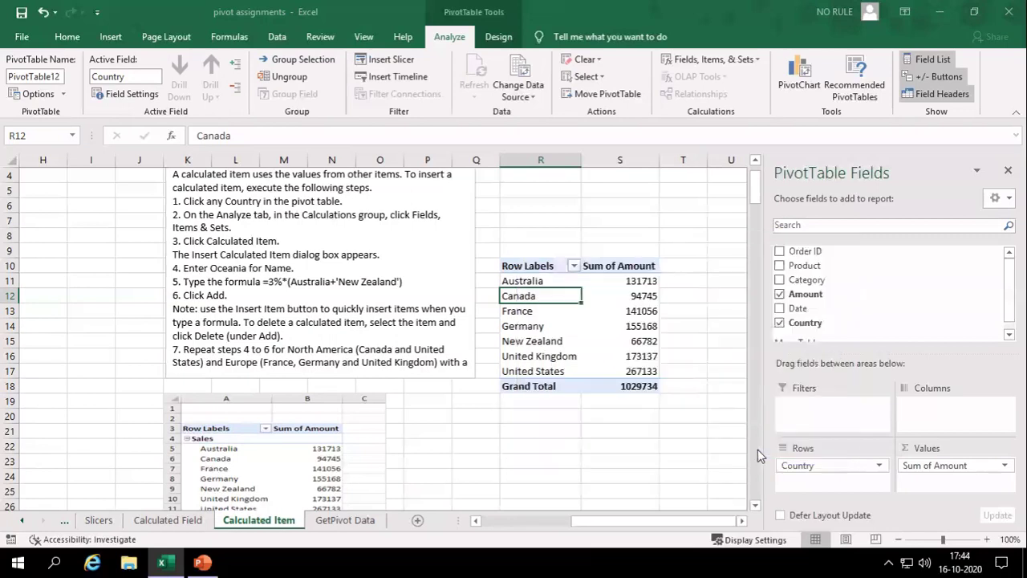
Inspect the ociean item's amount and formula in the pivot table and check the sample result picture
{"action": "left_click", "coordinate": [603, 374]}
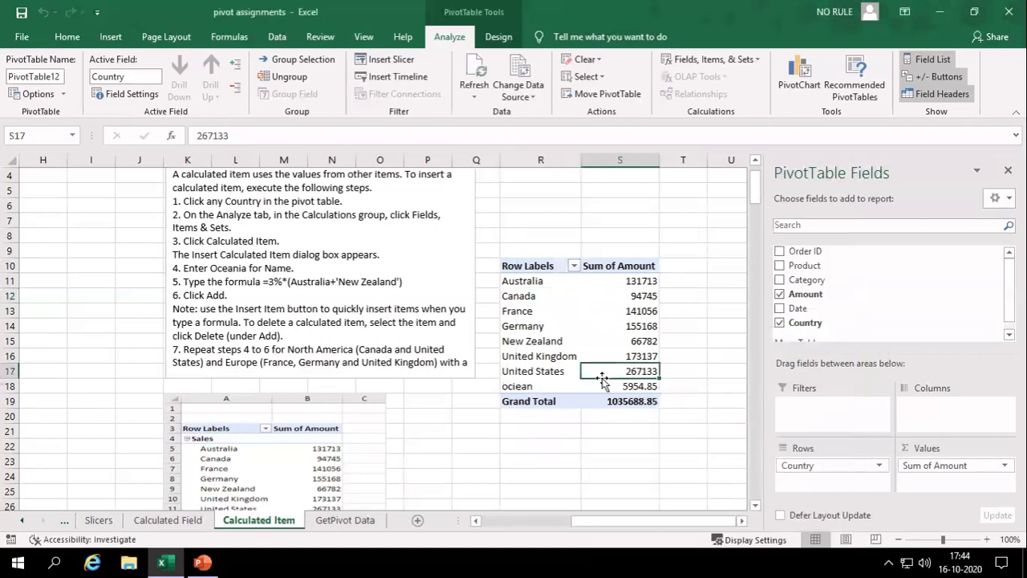
{"action": "left_click", "coordinate": [601, 384]}
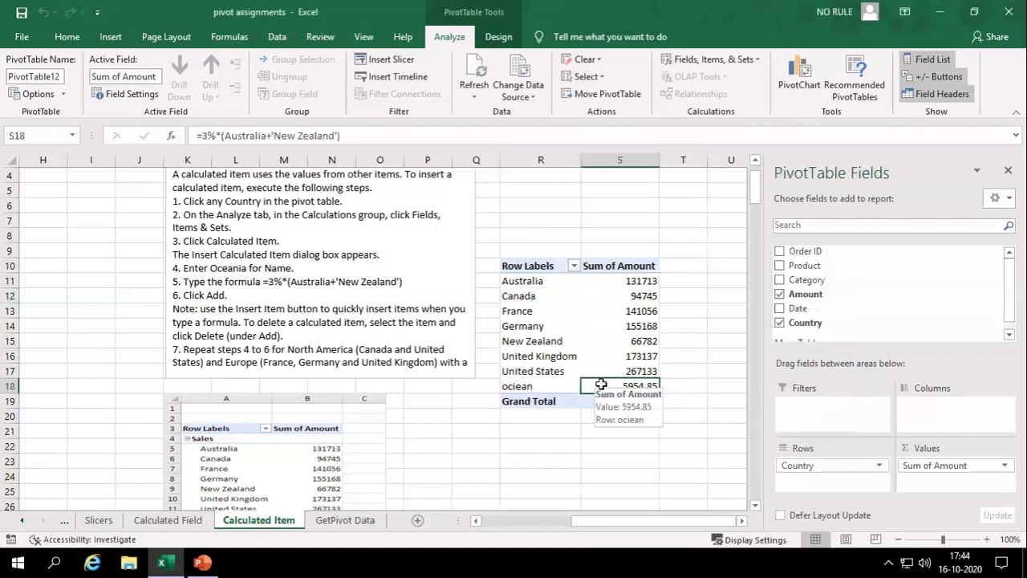
{"action": "scroll", "coordinate": [478, 414], "scroll_direction": "down", "scroll_amount": 2}
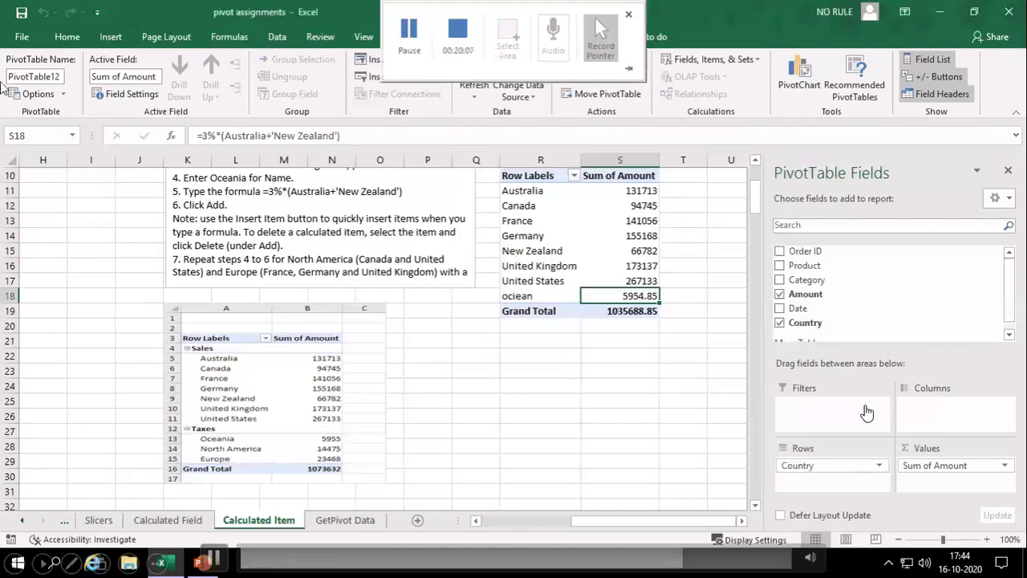
Load the ociean definition in the Country calculated item dialog and replace Australia with Canada in its formula
{"action": "left_click", "coordinate": [559, 252]}
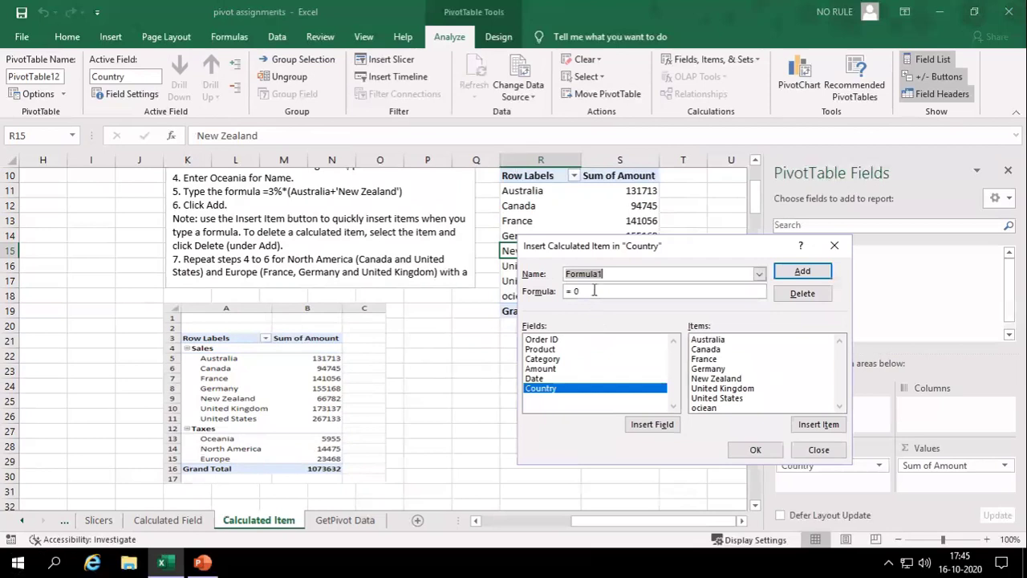
{"action": "left_click", "coordinate": [759, 274]}
{"action": "left_click", "coordinate": [610, 286]}
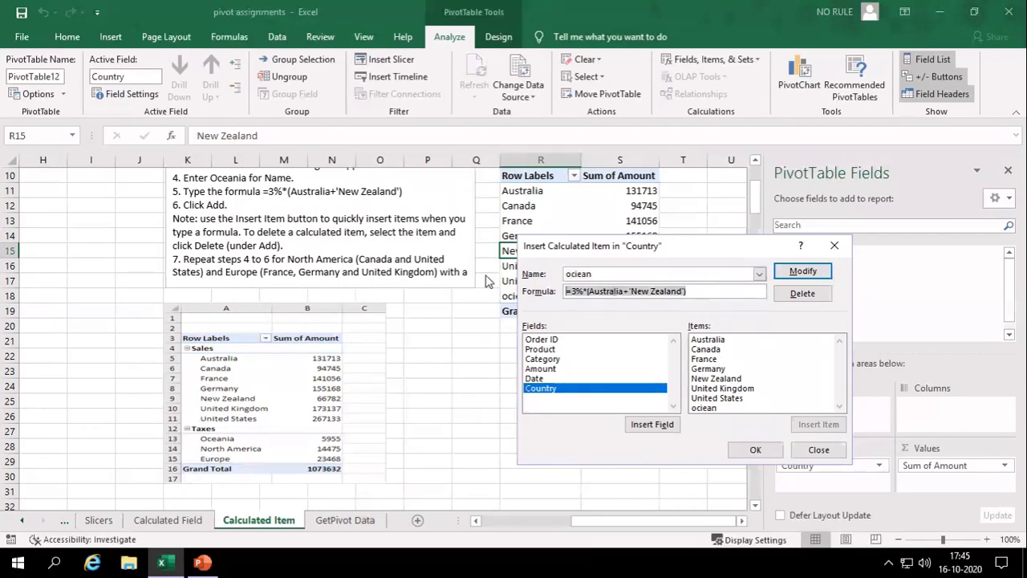
{"action": "left_click", "coordinate": [625, 291]}
{"action": "key", "text": "BackSpace"}
{"action": "key", "text": "BackSpace"}
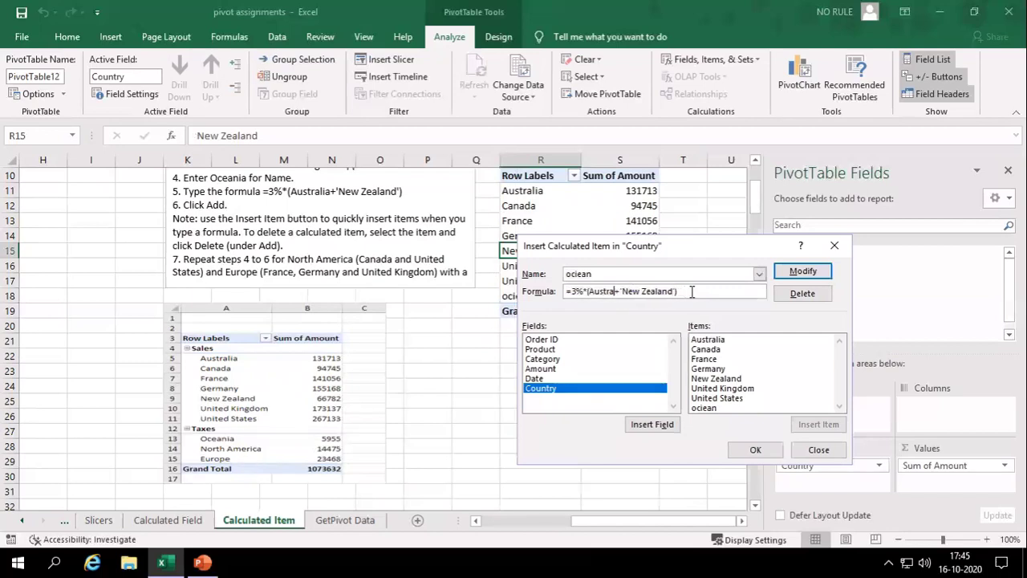
{"action": "key", "text": "BackSpace"}
{"action": "key", "text": "BackSpace"}
{"action": "key", "text": "BackSpace"}
{"action": "key", "text": "BackSpace"}
{"action": "key", "text": "BackSpace"}
{"action": "key", "text": "BackSpace"}
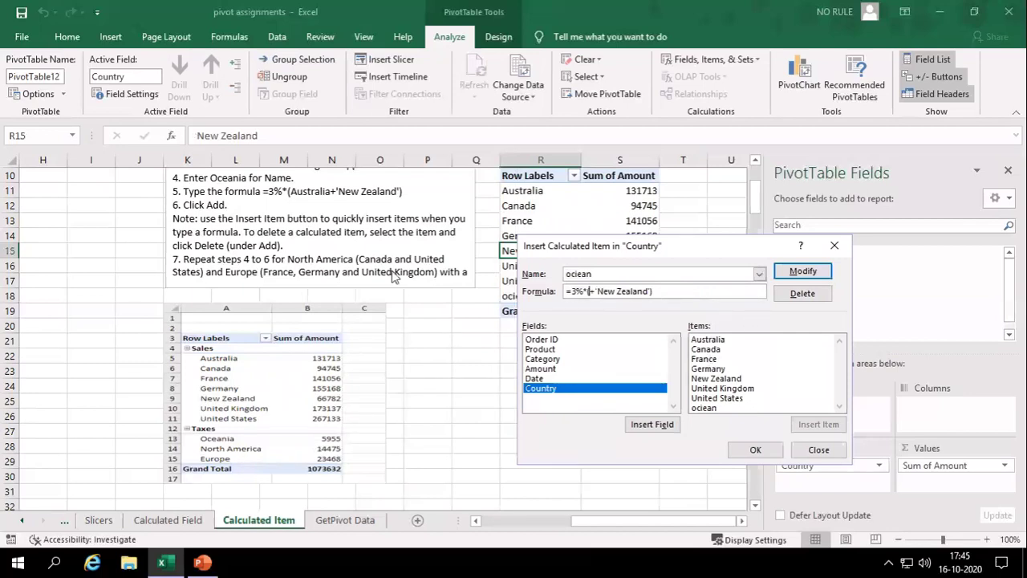
{"action": "left_click", "coordinate": [719, 353]}
{"action": "left_click", "coordinate": [817, 424]}
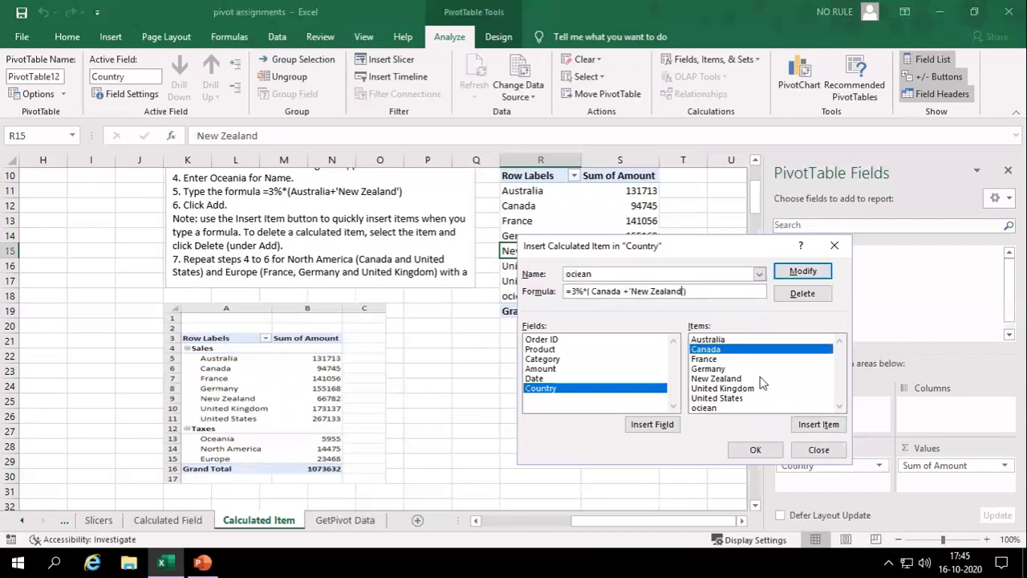
Replace New Zealand with United States so the calculated item formula reads =3%*( Canada + 'United States' )
{"action": "key", "text": "Left"}
{"action": "key", "text": "BackSpace"}
{"action": "key", "text": "BackSpace"}
{"action": "key", "text": "BackSpace"}
{"action": "key", "text": "BackSpace"}
{"action": "key", "text": "BackSpace"}
{"action": "key", "text": "BackSpace"}
{"action": "key", "text": "BackSpace"}
{"action": "key", "text": "BackSpace"}
{"action": "key", "text": "BackSpace"}
{"action": "key", "text": "BackSpace"}
{"action": "key", "text": "BackSpace"}
{"action": "key", "text": "BackSpace"}
{"action": "key", "text": "BackSpace"}
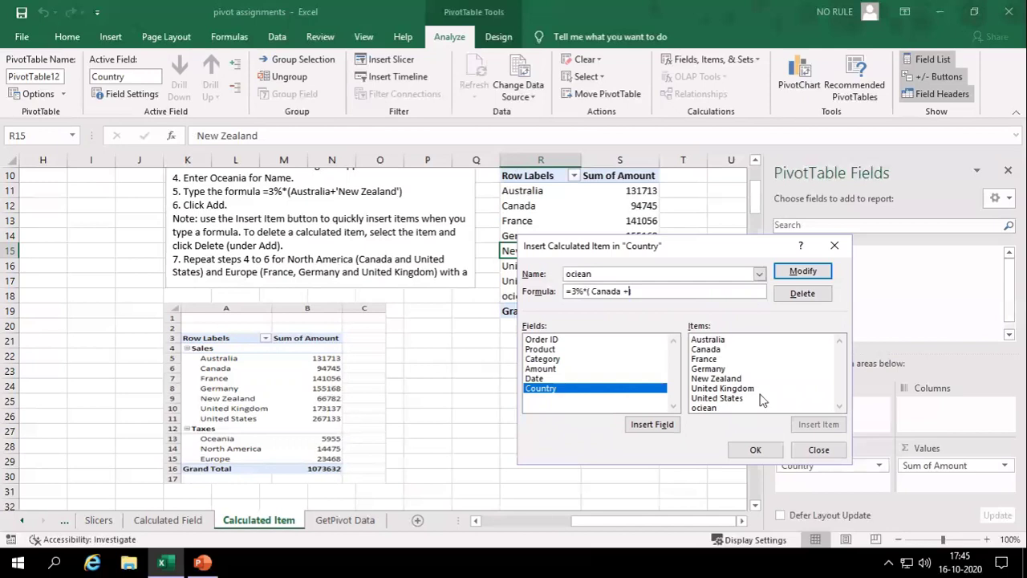
{"action": "left_click", "coordinate": [722, 399]}
{"action": "left_click", "coordinate": [819, 425]}
Name the calculated item north and add it to the Country items
{"action": "type", "text": ")"}
{"action": "key", "text": "BackSpace"}
{"action": "type", "text": "north"}
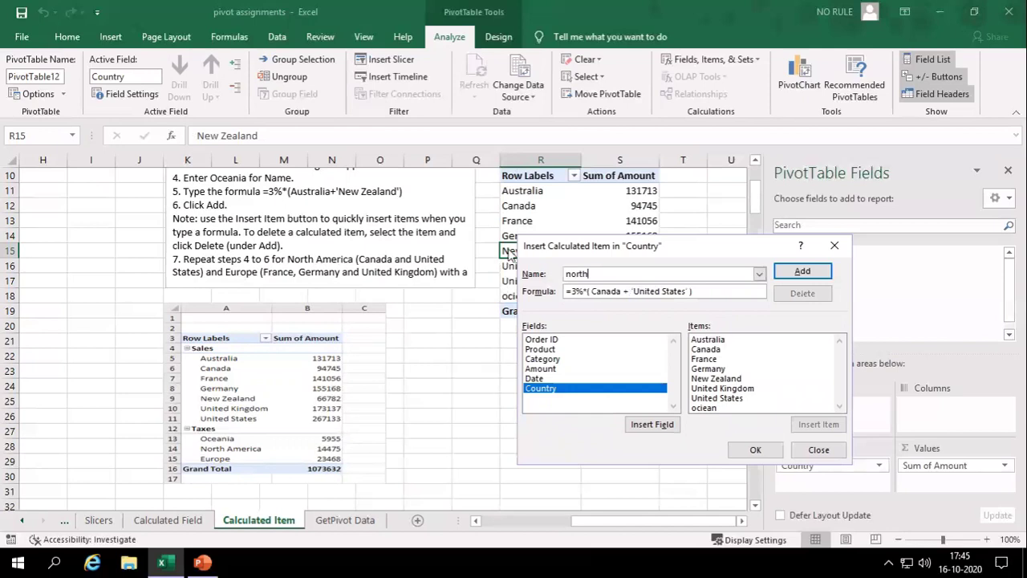
{"action": "left_click", "coordinate": [801, 271]}
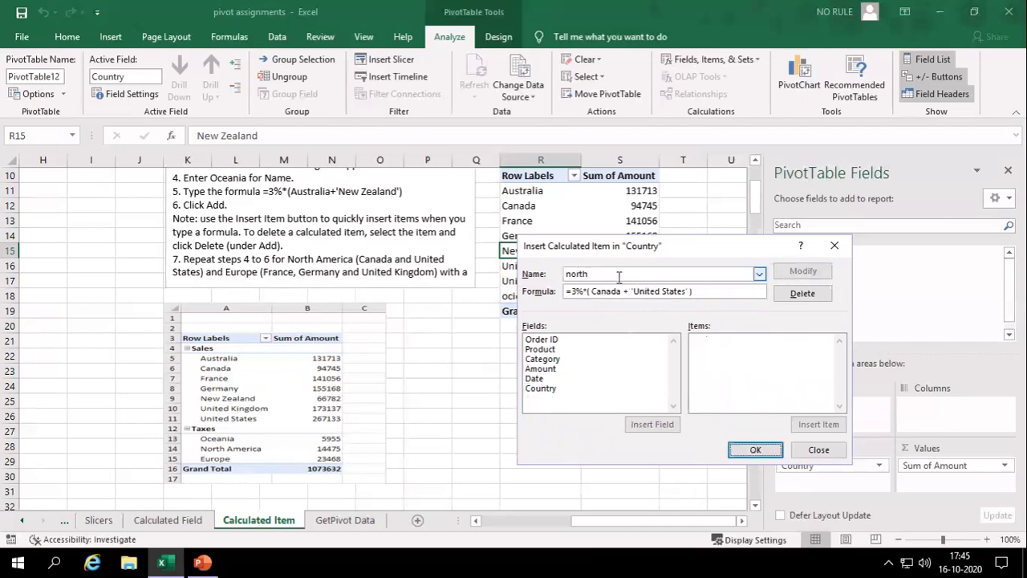
Review the saved north and ociean formulas, reapply ociean with its existing formula and close the calculated item dialog
{"action": "left_click", "coordinate": [559, 352]}
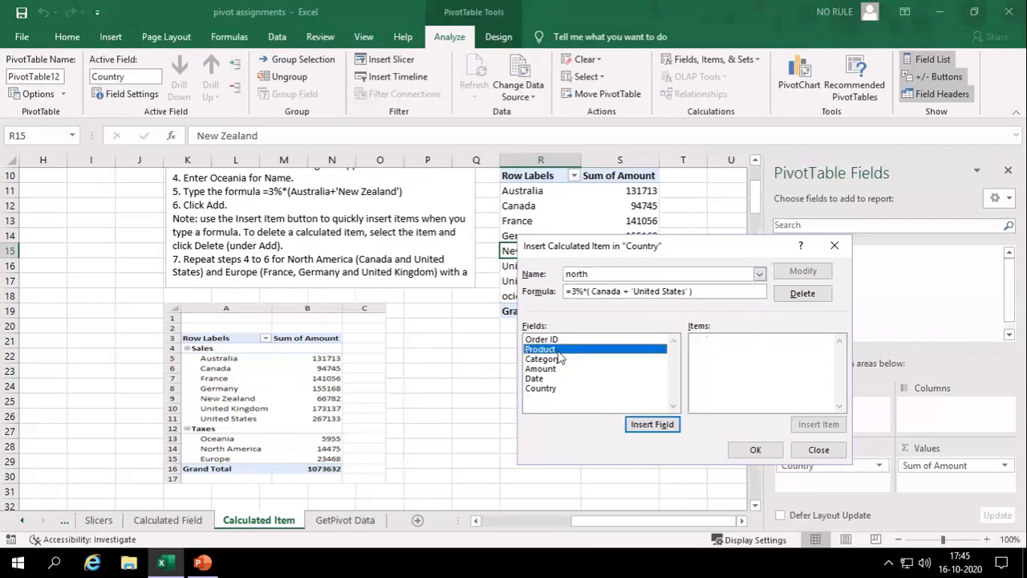
{"action": "left_click", "coordinate": [758, 274]}
{"action": "left_click", "coordinate": [711, 298]}
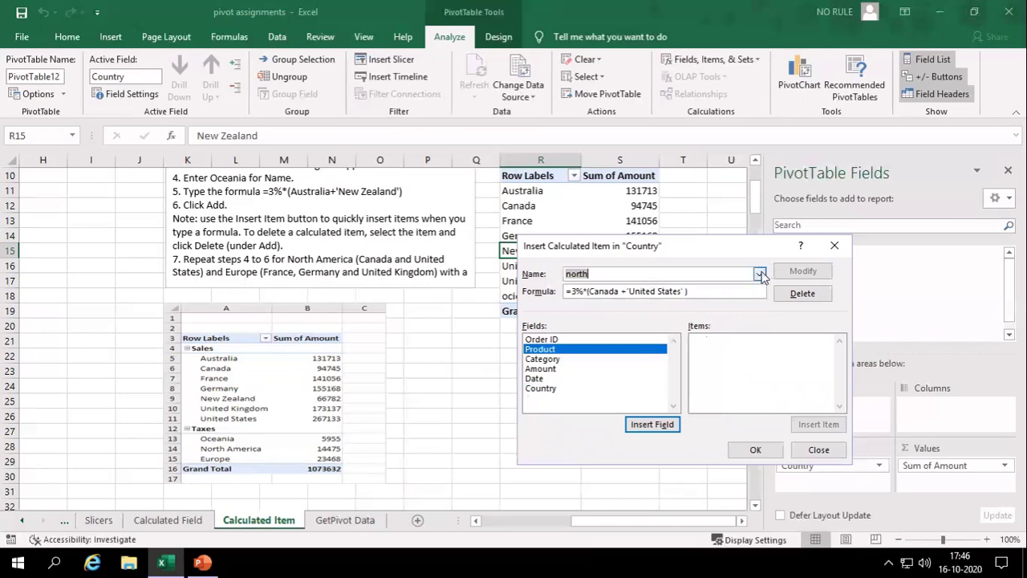
{"action": "left_click", "coordinate": [760, 274]}
{"action": "left_click", "coordinate": [678, 284]}
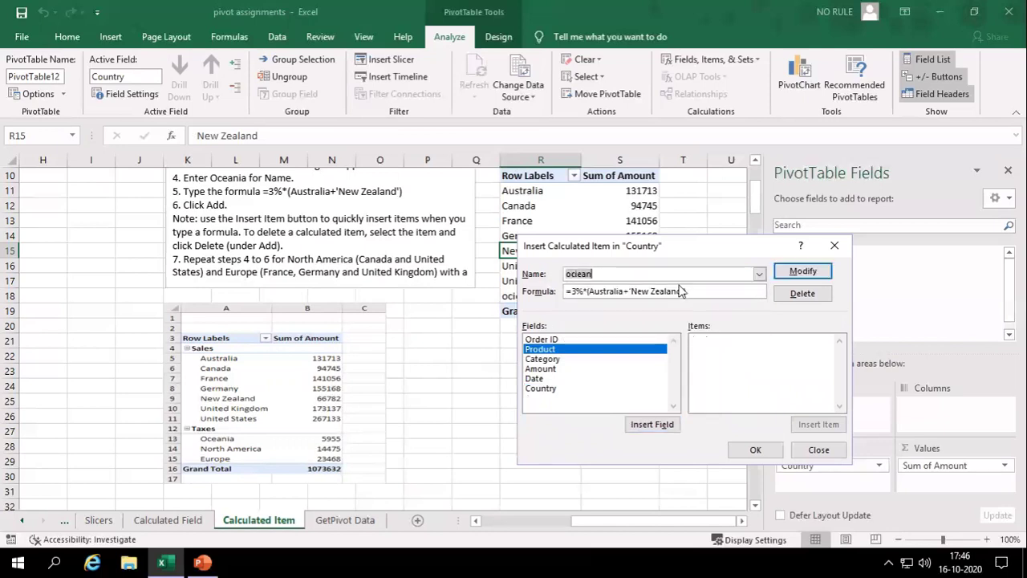
{"action": "left_click", "coordinate": [571, 340]}
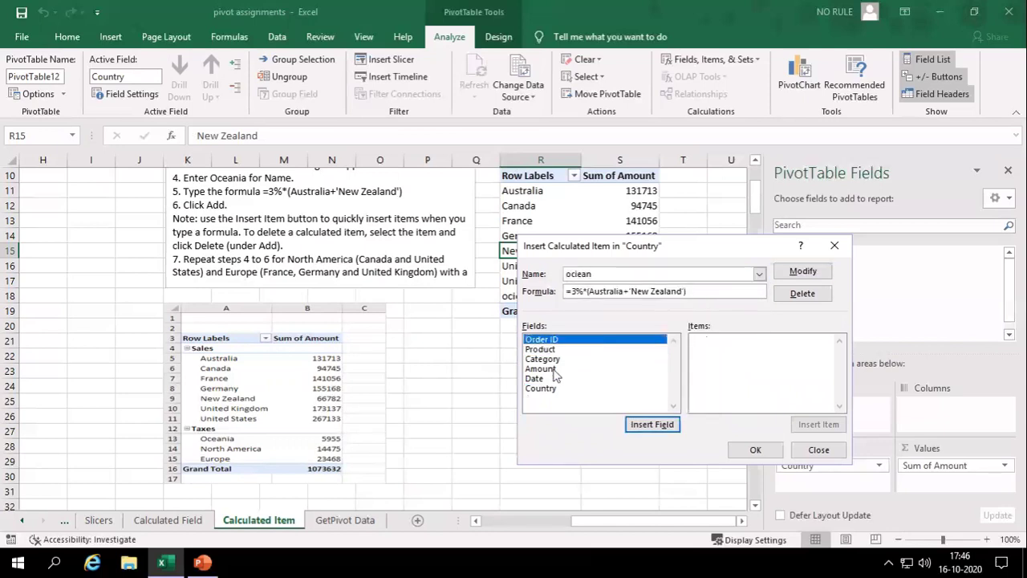
{"action": "left_click", "coordinate": [553, 378]}
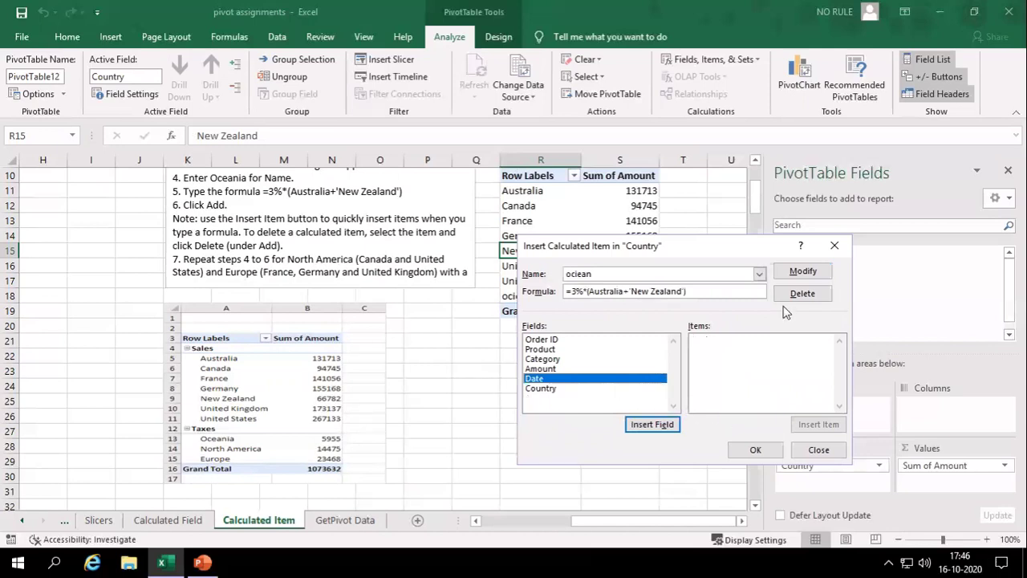
{"action": "left_click", "coordinate": [812, 277]}
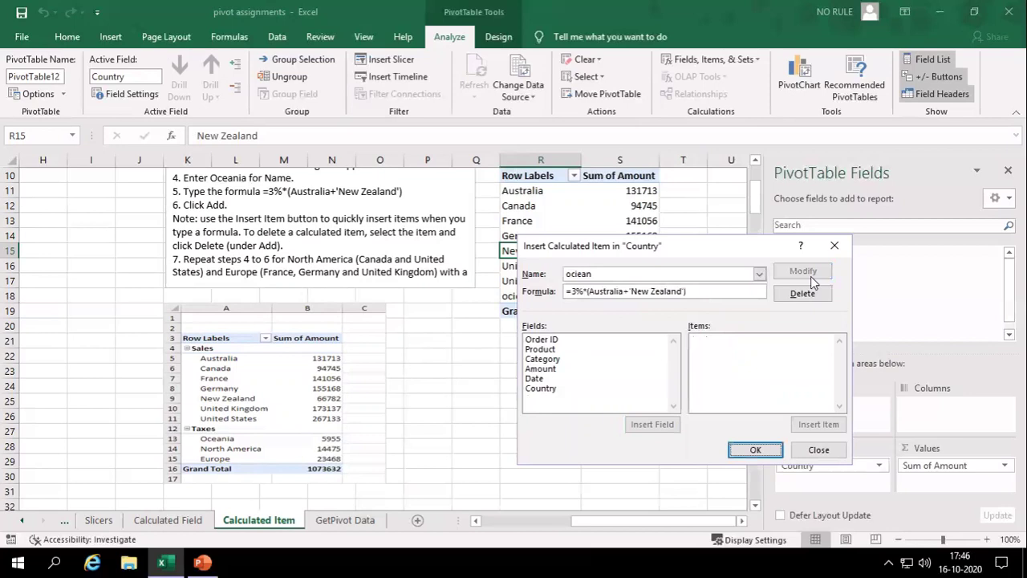
{"action": "left_click", "coordinate": [802, 451]}
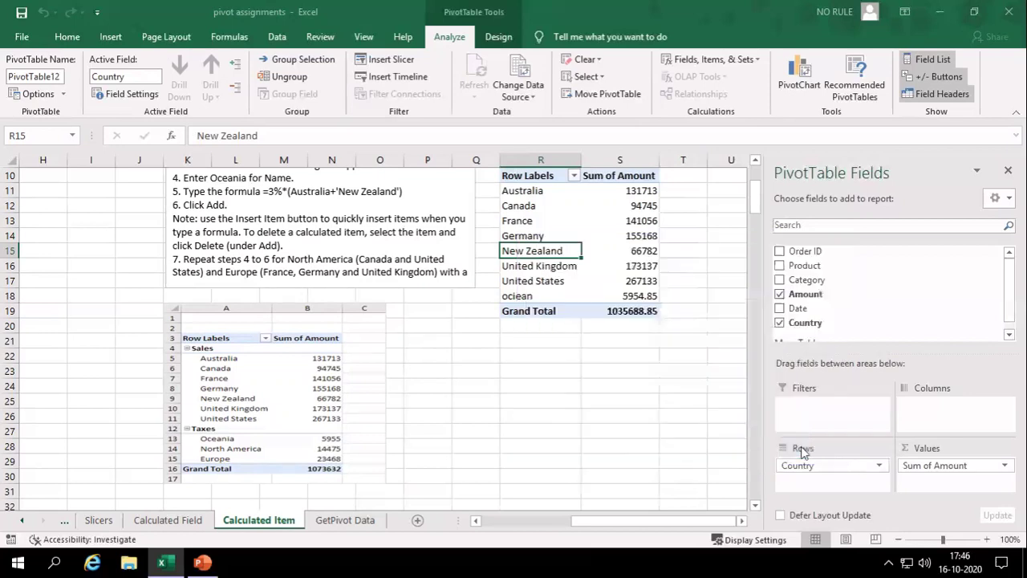
Select the ociean and north amounts in the pivot table and read through the exercise instructions
{"action": "left_click_drag", "start_coordinate": [603, 296], "coordinate": [603, 311]}
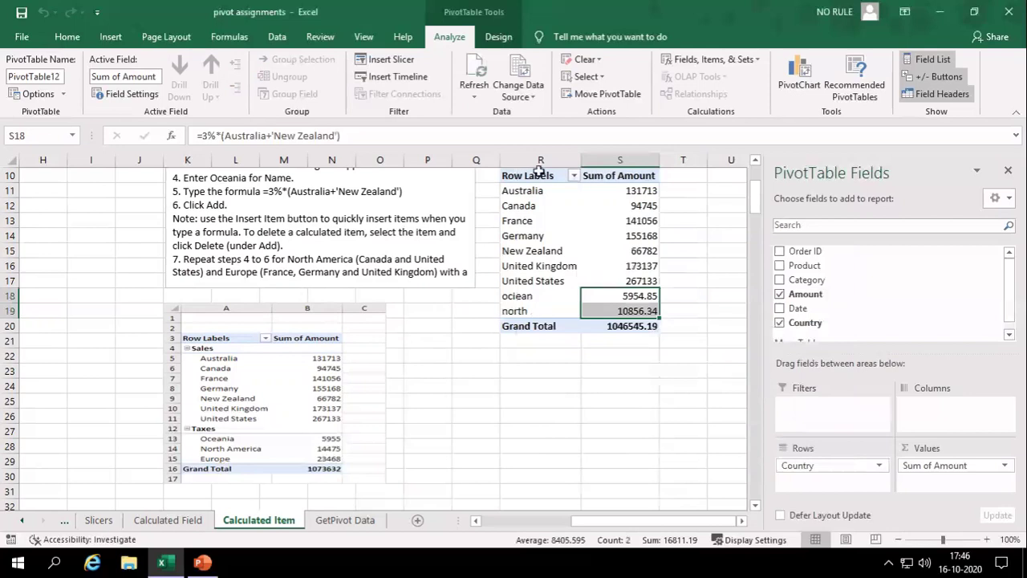
{"action": "scroll", "coordinate": [536, 329], "scroll_direction": "up", "scroll_amount": 1}
{"action": "scroll", "coordinate": [536, 329], "scroll_direction": "up", "scroll_amount": 2}
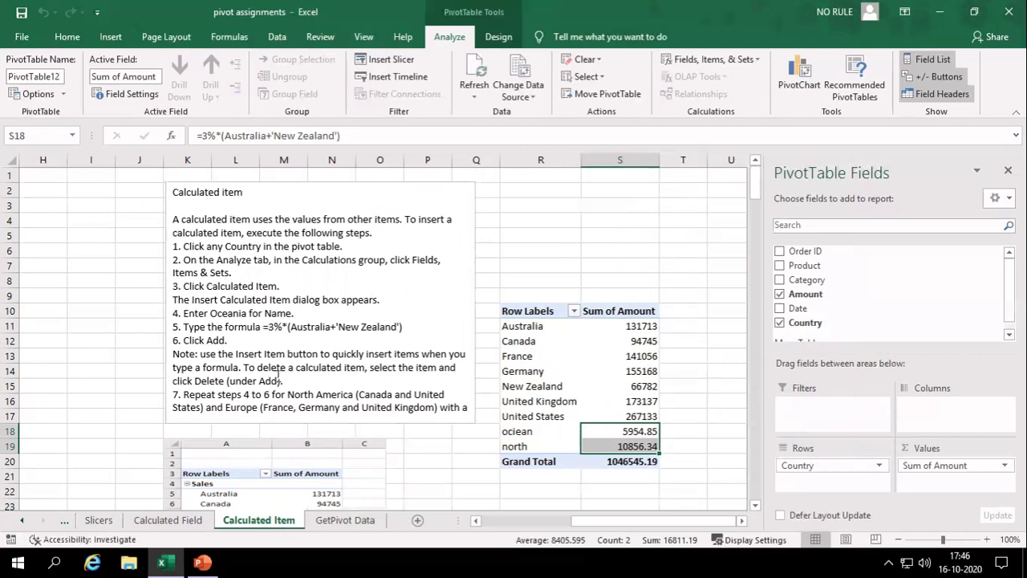
{"action": "scroll", "coordinate": [278, 373], "scroll_direction": "down", "scroll_amount": 1}
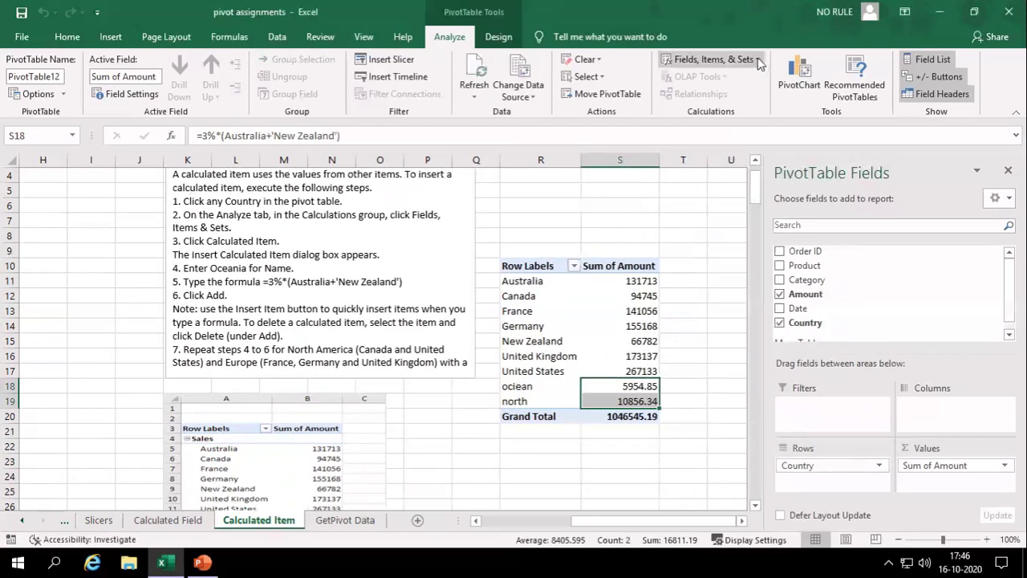
{"action": "left_click", "coordinate": [757, 61]}
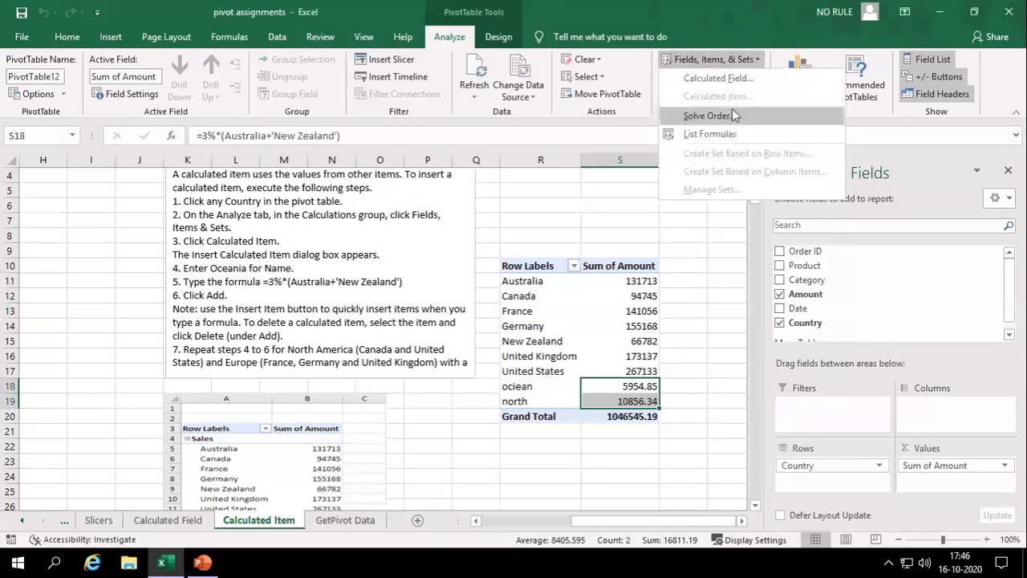
{"action": "left_click", "coordinate": [732, 78]}
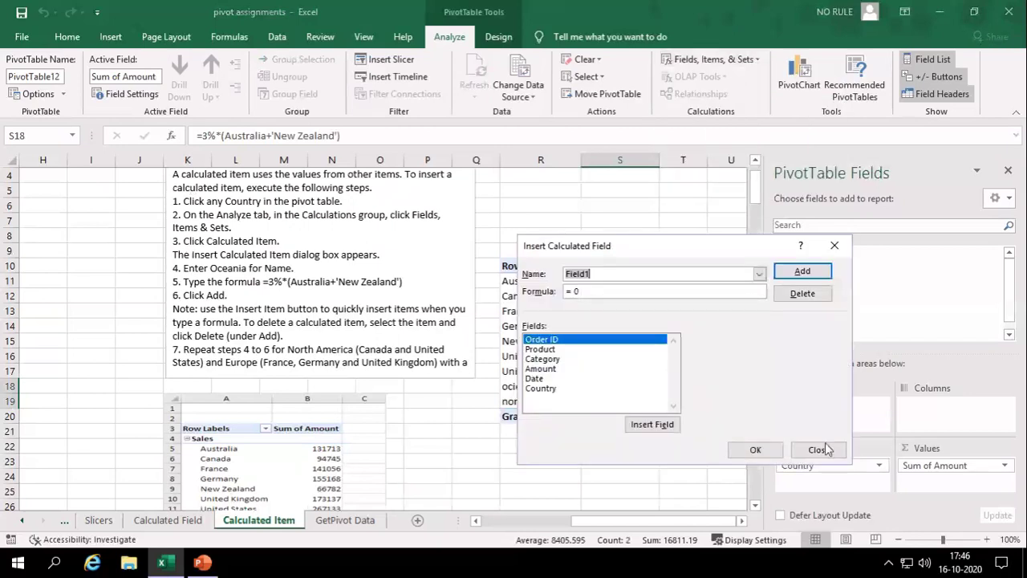
{"action": "left_click", "coordinate": [817, 449]}
Review the saved calculated items and the Country item list in the calculated item dialog and close it
{"action": "left_click", "coordinate": [528, 282]}
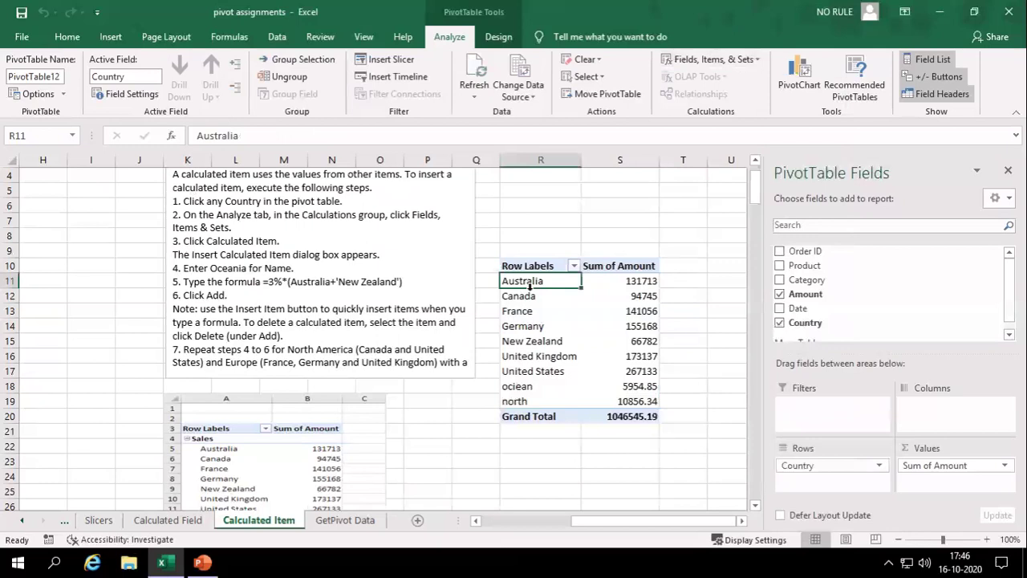
{"action": "left_click", "coordinate": [740, 63]}
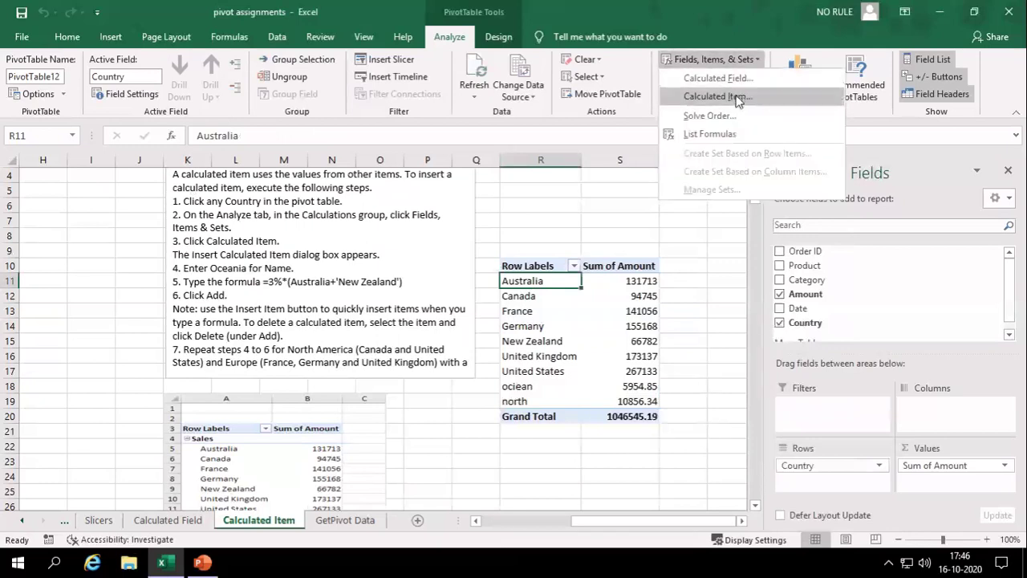
{"action": "left_click", "coordinate": [734, 96]}
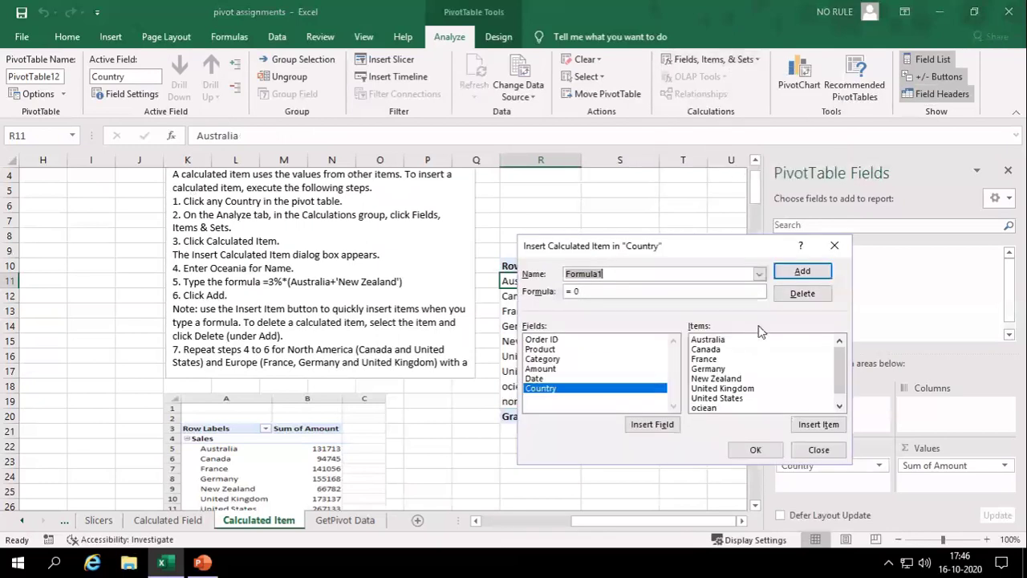
{"action": "left_click_drag", "start_coordinate": [682, 252], "coordinate": [820, 271]}
{"action": "left_click", "coordinate": [897, 293]}
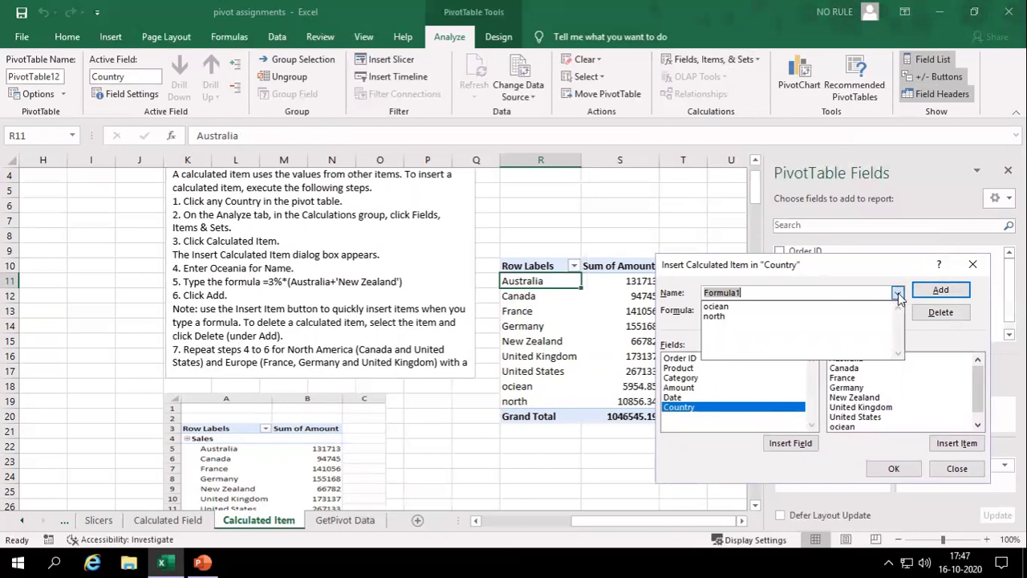
{"action": "left_click", "coordinate": [897, 293]}
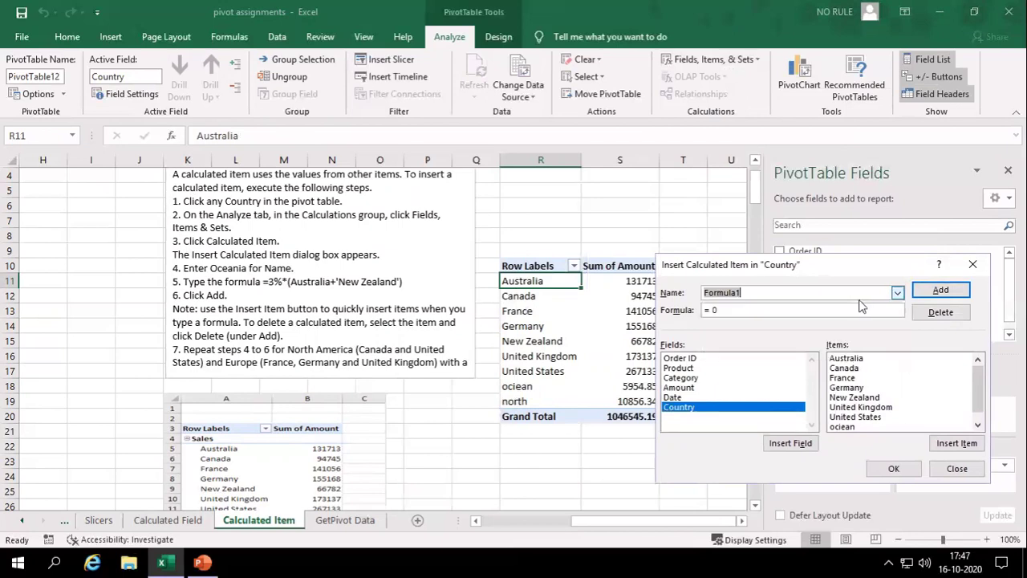
{"action": "left_click", "coordinate": [977, 424]}
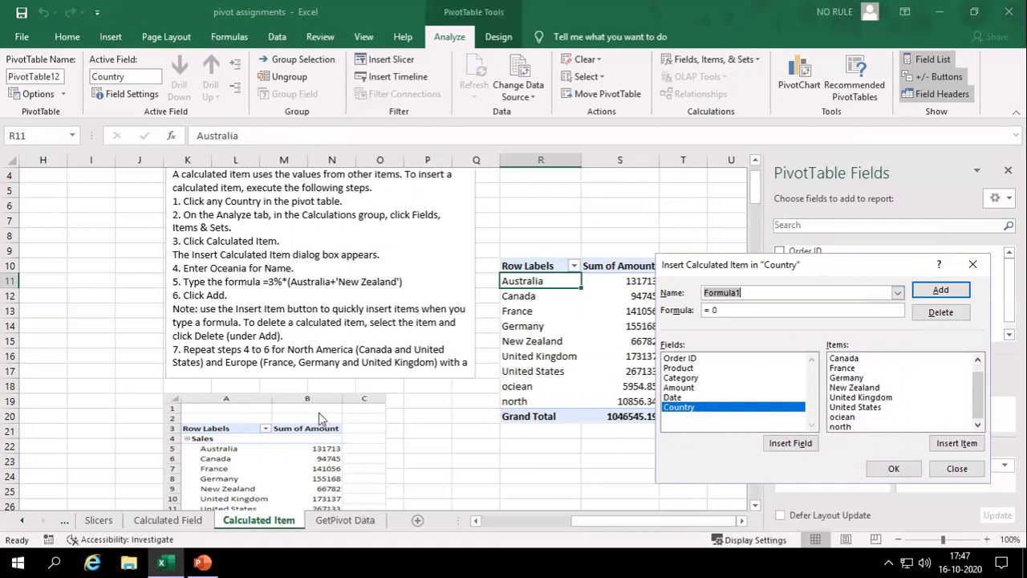
{"action": "left_click", "coordinate": [978, 470]}
Move the sample result picture up over the exercise instructions, near the same rows as the pivot table
{"action": "left_click_drag", "start_coordinate": [248, 418], "coordinate": [141, 207]}
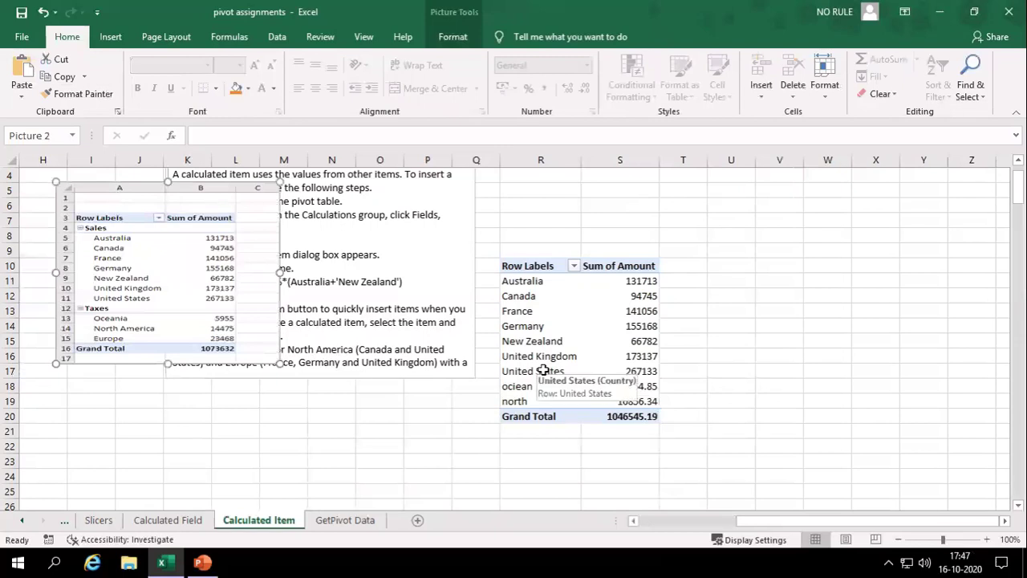
{"action": "left_click", "coordinate": [522, 280]}
{"action": "right_click", "coordinate": [524, 282]}
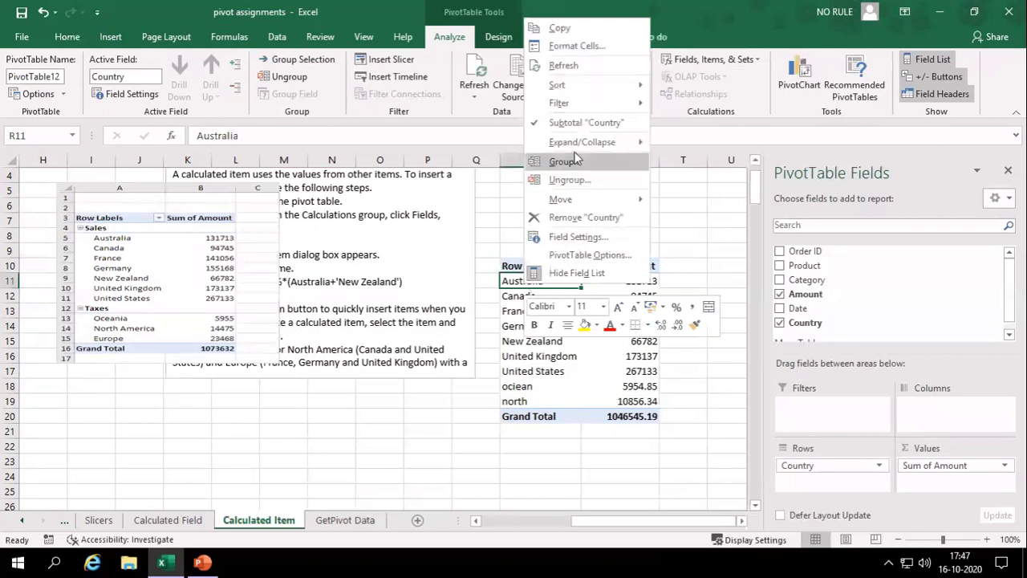
{"action": "mouse_move", "coordinate": [608, 145]}
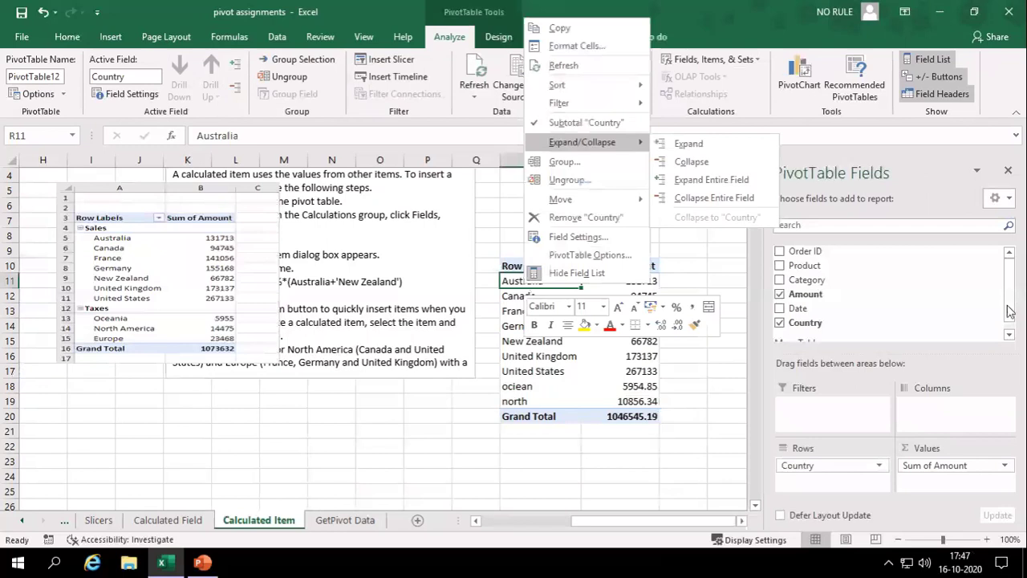
{"action": "left_click", "coordinate": [1009, 334]}
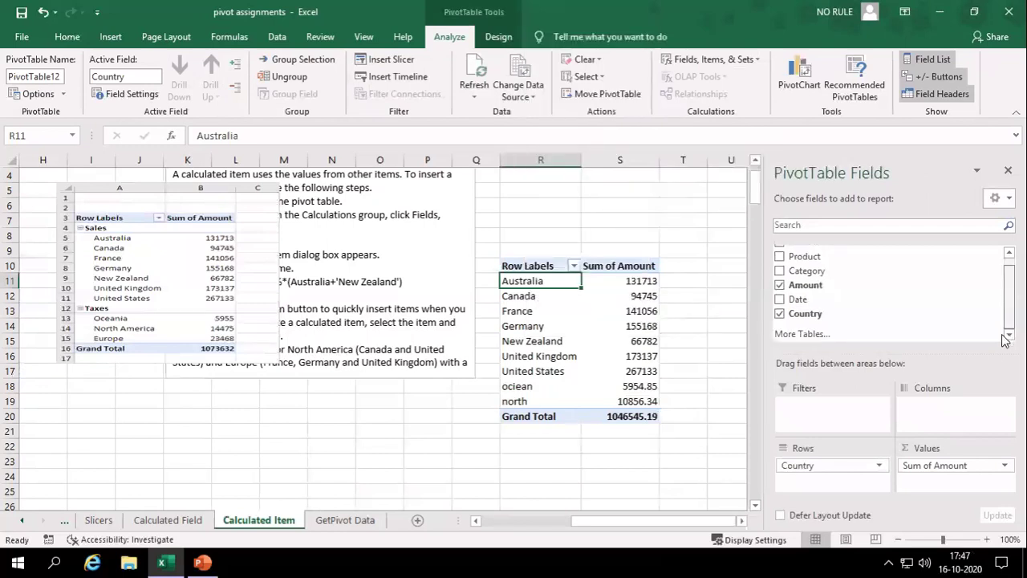
{"action": "left_click", "coordinate": [806, 335]}
{"action": "left_click", "coordinate": [953, 414]}
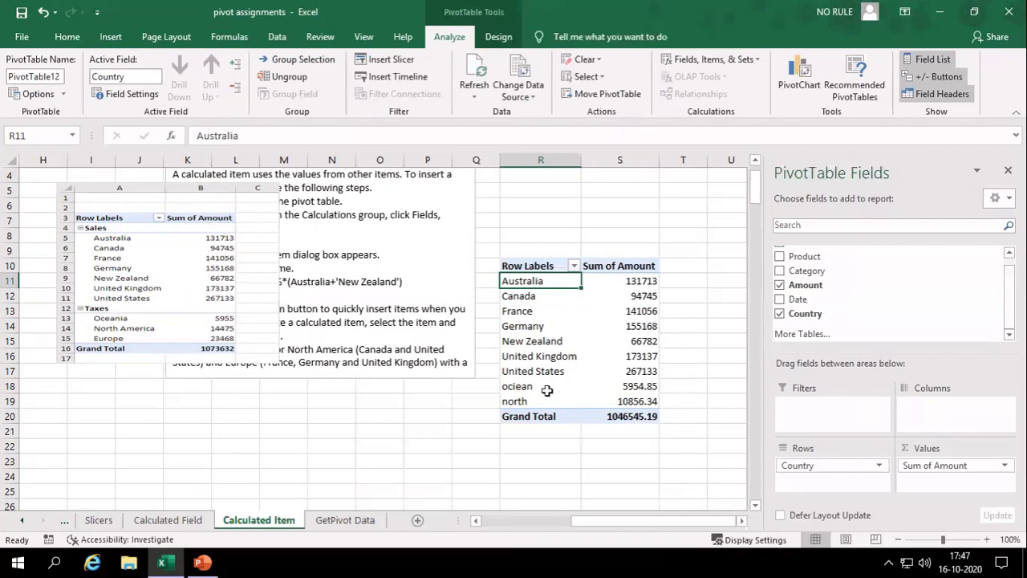
{"action": "left_click", "coordinate": [392, 456]}
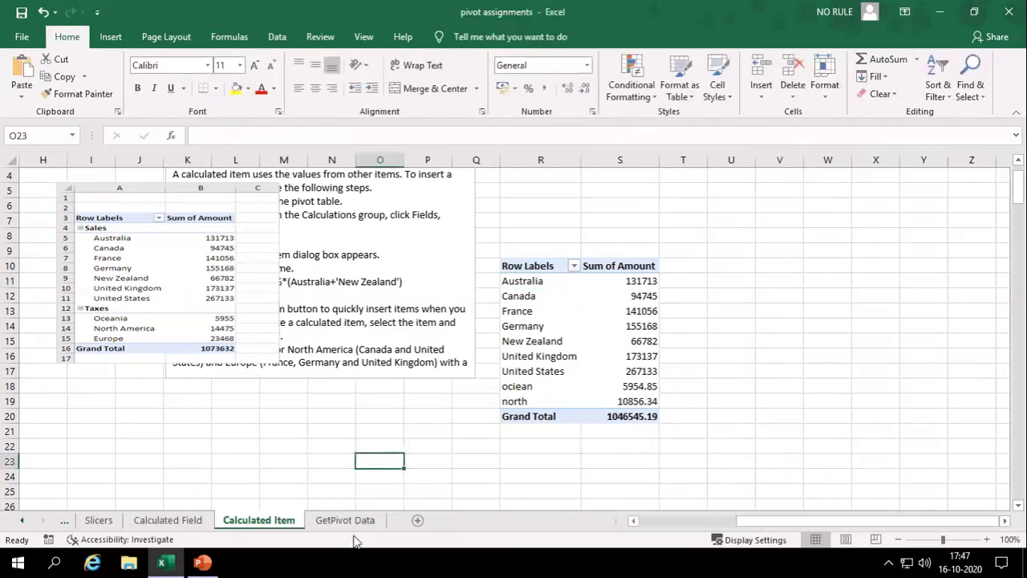
On the GetPivot Data sheet, start a GETPIVOTDATA formula in cell L16 with "Amount" as the data field
{"action": "left_click", "coordinate": [350, 523]}
{"action": "left_click", "coordinate": [276, 523]}
{"action": "left_click", "coordinate": [337, 521]}
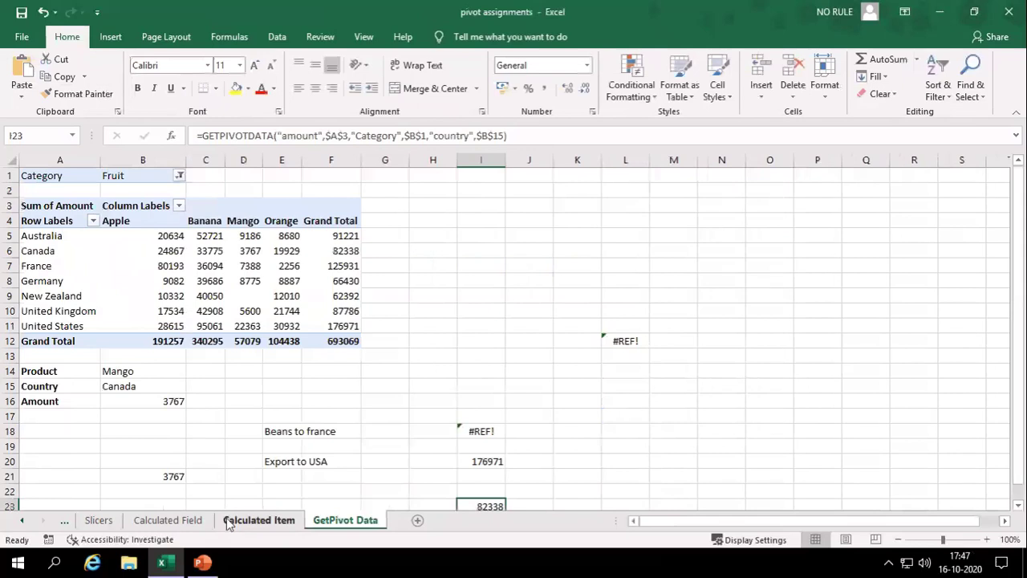
{"action": "left_click", "coordinate": [598, 249]}
{"action": "left_click", "coordinate": [642, 401]}
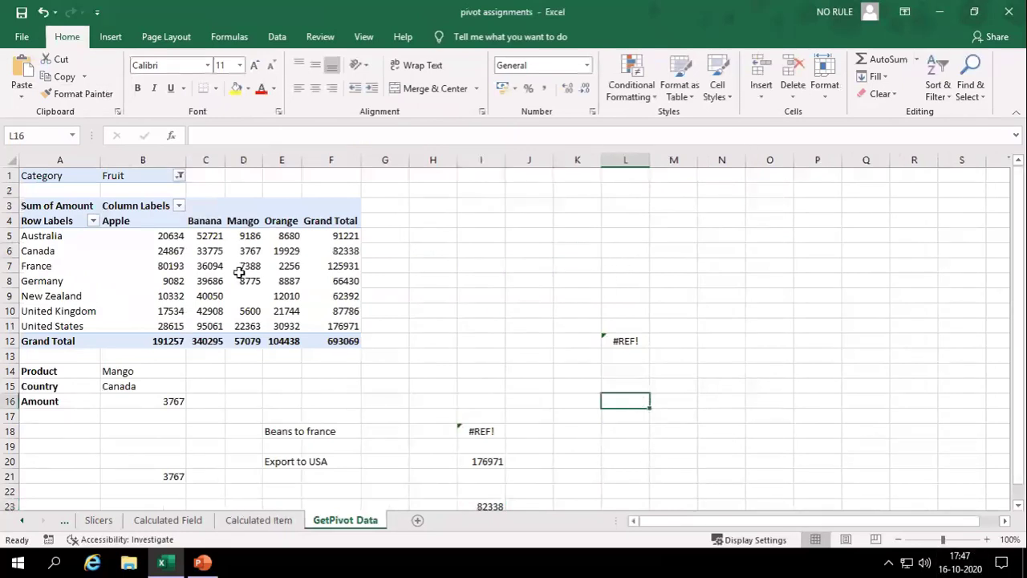
{"action": "mouse_move", "coordinate": [239, 273]}
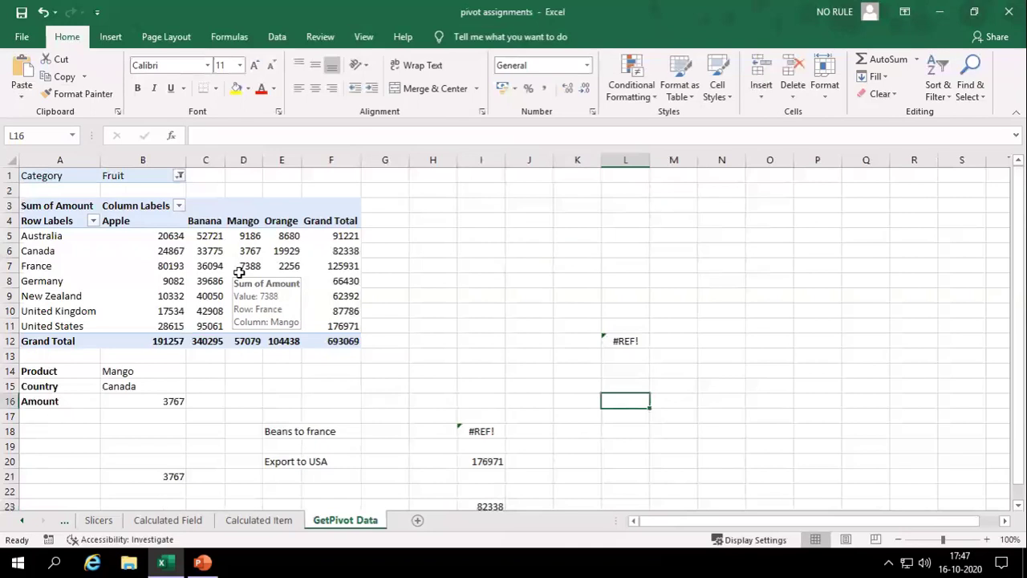
{"action": "type", "text": "=get"}
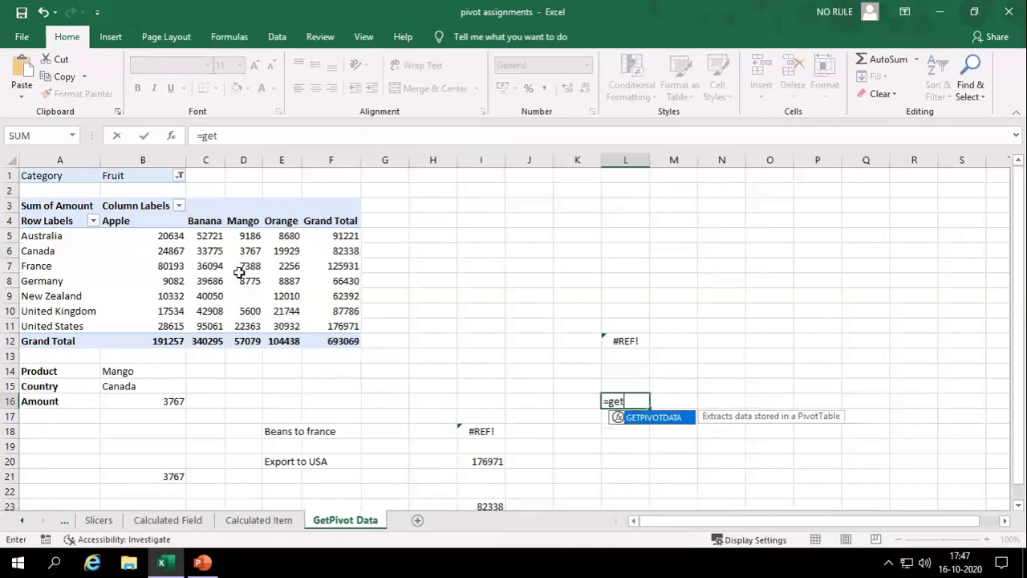
{"action": "key", "text": "Tab"}
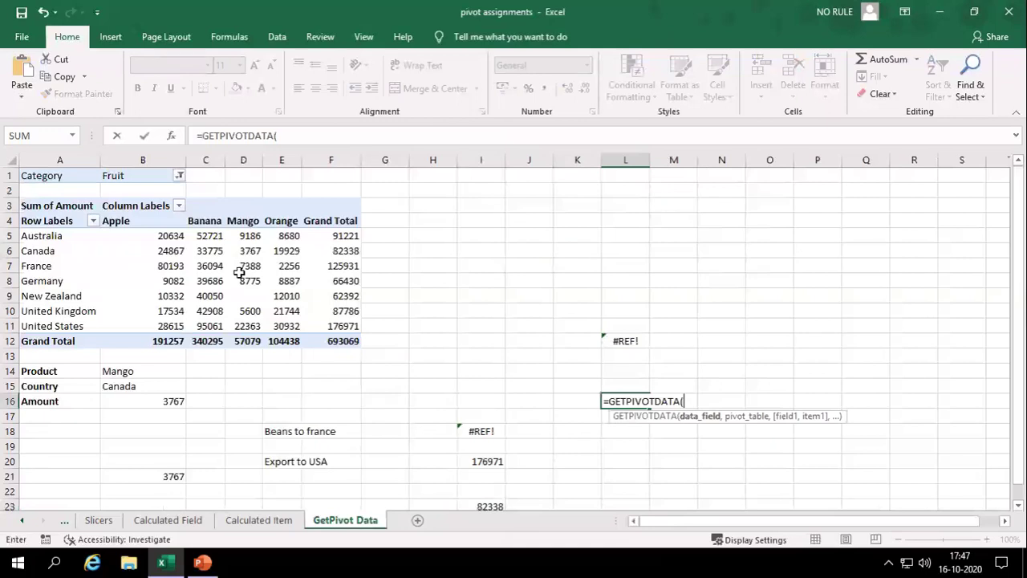
{"action": "left_click", "coordinate": [64, 207]}
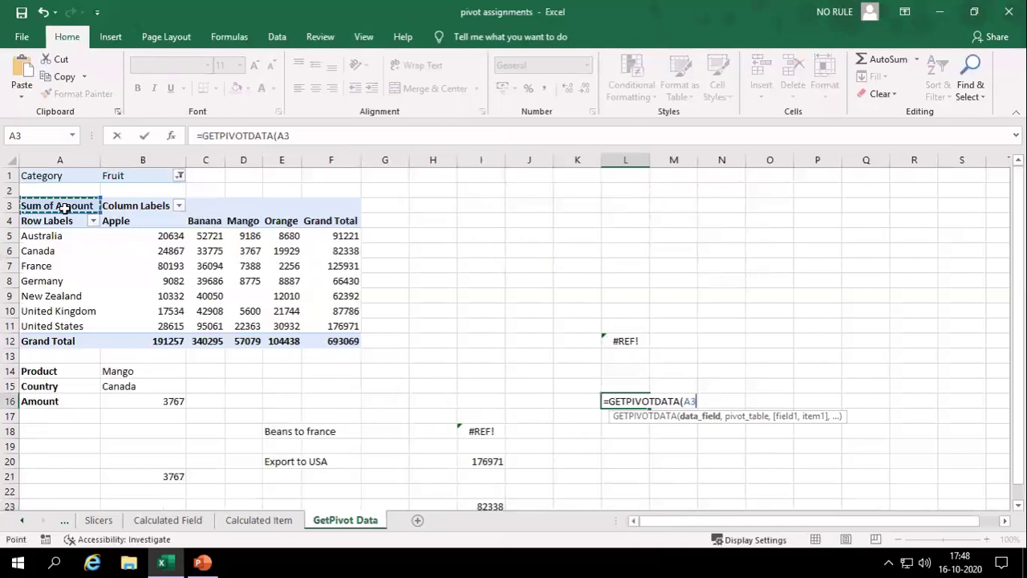
{"action": "key", "text": "BackSpace"}
{"action": "key", "text": "BackSpace"}
{"action": "type", "text": "\"Amount\","}
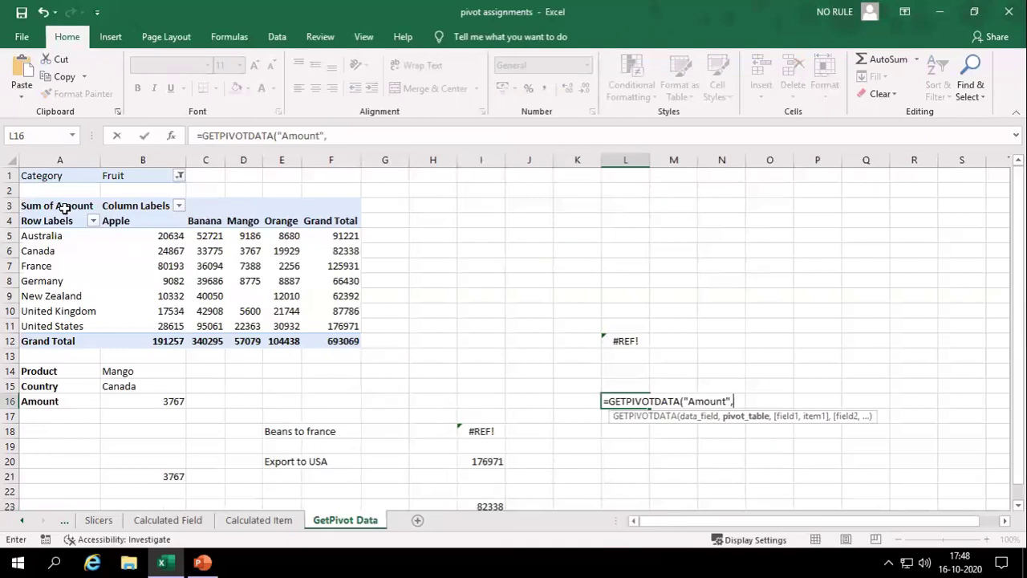
Add the absolute pivot table reference $A$3 and the "Country" field with Germany's cell $A$8 to the formula
{"action": "left_click", "coordinate": [64, 207]}
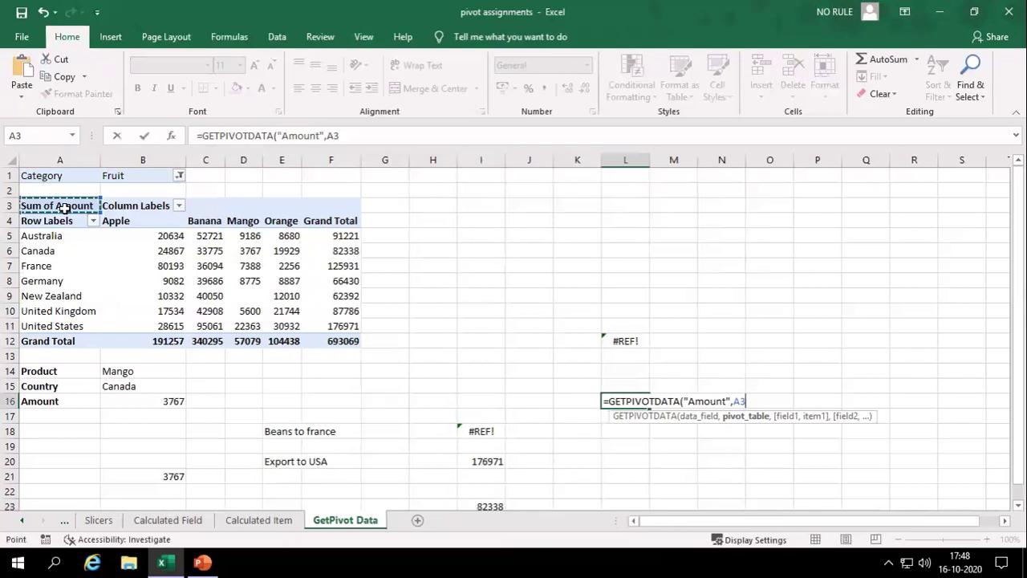
{"action": "key", "text": "F4"}
{"action": "type", "text": ","}
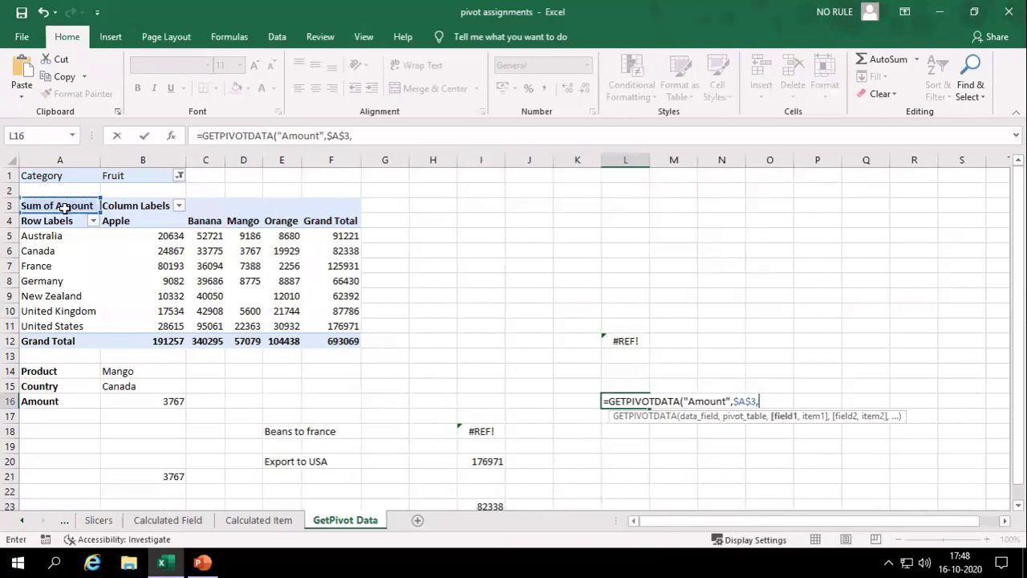
{"action": "type", "text": "\"Country"}
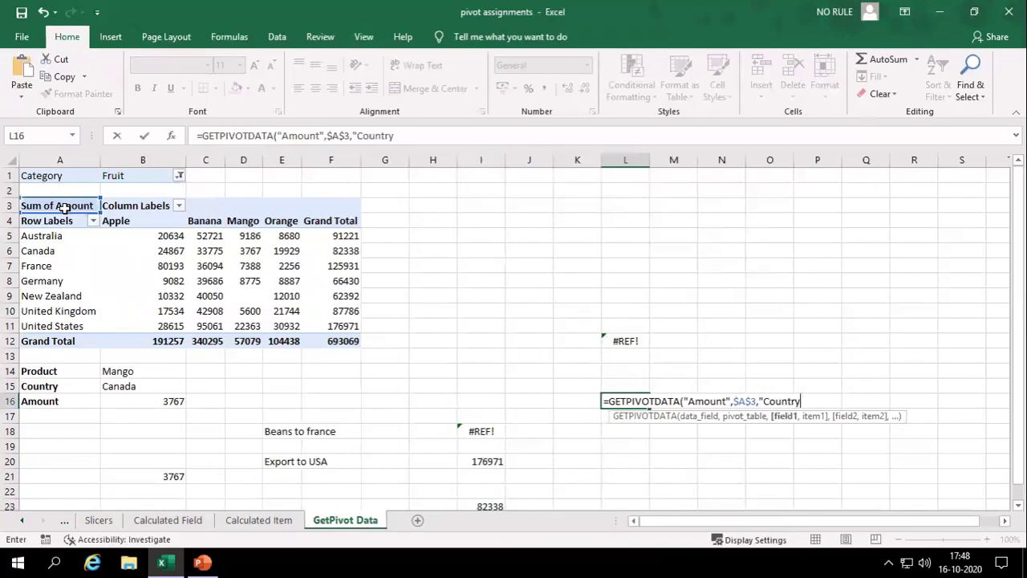
{"action": "type", "text": "\","}
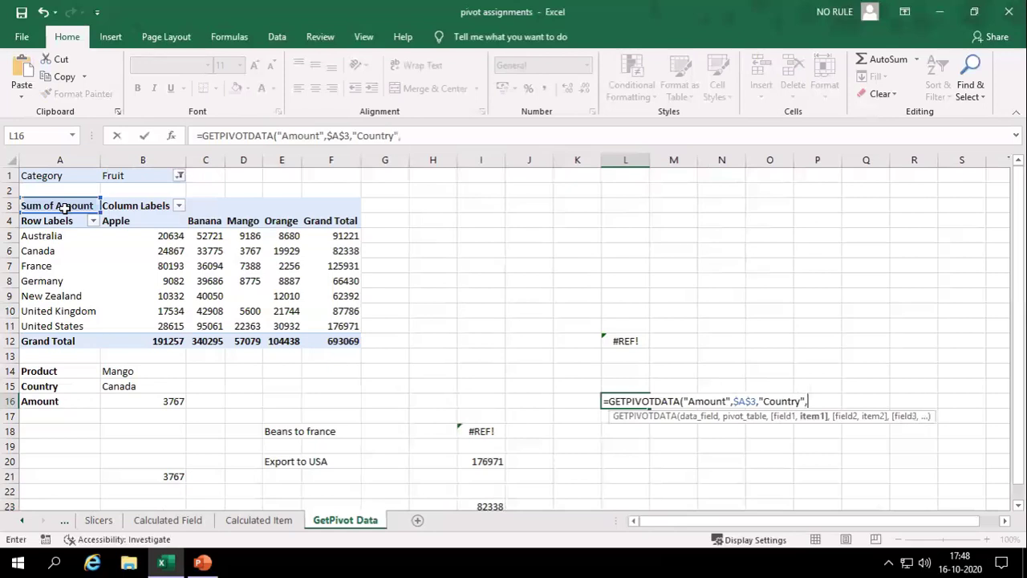
{"action": "left_click", "coordinate": [52, 281]}
{"action": "key", "text": "F4"}
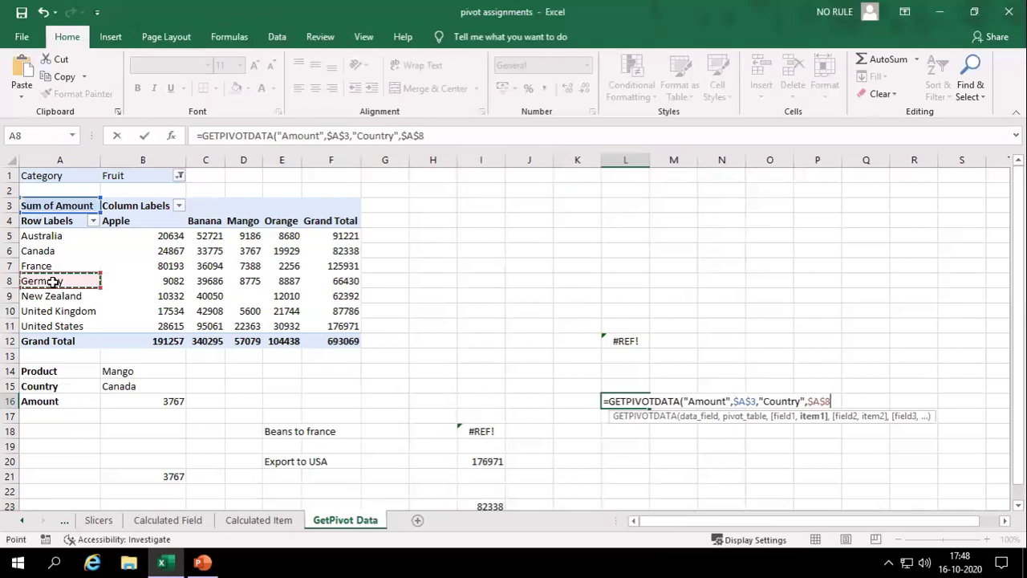
{"action": "type", "text": ","}
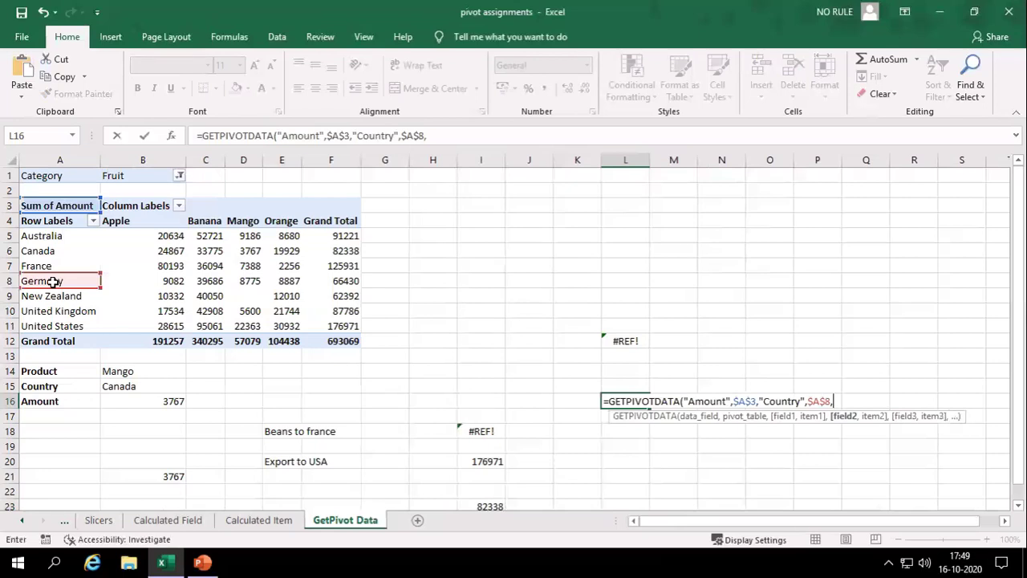
Add the "Product" field with the Orange header cell $E$4 as its item and complete the formula
{"action": "type", "text": "\"Product\","}
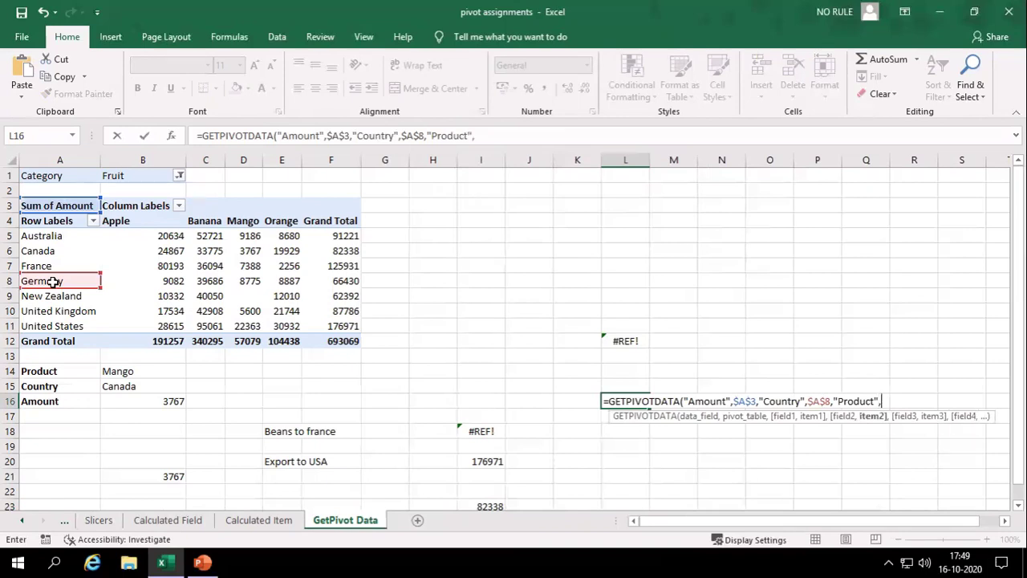
{"action": "left_click", "coordinate": [284, 224]}
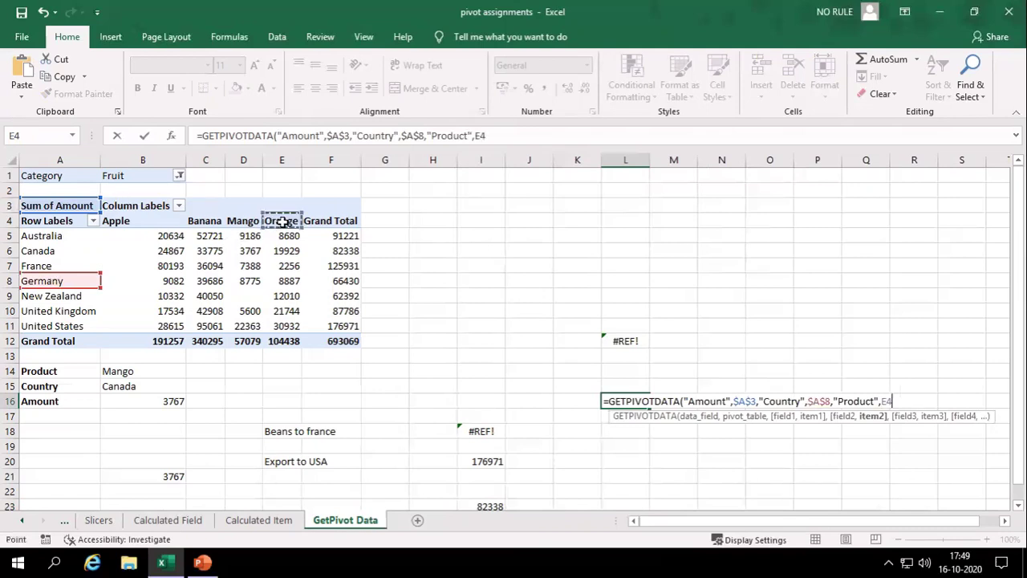
{"action": "key", "text": "F4"}
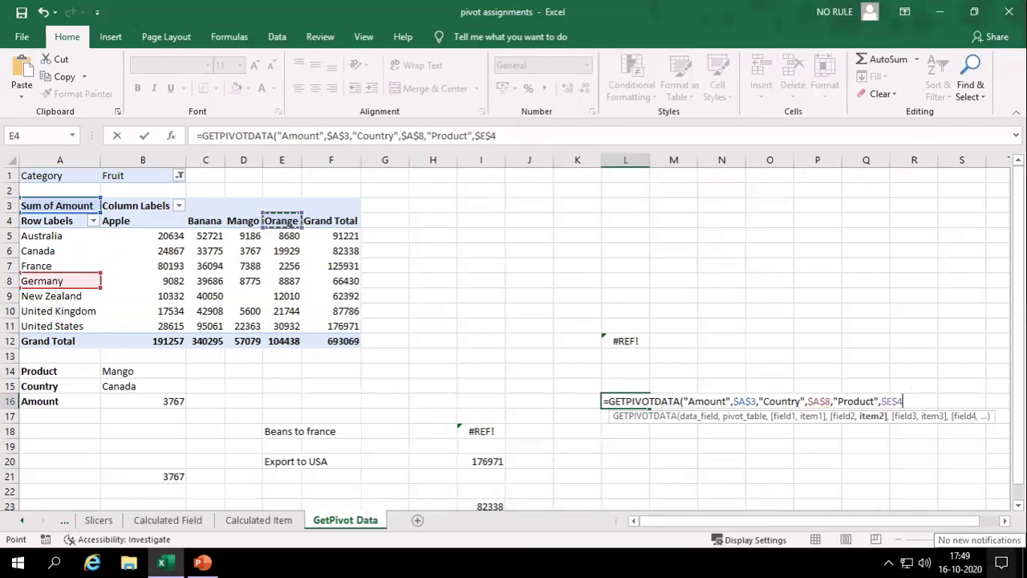
{"action": "type", "text": ")"}
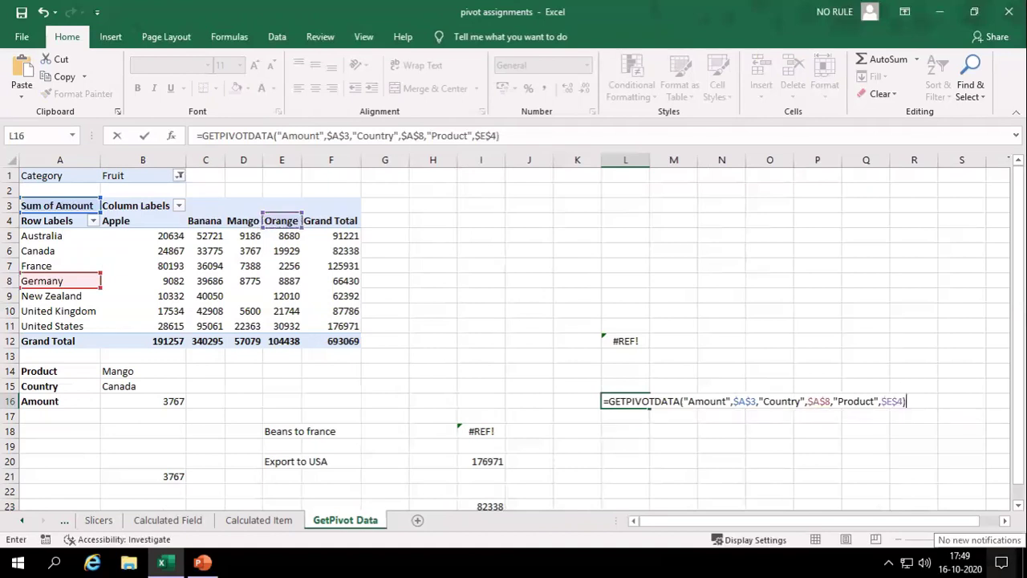
{"action": "key", "text": "Return"}
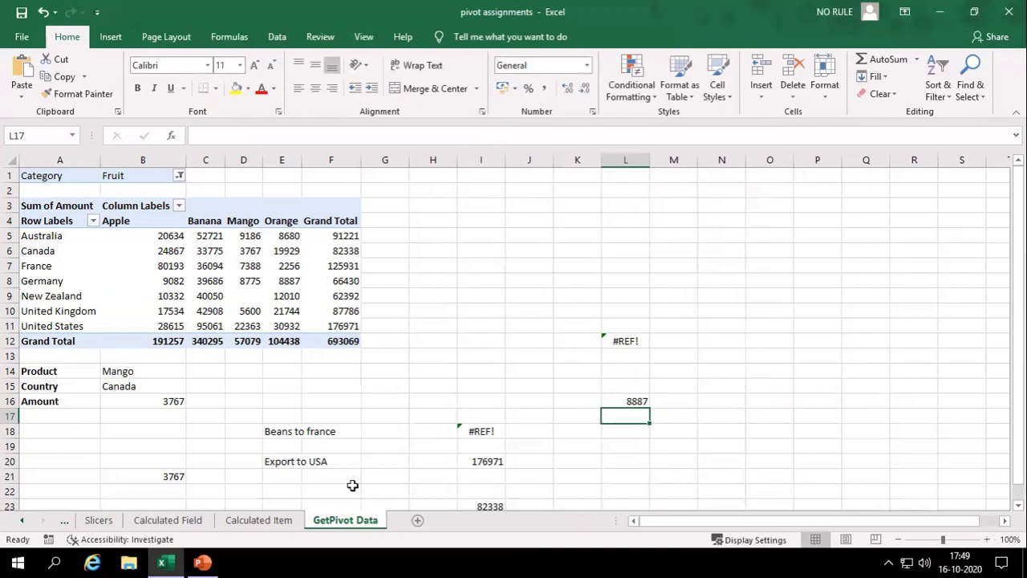
Return to the Calculated Item sheet and view the exercise instructions from the start
{"action": "left_click", "coordinate": [259, 520]}
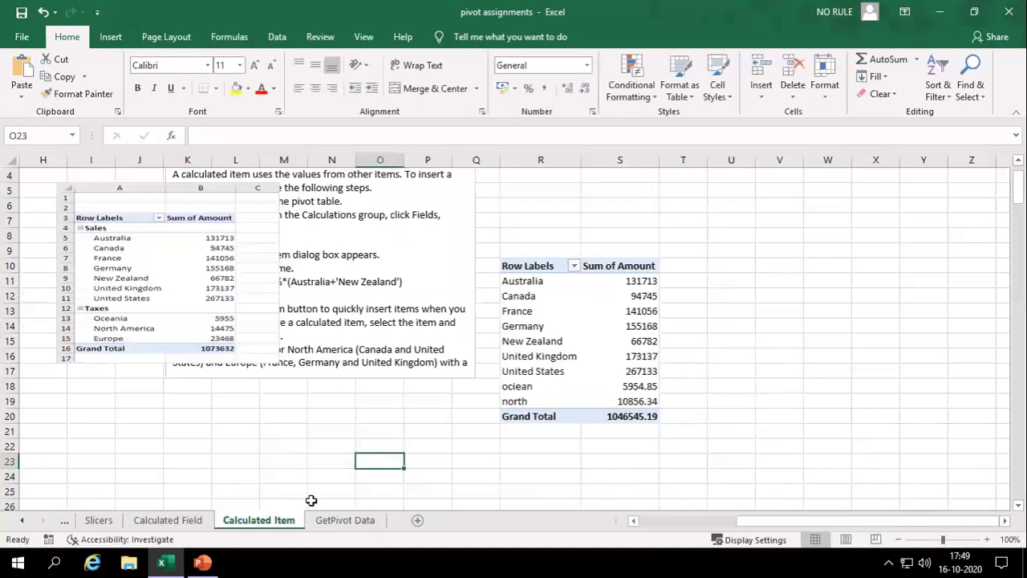
{"action": "scroll", "coordinate": [287, 391], "scroll_direction": "up", "scroll_amount": 1}
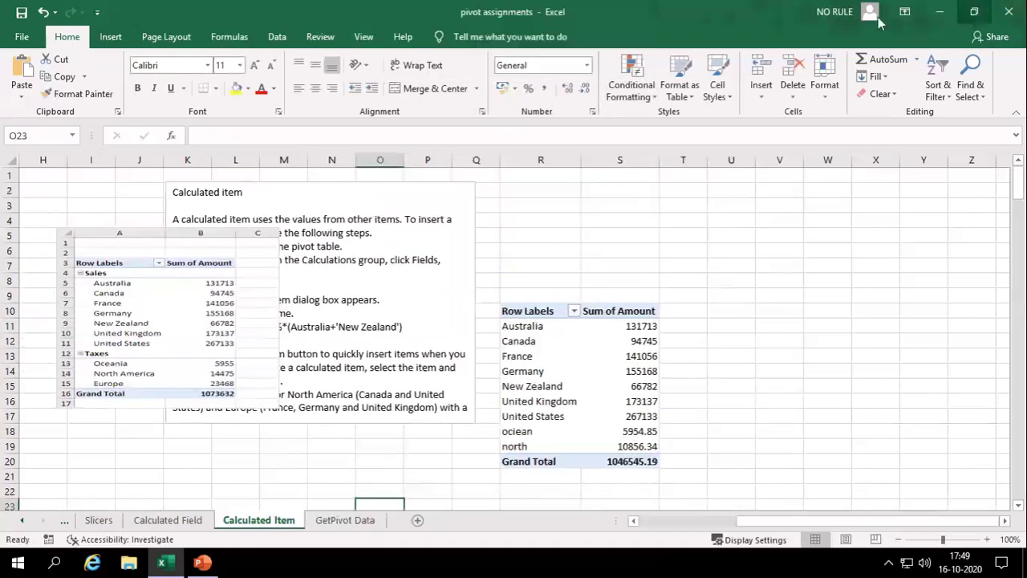
{"action": "mouse_move", "coordinate": [439, 52]}
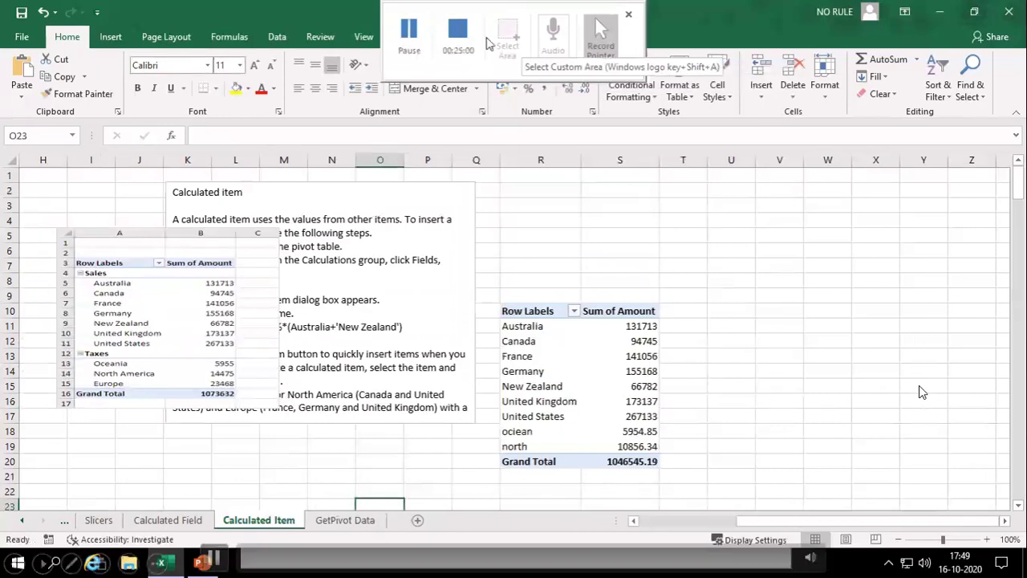
Switch to the other pivot assignments window in Excel and look through the two-dimensional pivot table sheet down to its sample pivot chart
{"action": "key", "text": "alt+Tab"}
{"action": "key", "text": "alt+Tab"}
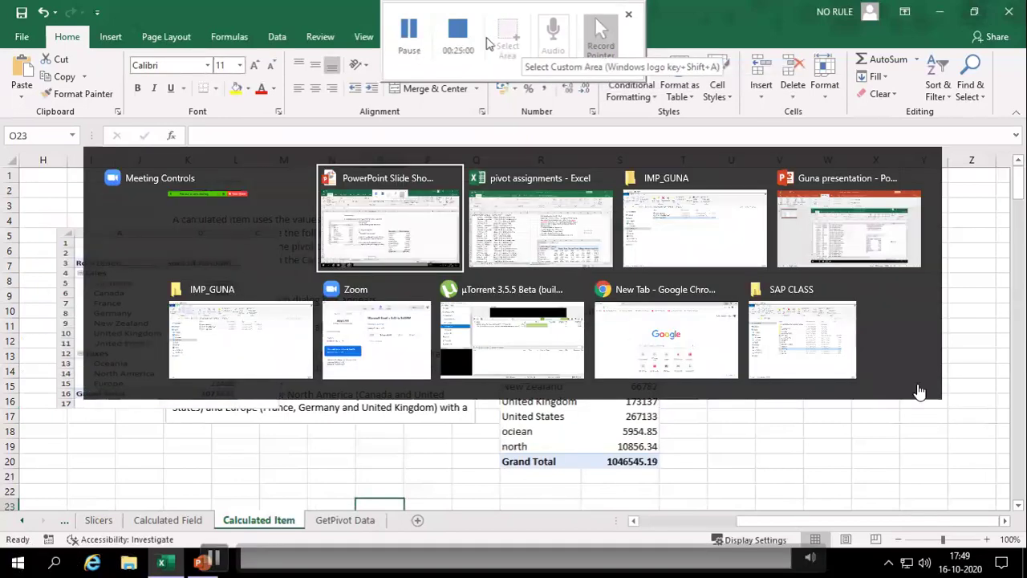
{"action": "key", "text": "alt+Tab"}
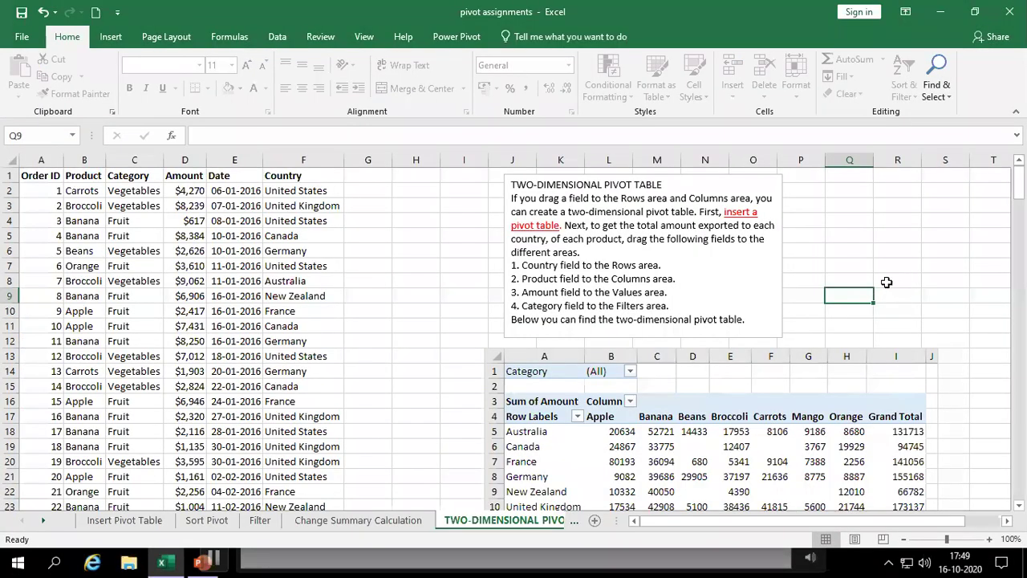
{"action": "key", "text": "Right"}
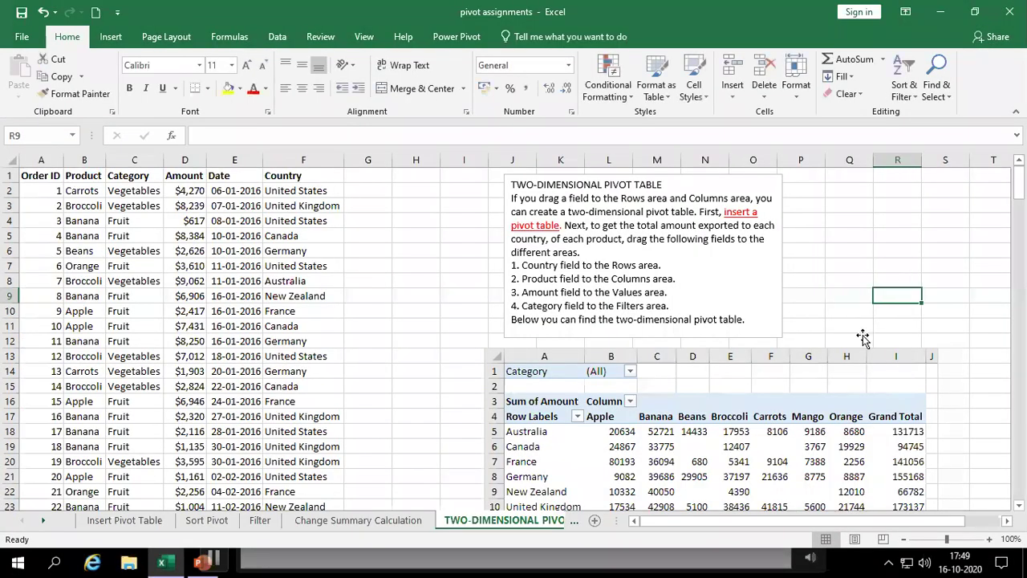
{"action": "scroll", "coordinate": [861, 337], "scroll_direction": "down", "scroll_amount": 12}
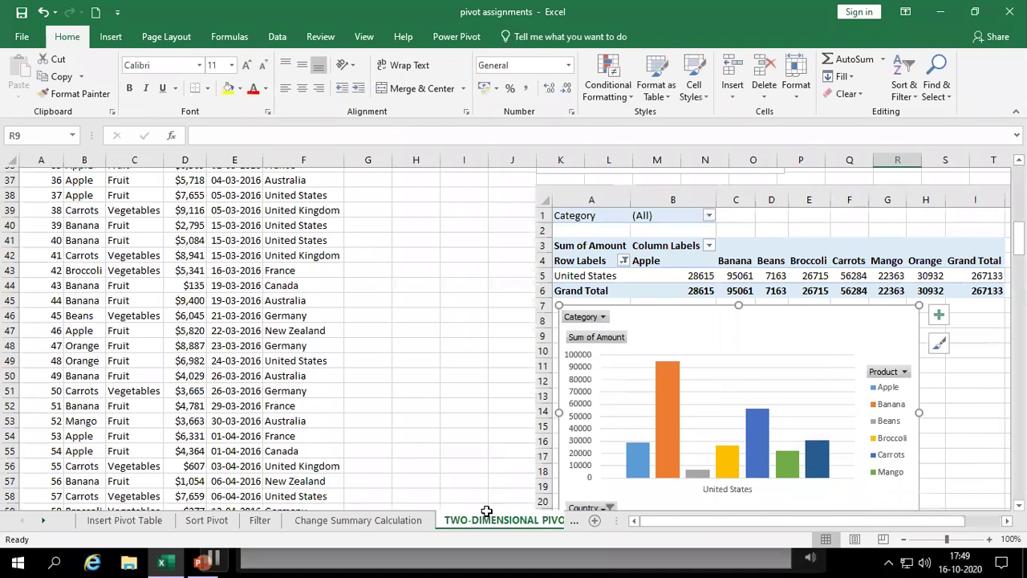
{"action": "scroll", "coordinate": [486, 511], "scroll_direction": "down", "scroll_amount": 1}
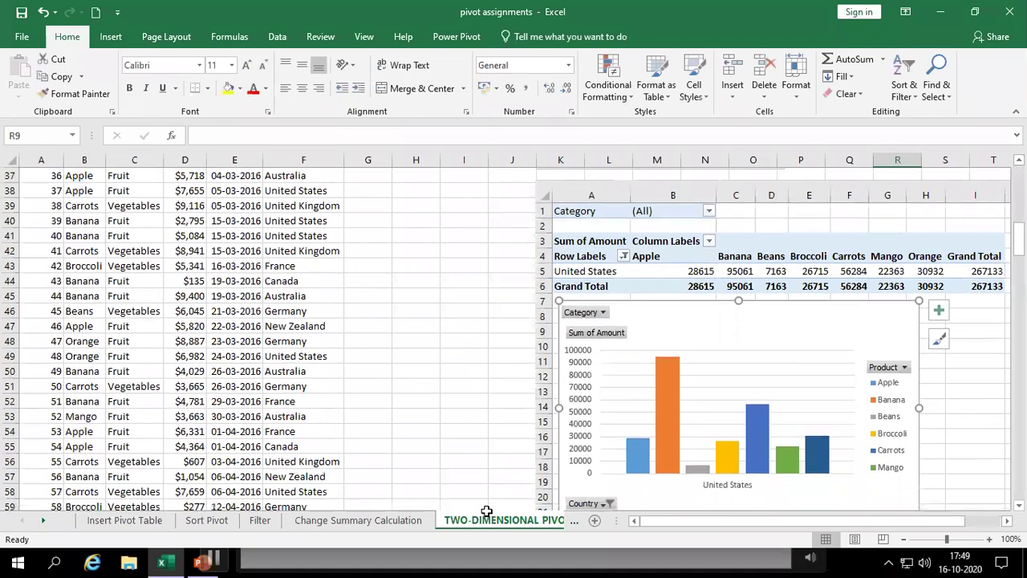